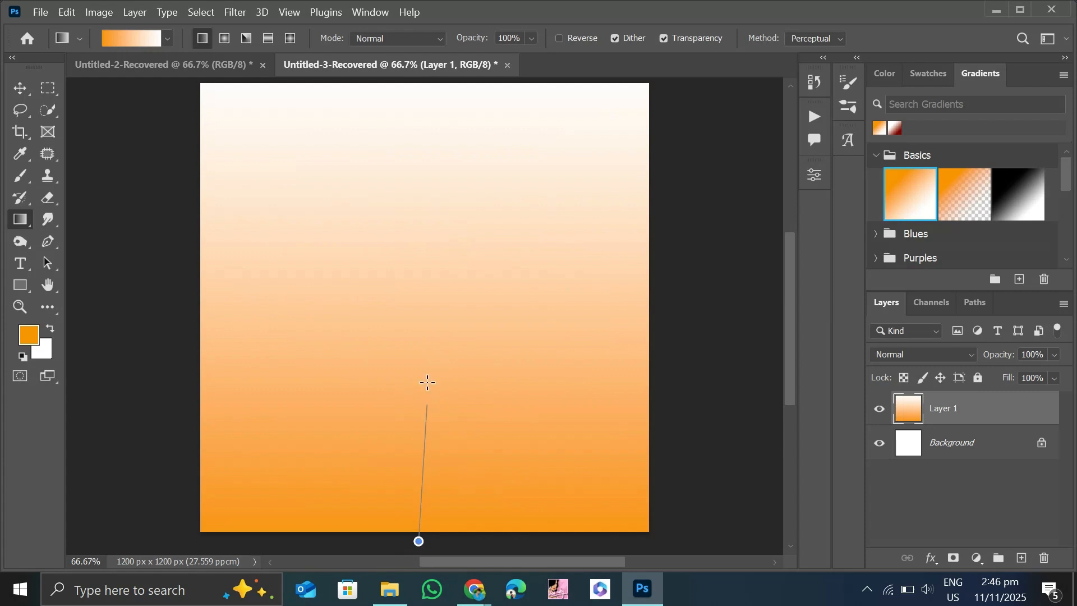
Draw a vertical orange-to-white gradient on Layer 1, then add a linear orange-to-black Gradient Overlay at 90° with 56% scale.
left_click_drag(428, 382, 421, 202)
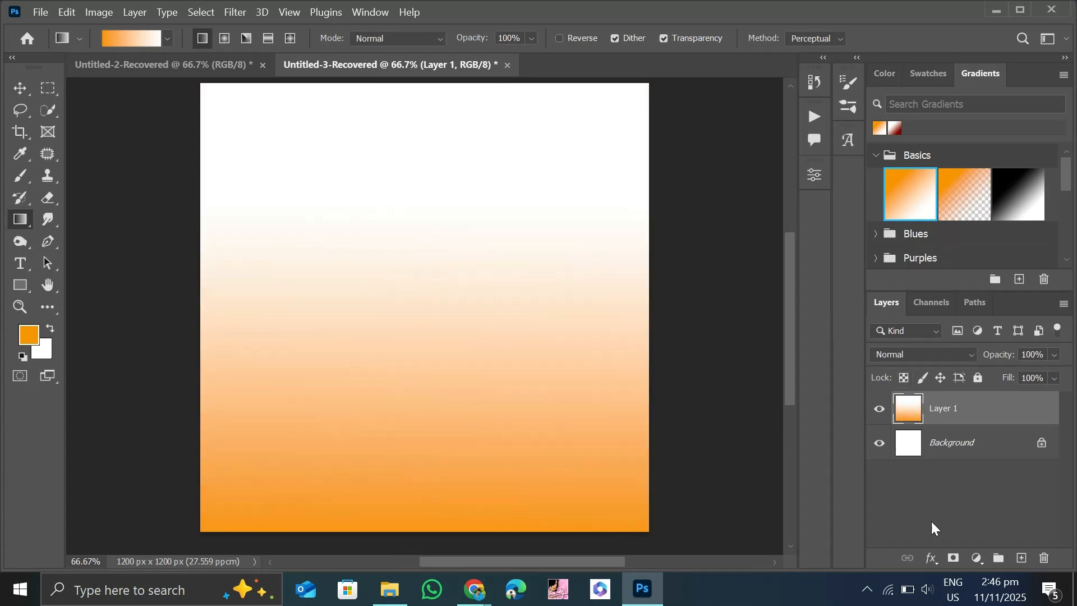
left_click(931, 558)
left_click(944, 513)
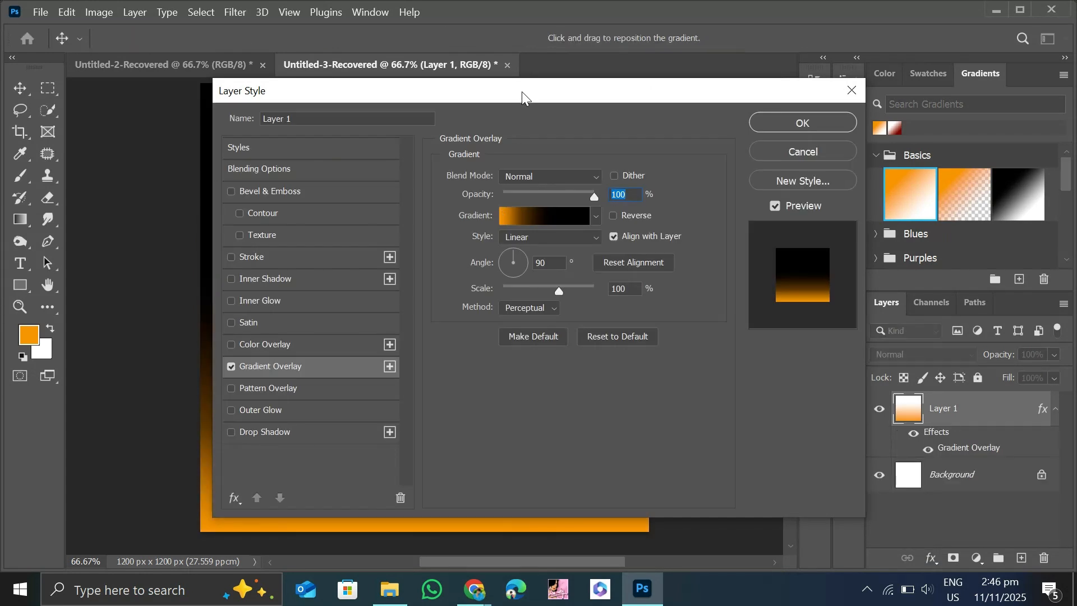
left_click_drag(522, 92, 697, 90)
left_click(713, 285)
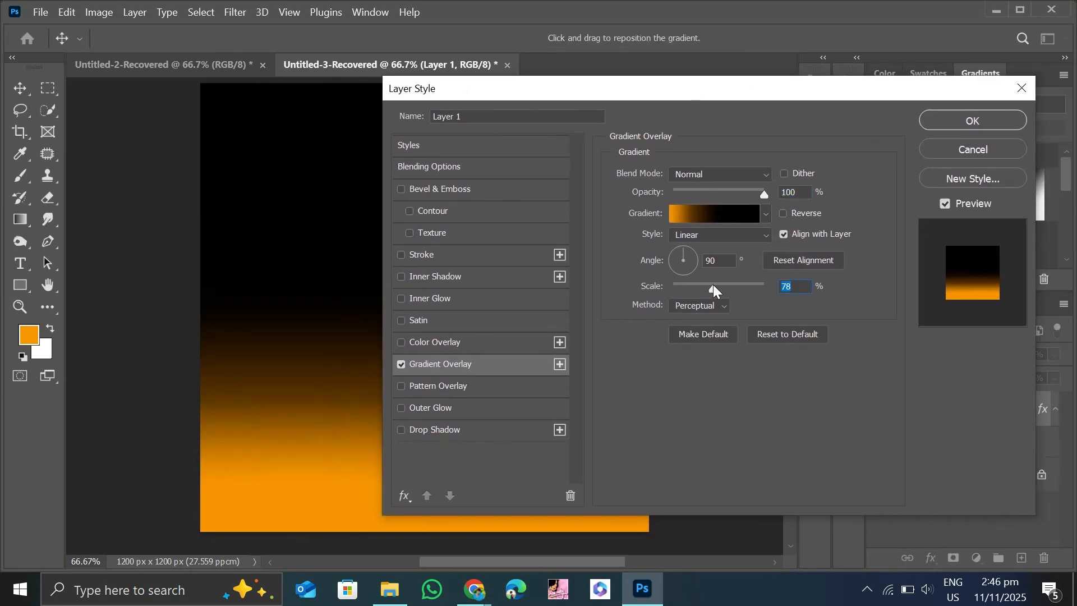
left_click(697, 285)
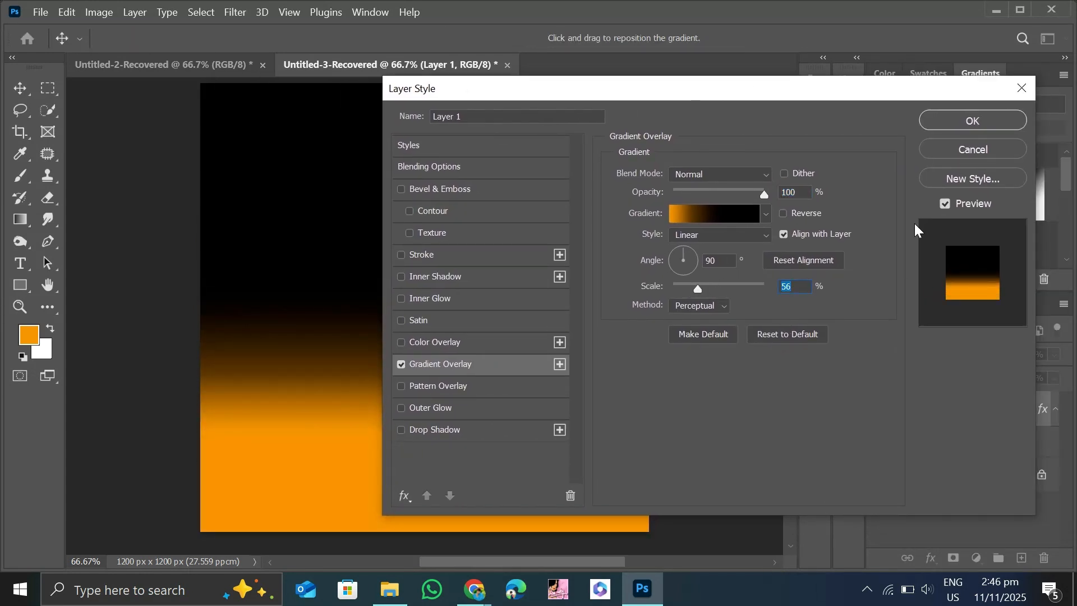
left_click(973, 120)
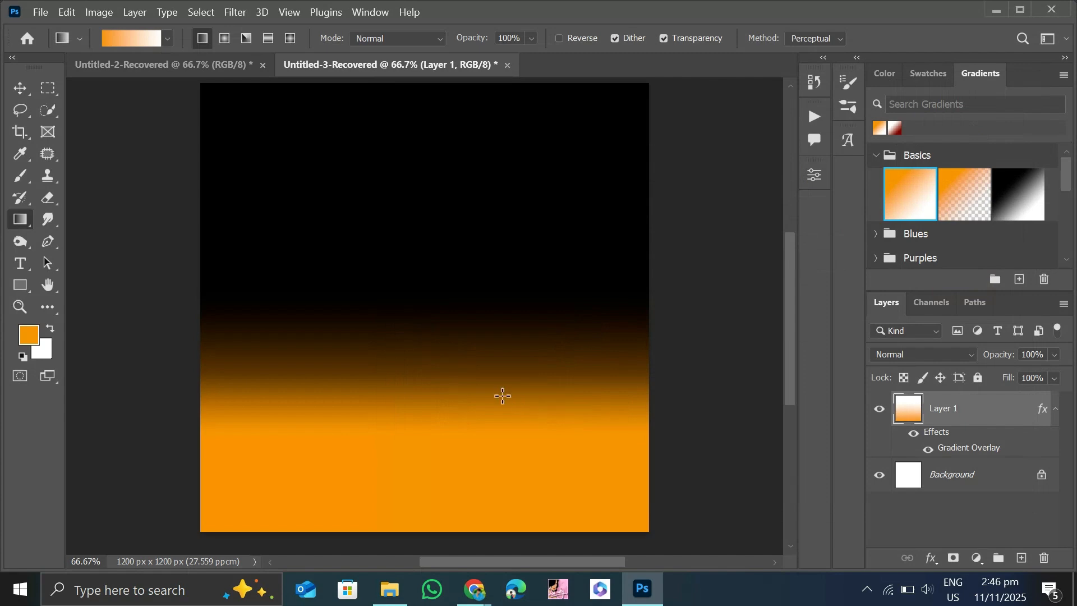
Place the "images" burger picture from the "poster and logo pictuer" folder onto the canvas and enlarge it to about 123%.
key("v")
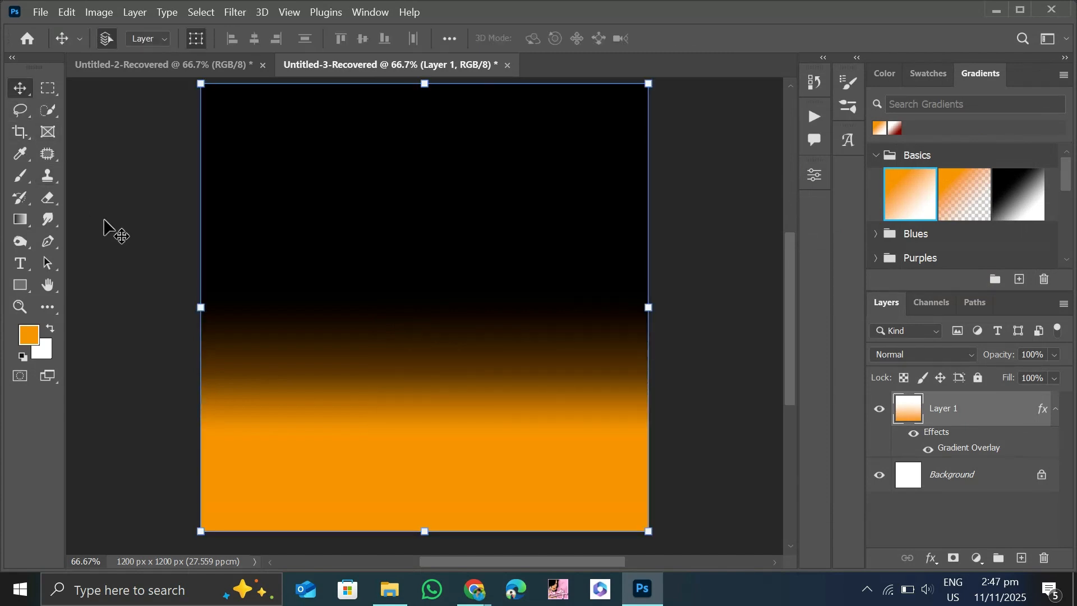
left_click(109, 228)
left_click(390, 589)
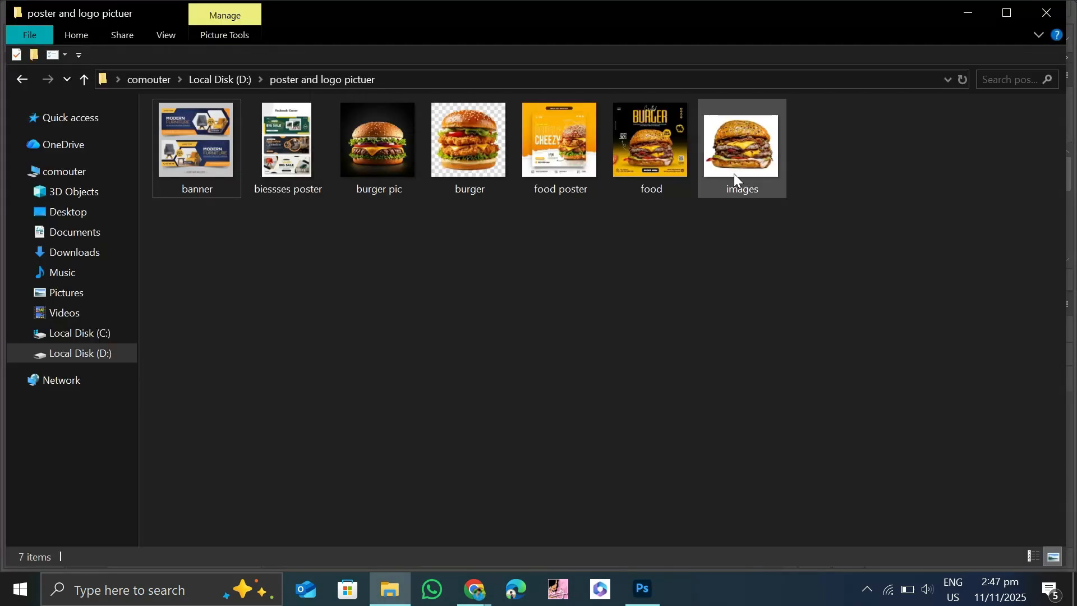
left_click_drag(738, 147, 409, 366)
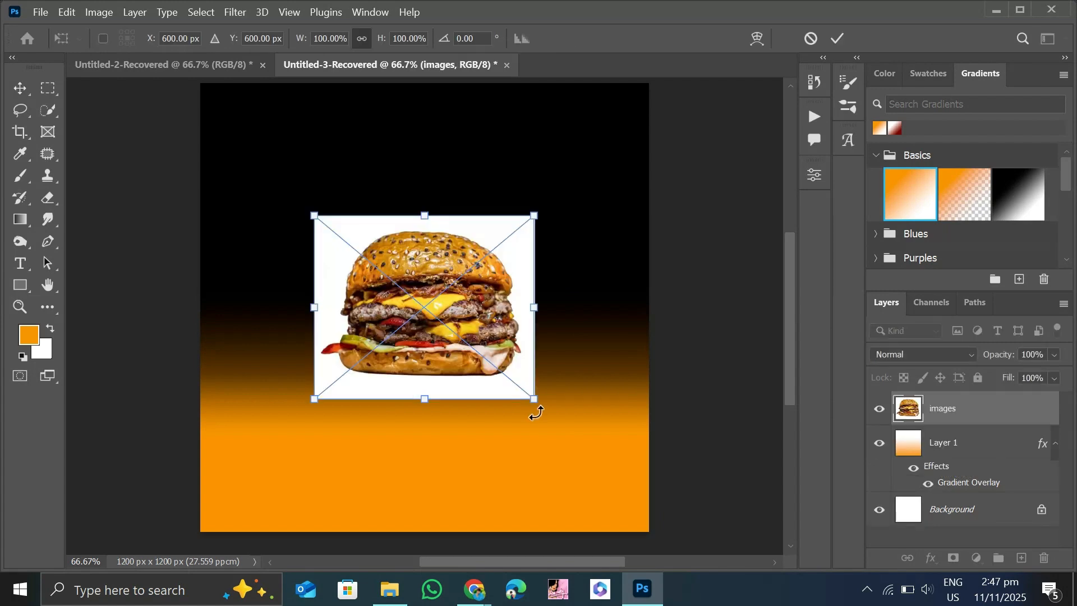
left_click_drag(530, 401, 539, 443)
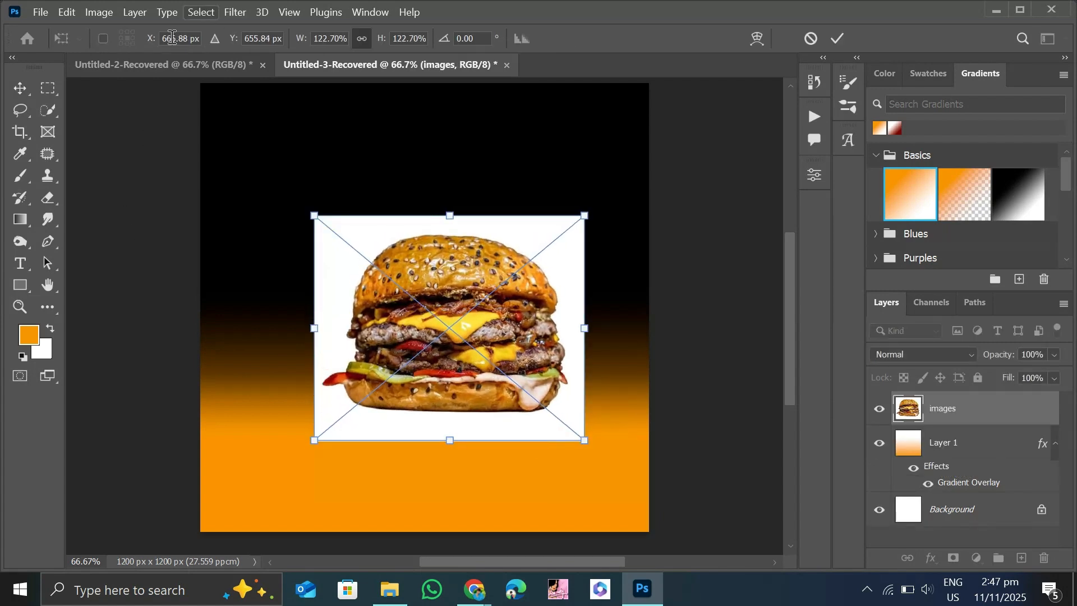
Select the burger as the subject and hide its white background with a layer mask.
left_click(200, 12)
left_click(241, 193)
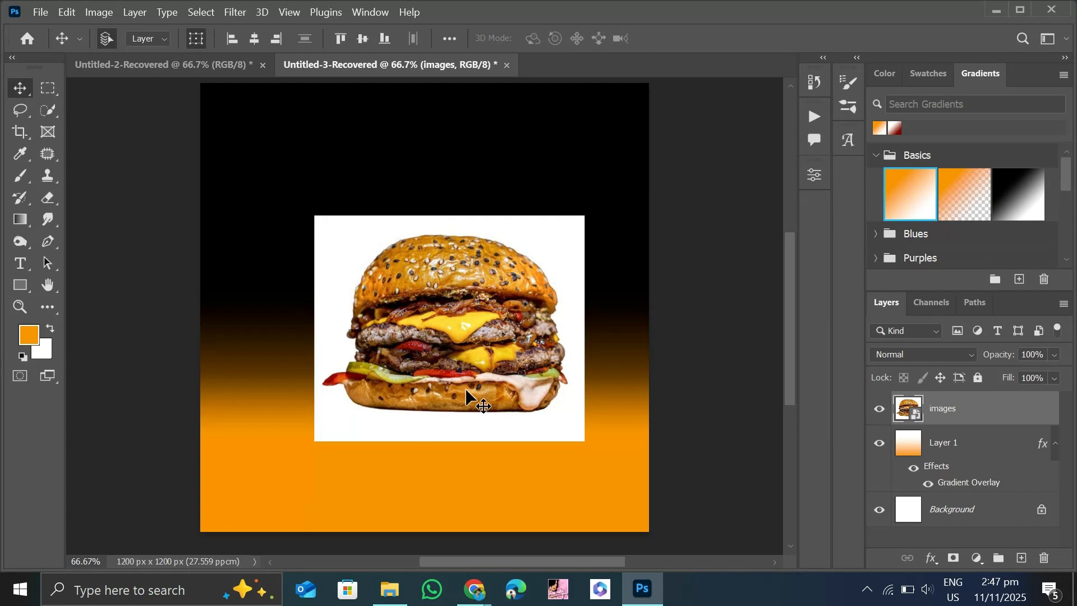
left_click(953, 557)
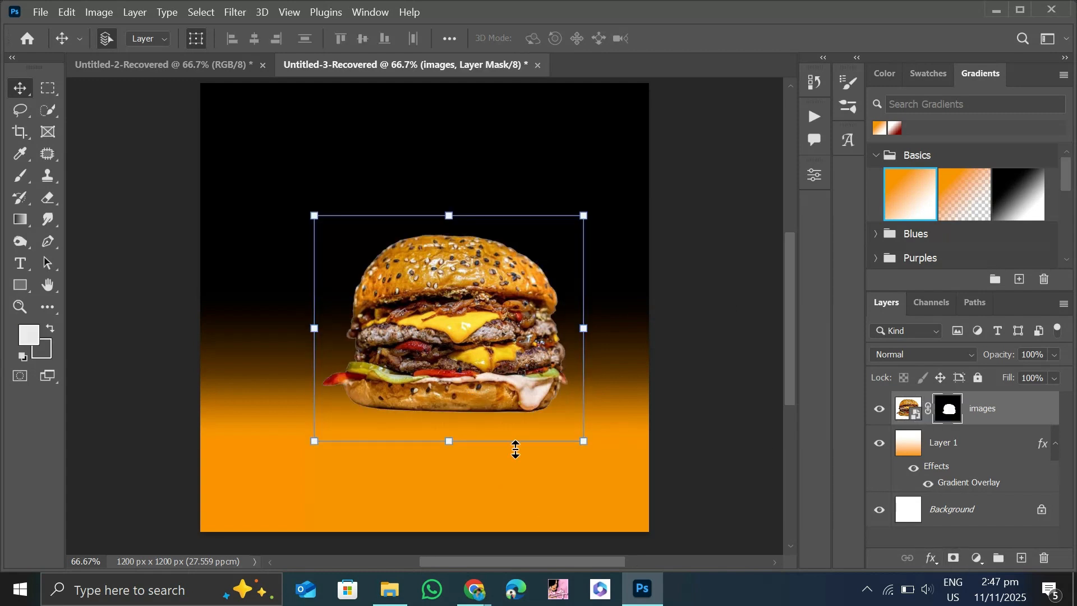
Enlarge the masked burger to about 113% and centre it horizontally in the lower half of the canvas.
left_click_drag(602, 465, 674, 524)
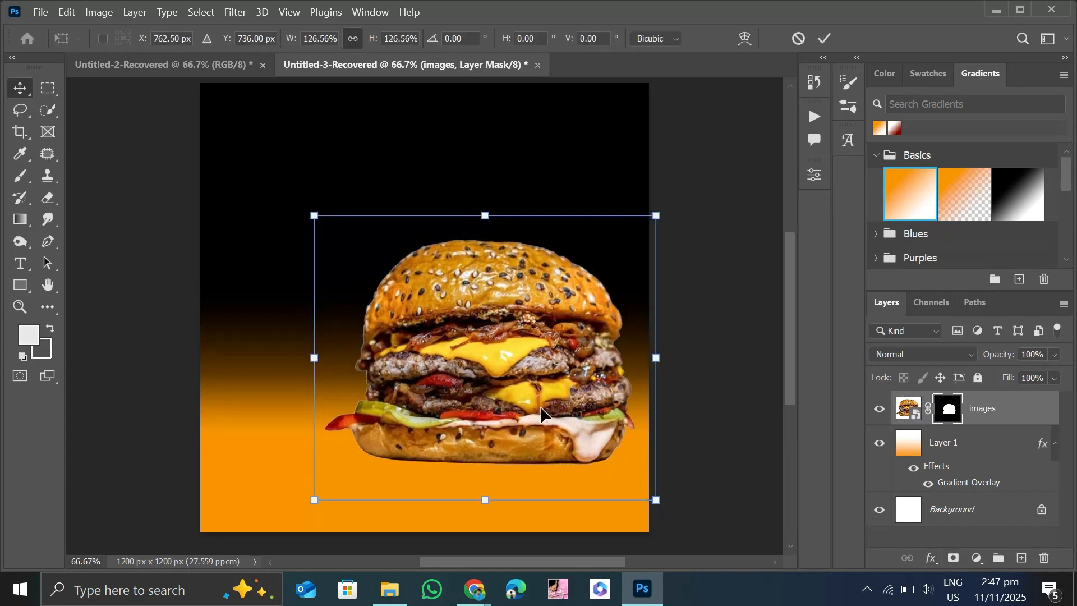
left_click_drag(542, 409, 465, 426)
left_click_drag(594, 513, 559, 487)
left_click_drag(422, 380, 439, 403)
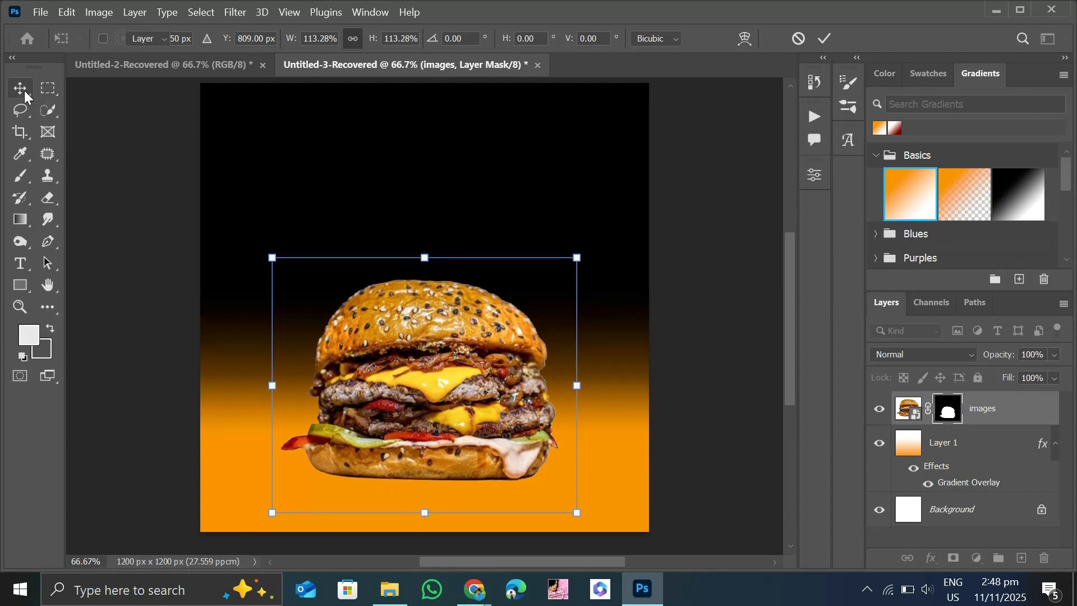
key("Return")
Paint a soft black shadow under the burger on a new layer below it, using a flattened 400 px brush at 15% flow.
left_click(1022, 558)
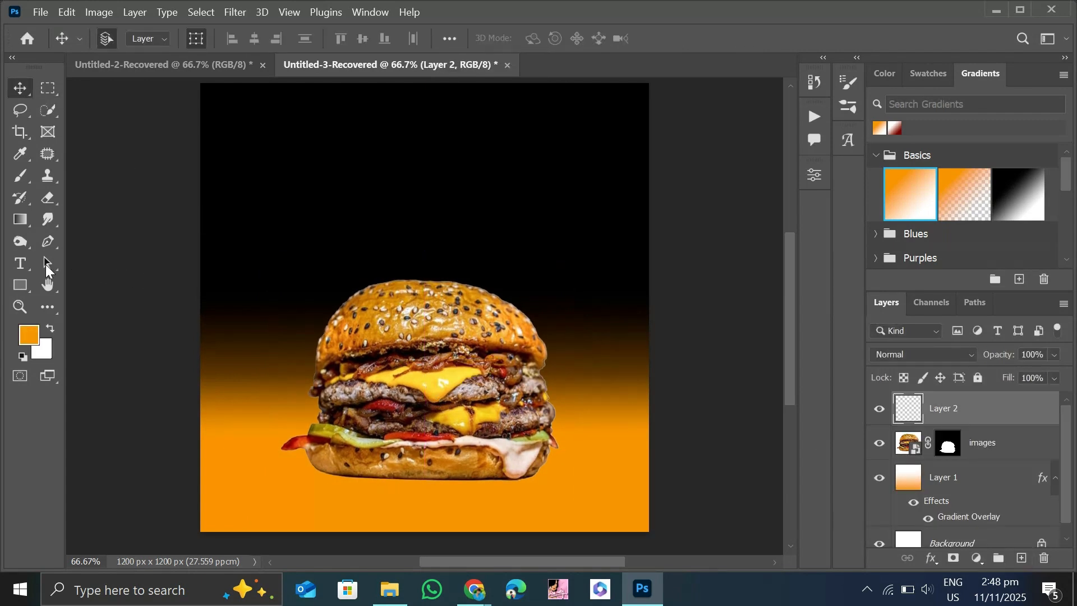
left_click(21, 177)
key("d")
key("ctrl+bracketleft")
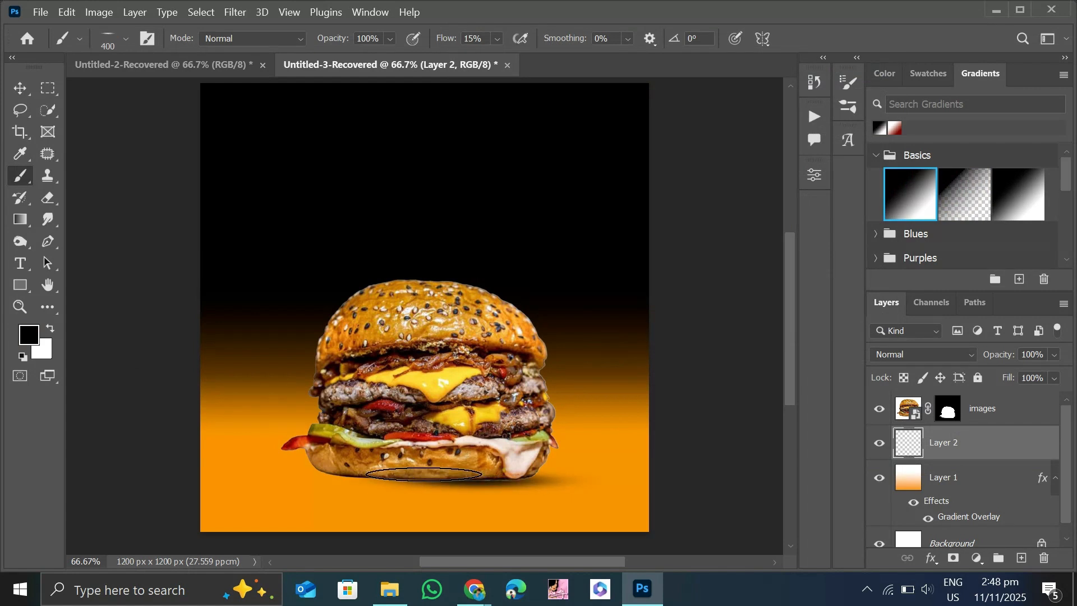
mouse_move(424, 474)
left_mouse_down()
mouse_move(453, 487)
mouse_move(335, 475)
left_mouse_up()
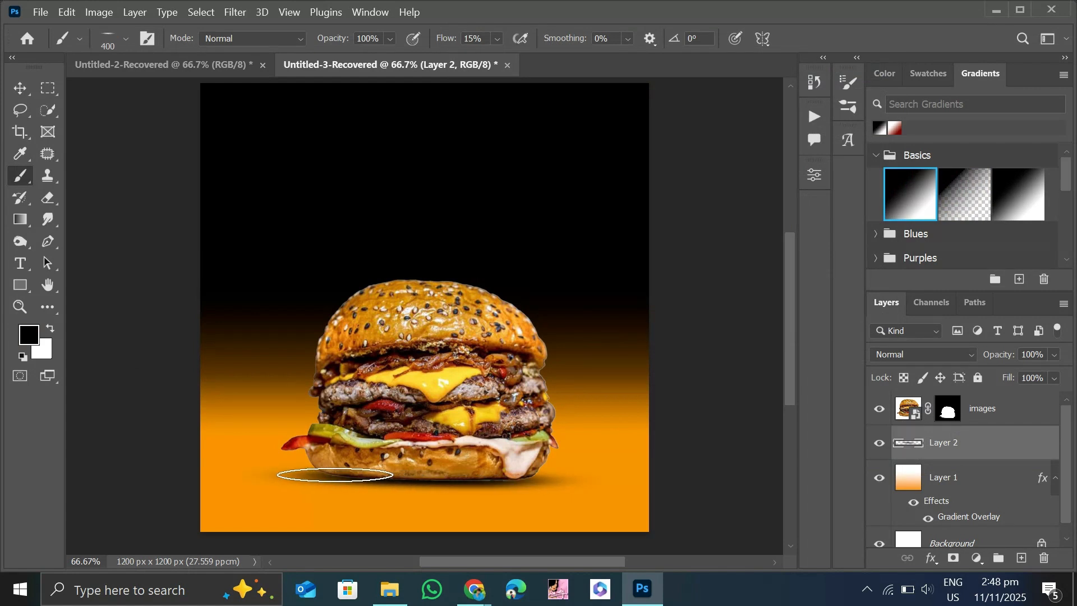
left_click(20, 88)
left_click(106, 194)
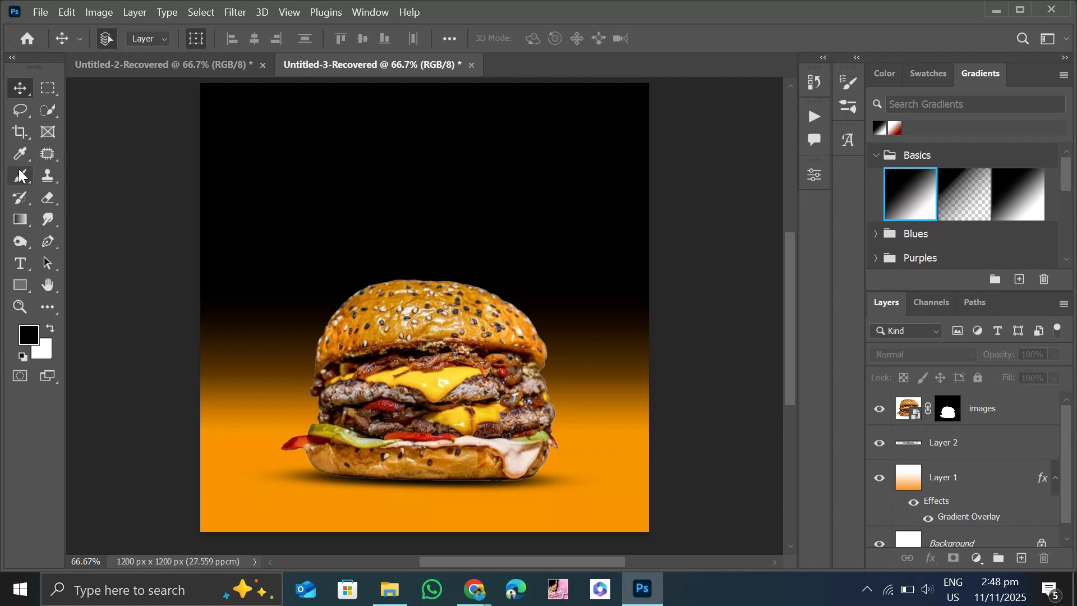
Choose the rough-edged 30 px brush tip in the brush settings.
left_click(18, 174)
left_click(849, 84)
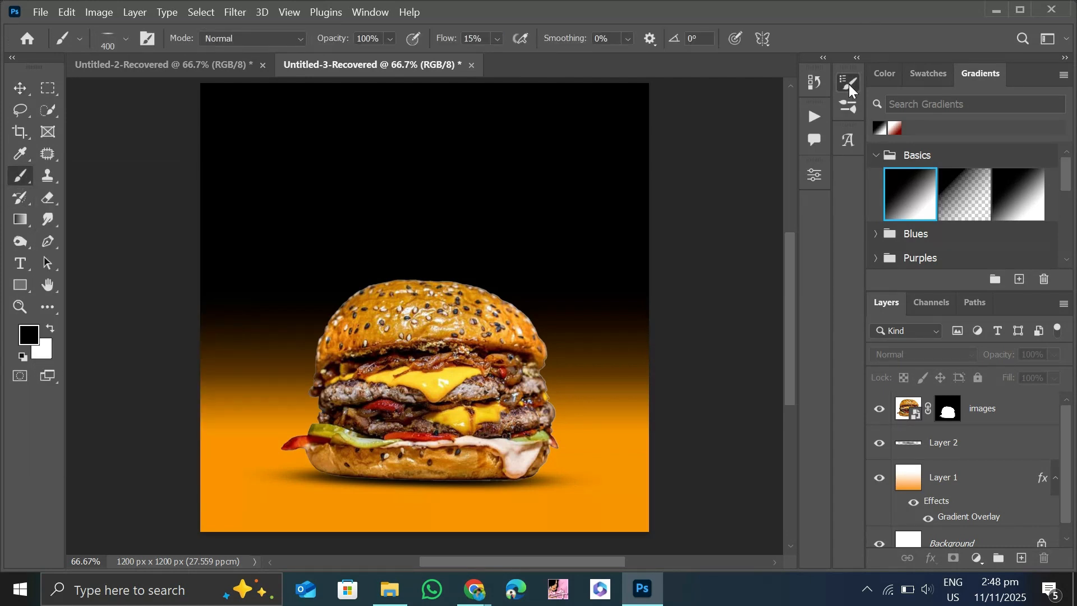
left_click(849, 84)
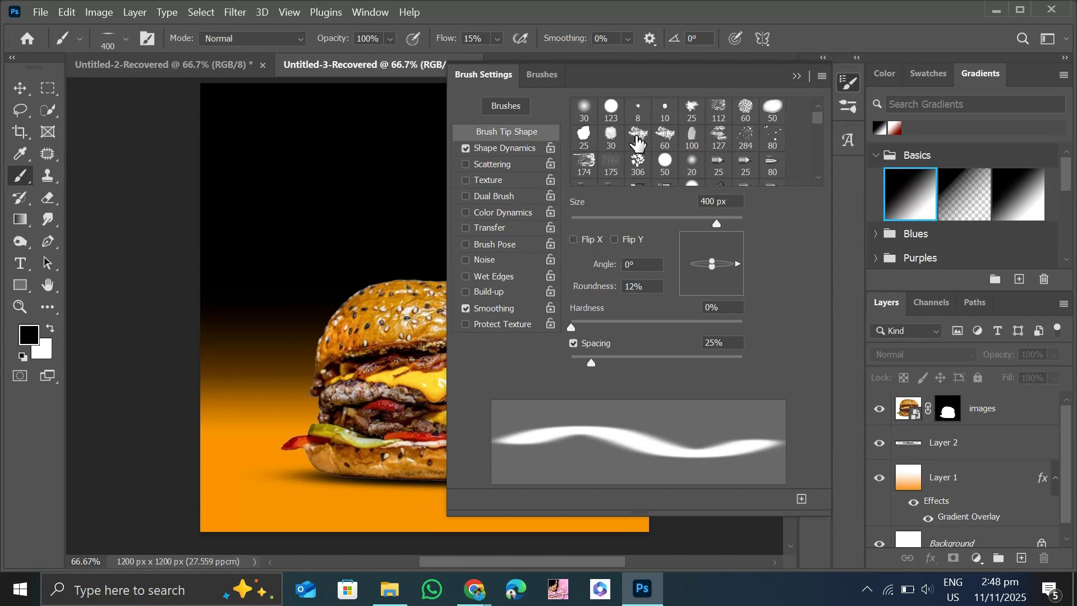
left_click(611, 136)
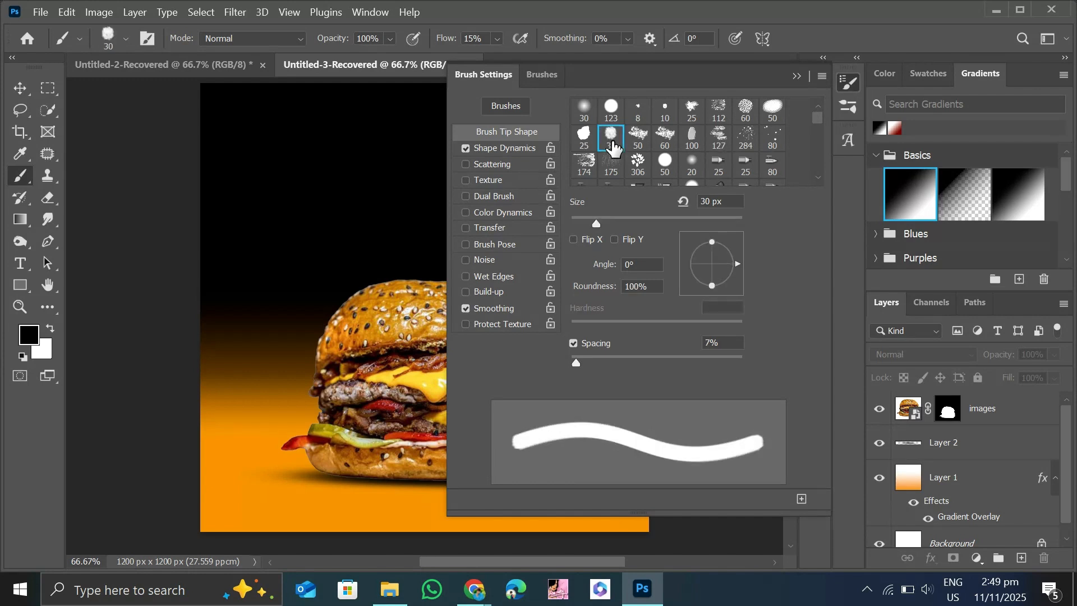
left_click(466, 180)
left_click(797, 77)
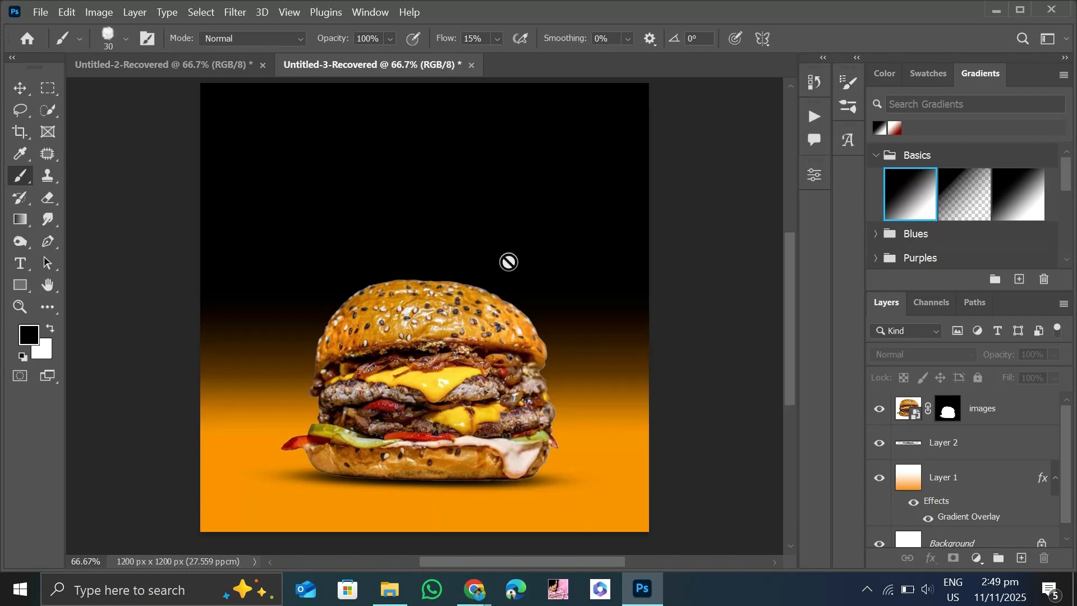
Add a new layer above the burger and set the brush to 175 px with 100% flow.
left_click(1021, 558)
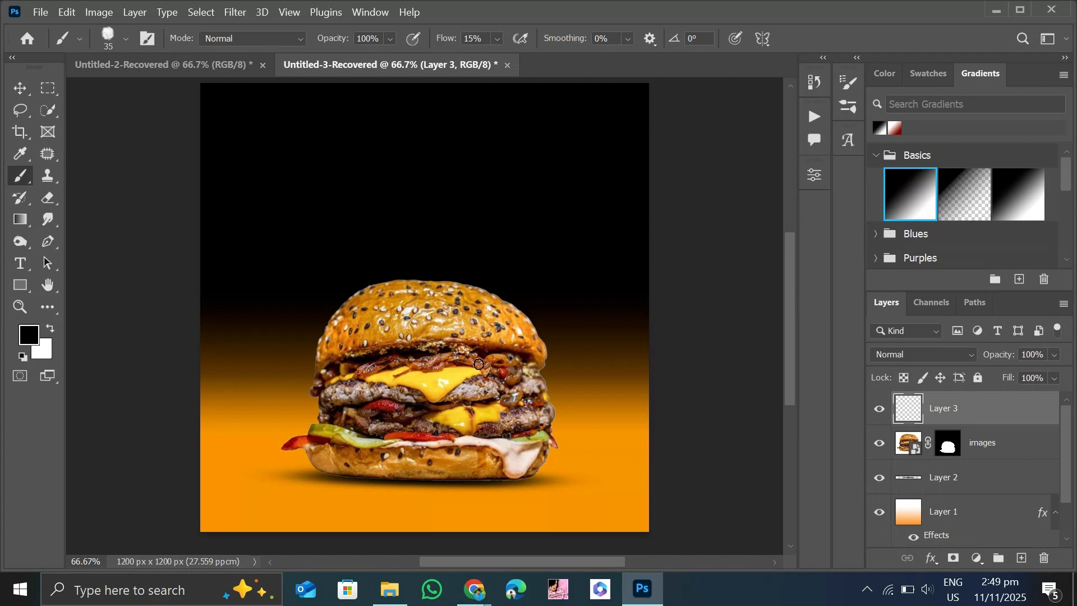
key("bracketright")
key("bracketright")
key("bracketright")
key("bracketright")
key("bracketright")
key("bracketright")
key("bracketright")
key("bracketright")
key("bracketright")
key("bracketright")
key("shift+0")
Set the foreground colour to f99500 and stamp one rough-edged orange badge over the burger bun's upper-right edge.
left_click(30, 337)
left_click_drag(777, 345, 676, 356)
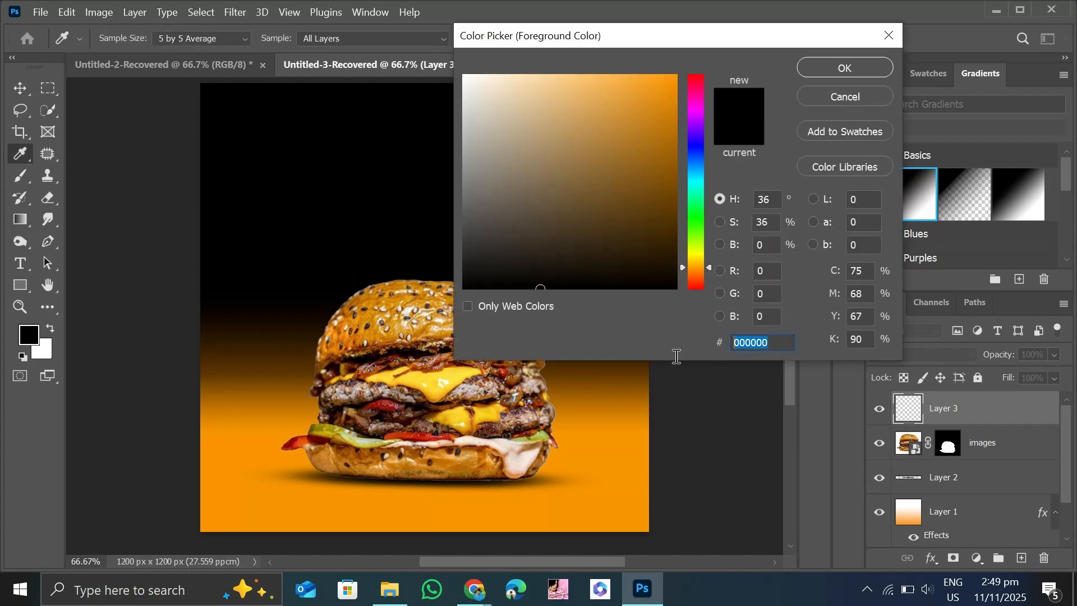
type("f99500")
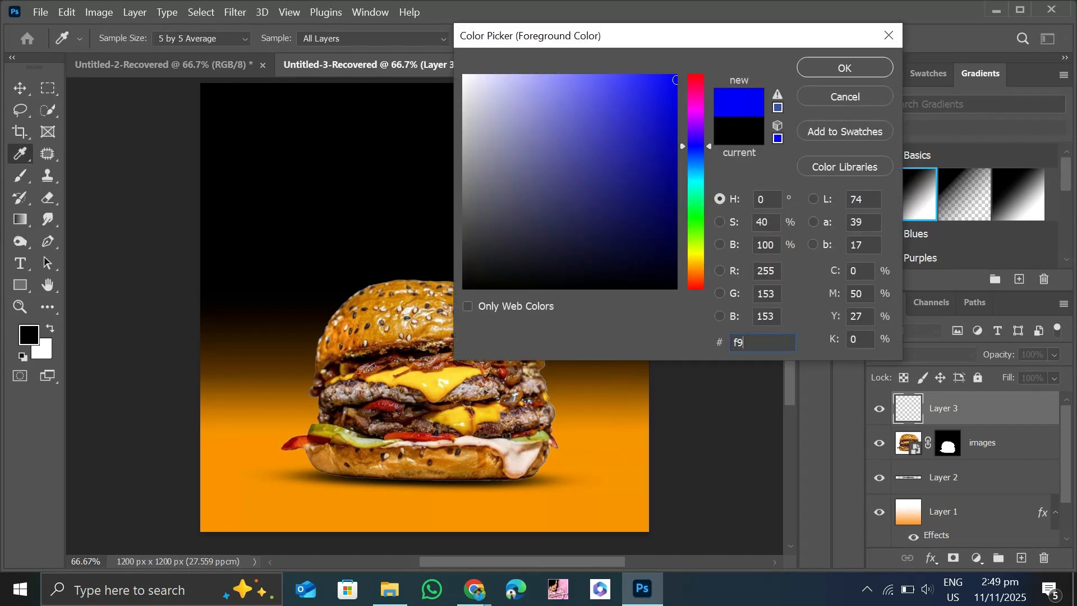
left_click(839, 69)
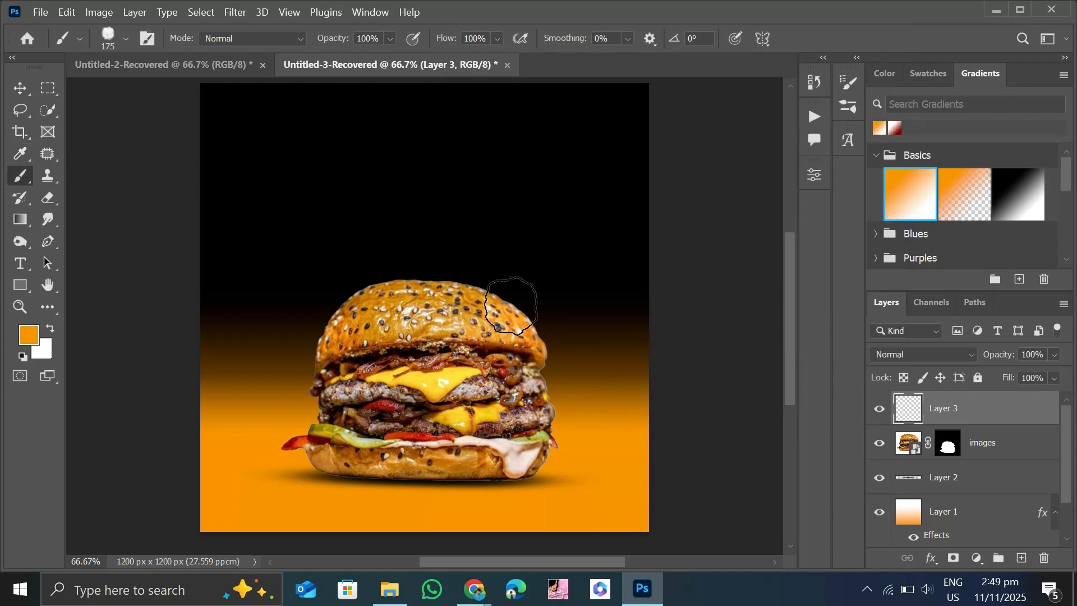
left_click(513, 295)
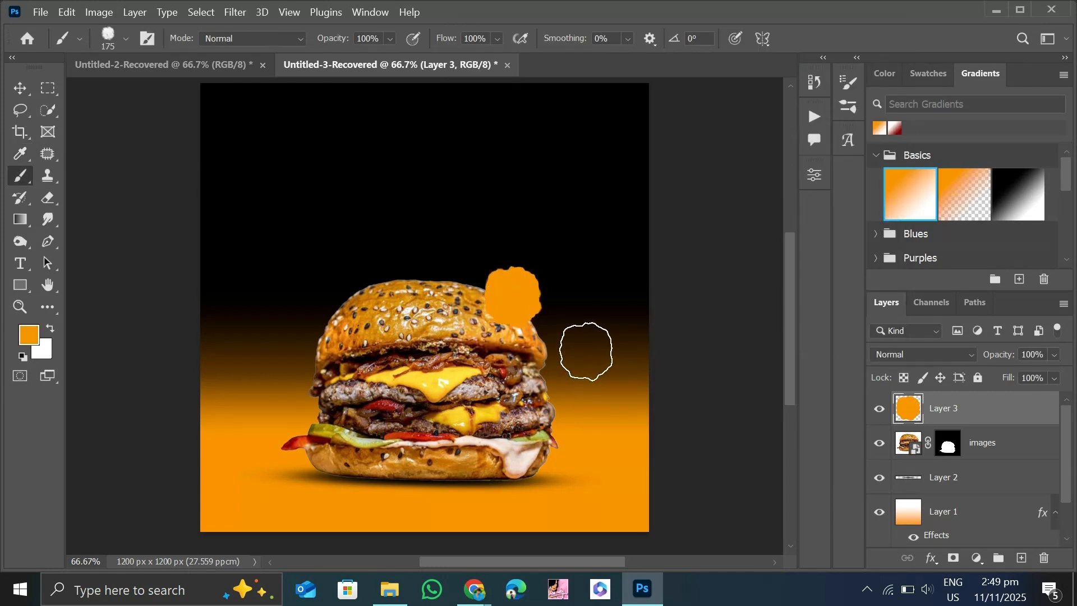
left_click(20, 92)
left_click(101, 165)
Add the text "ONLY" on the orange badge in Western Bang Bang and enlarge it to about 64 pt.
left_click(22, 263)
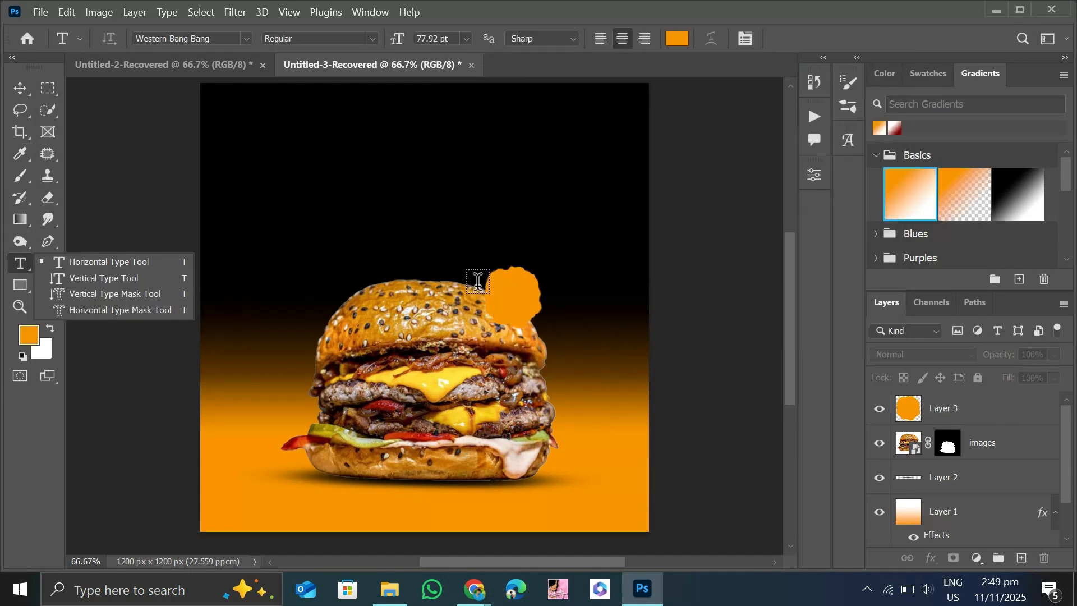
left_click(466, 38)
left_click(466, 166)
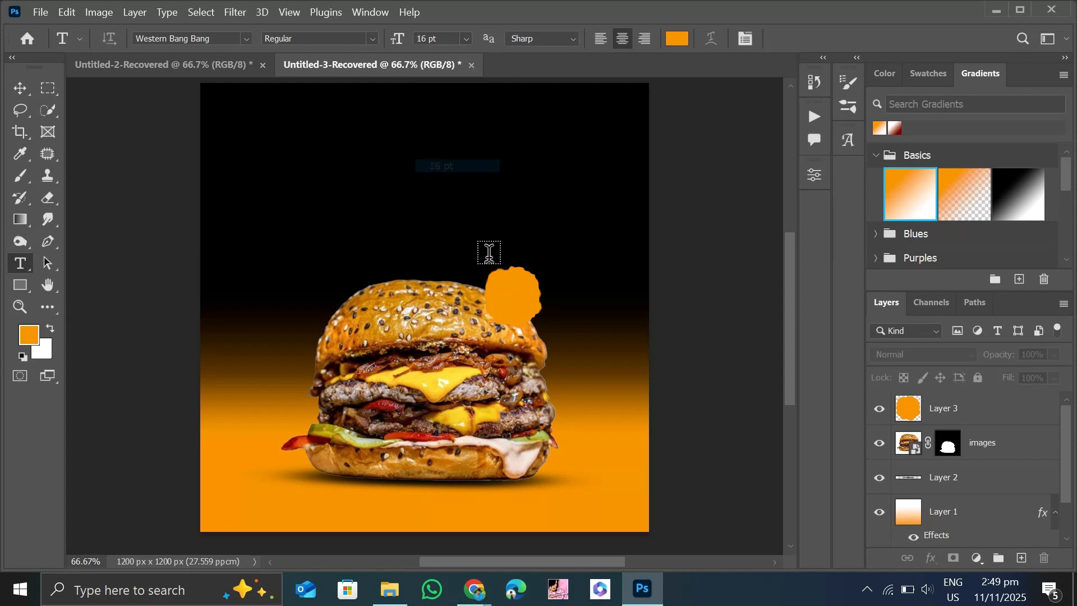
left_click(499, 303)
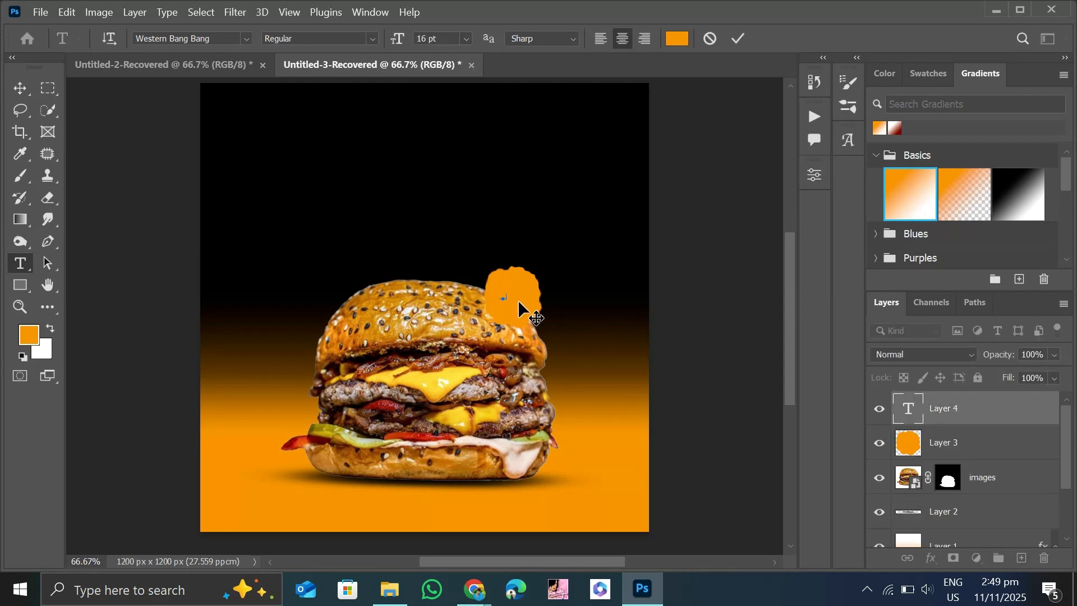
left_click(19, 88)
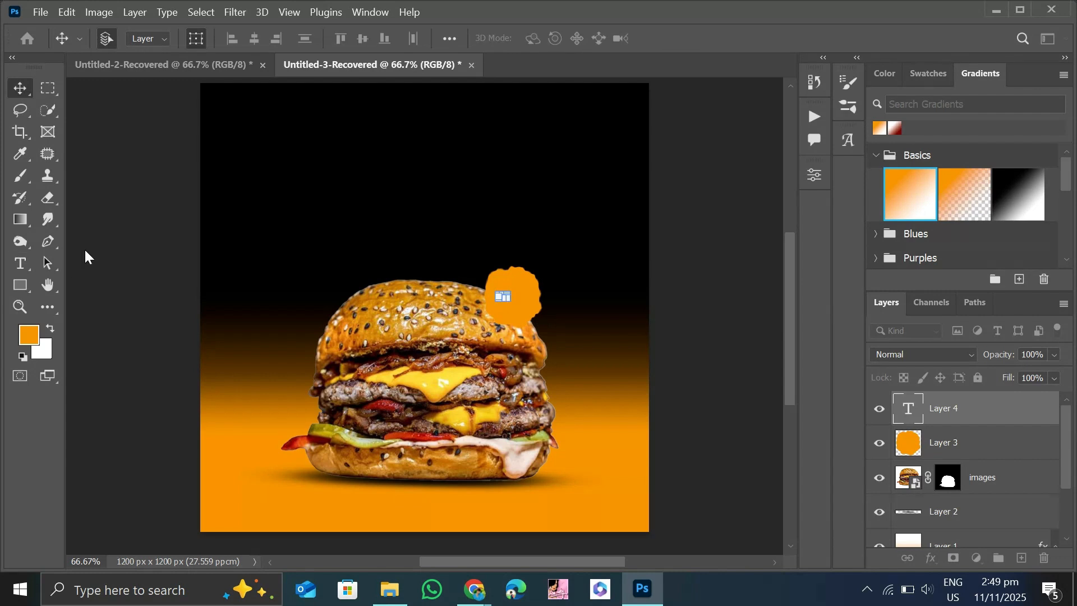
left_click_drag(509, 300, 538, 319)
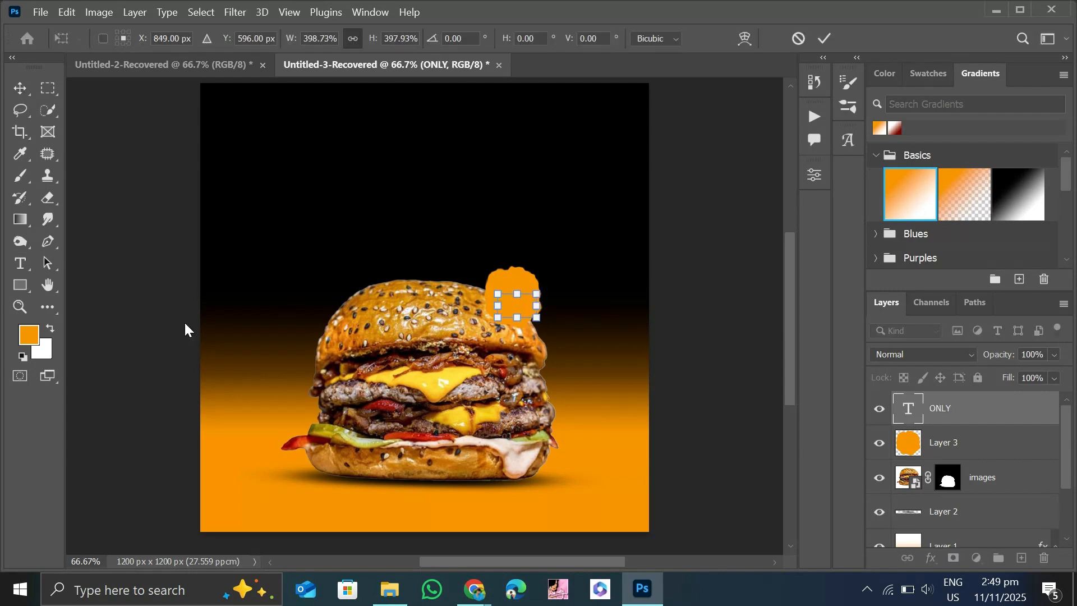
Recolour the "ONLY" text on the badge to black (000000).
double_click(529, 303)
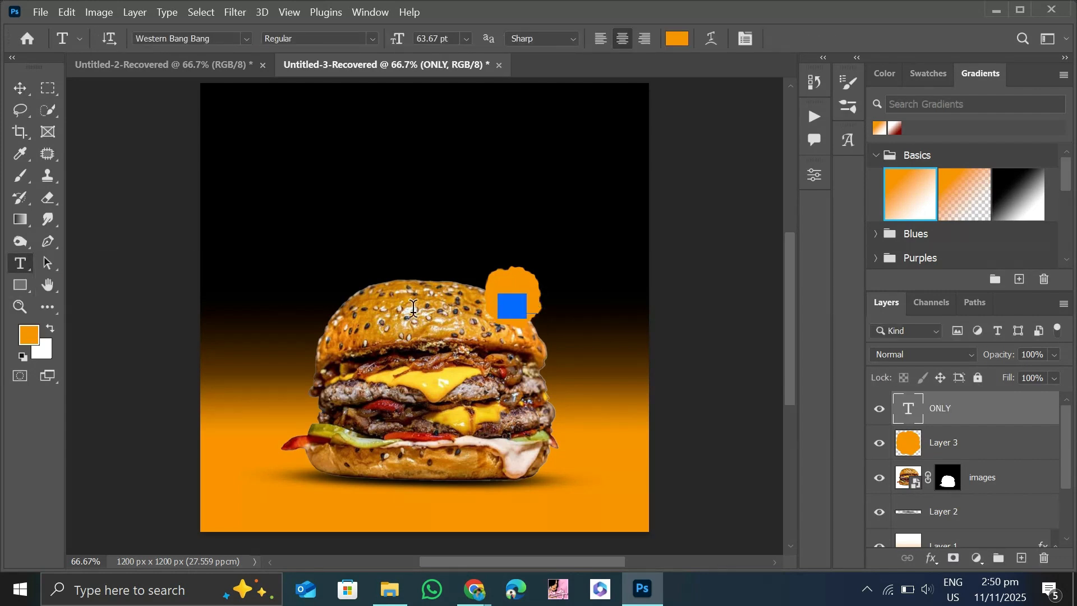
left_click(29, 335)
left_click_drag(567, 252, 567, 289)
left_click(833, 72)
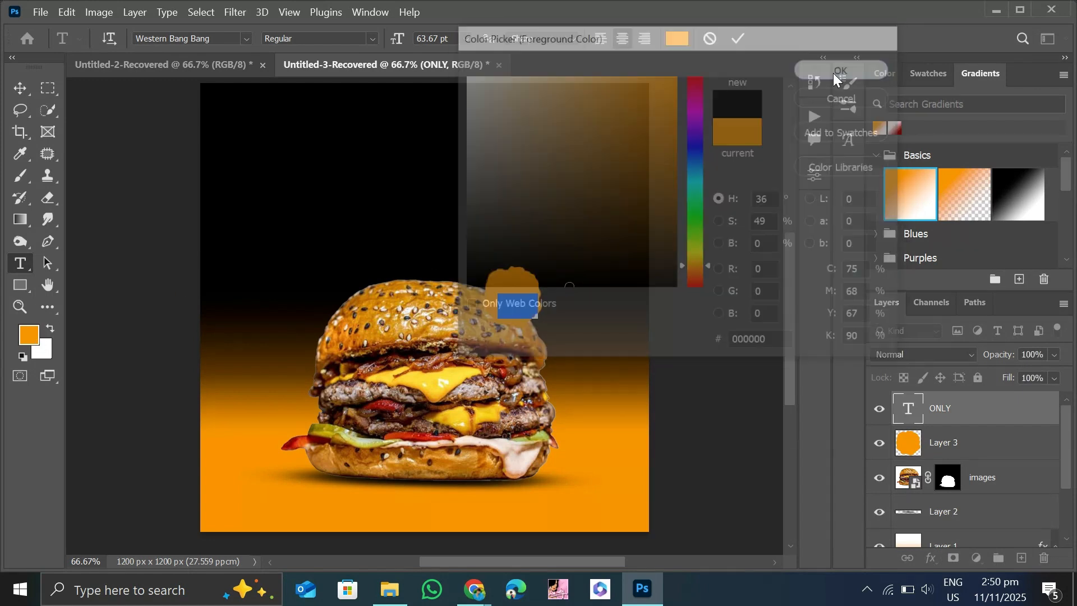
left_click(20, 88)
left_click(111, 184)
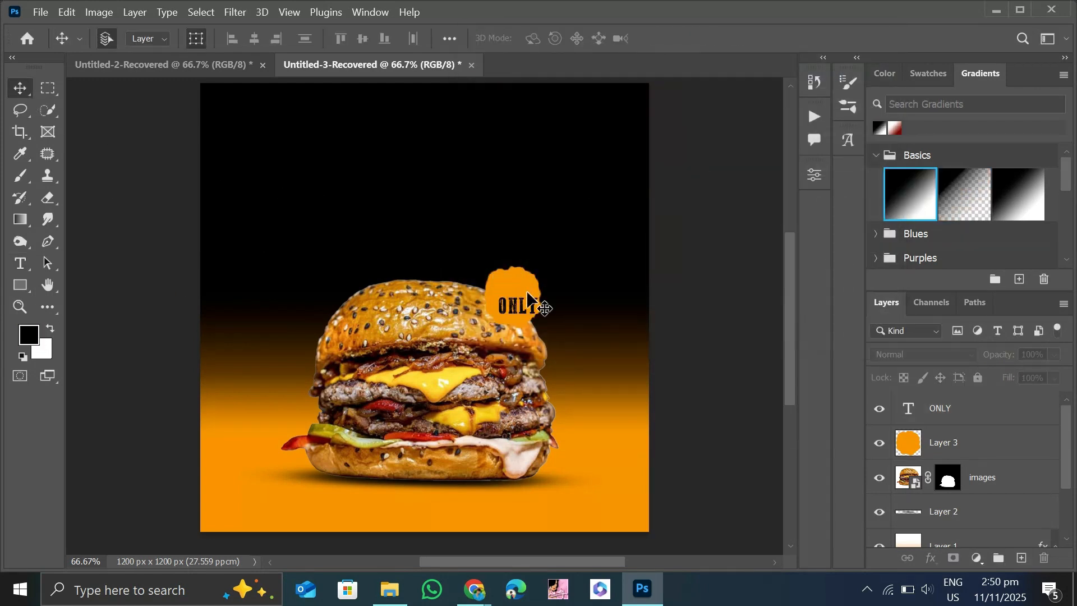
Move the "ONLY" text up on the badge and turn a duplicate of it below into the price "$19.99".
mouse_move(515, 308)
left_mouse_down()
mouse_move(514, 292)
mouse_move(518, 303)
left_mouse_up()
left_click(178, 218)
double_click(527, 307)
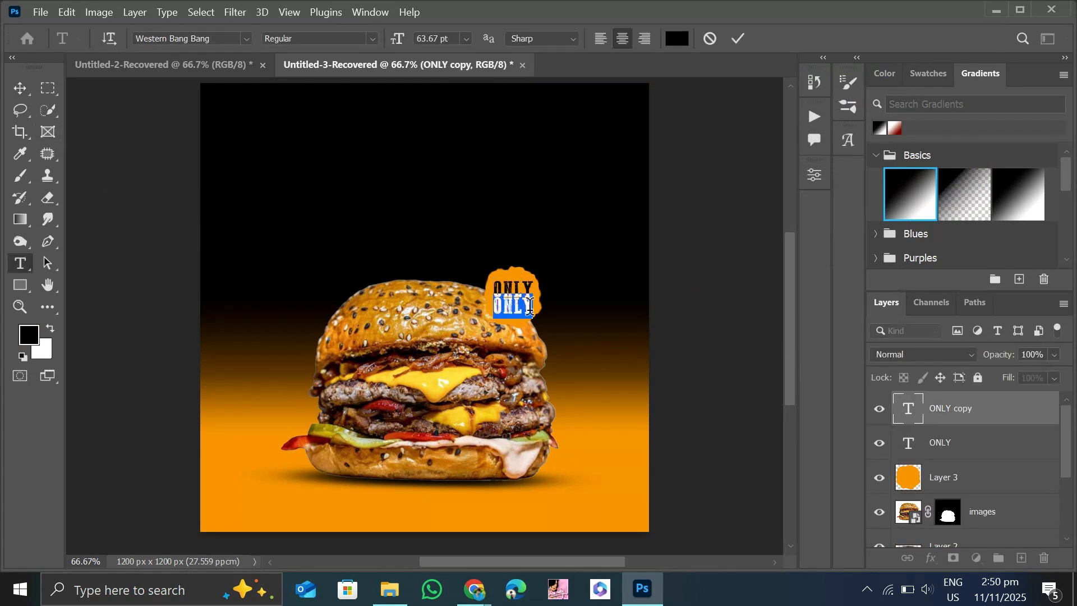
left_click(517, 306)
left_click(21, 93)
Scale the "$19.99" text on the badge up to about 126% so it matches the width of "ONLY".
left_click(514, 291)
key("ctrl+t")
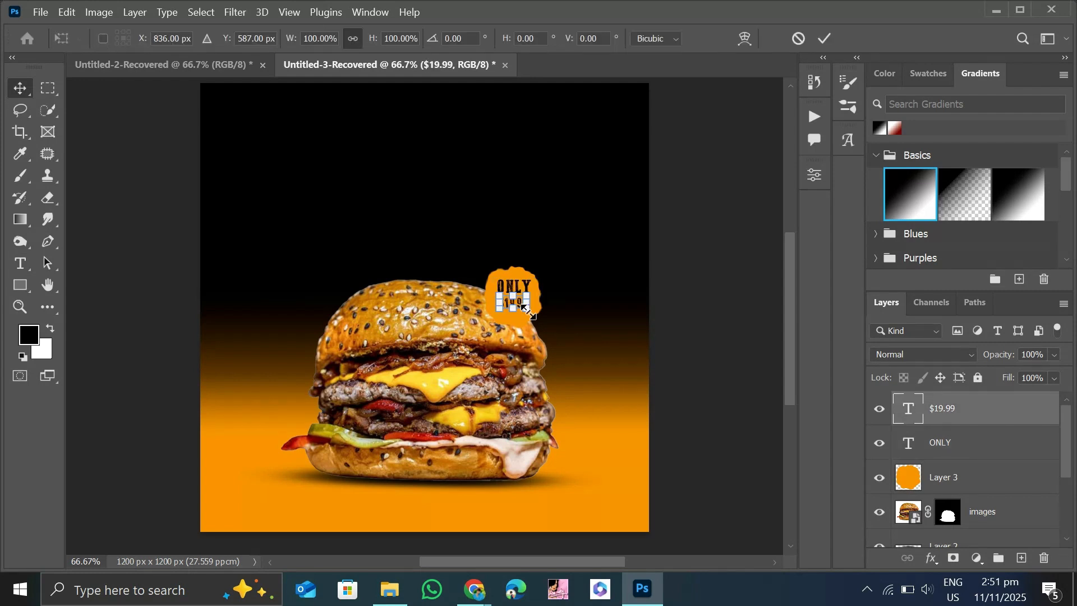
left_click_drag(522, 305, 525, 309)
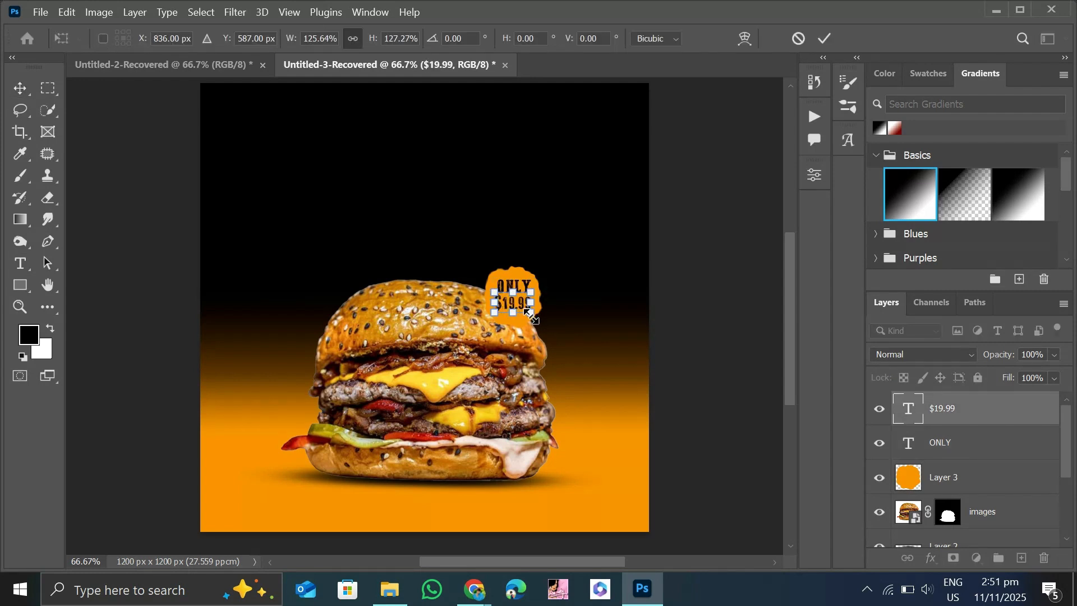
left_click(21, 94)
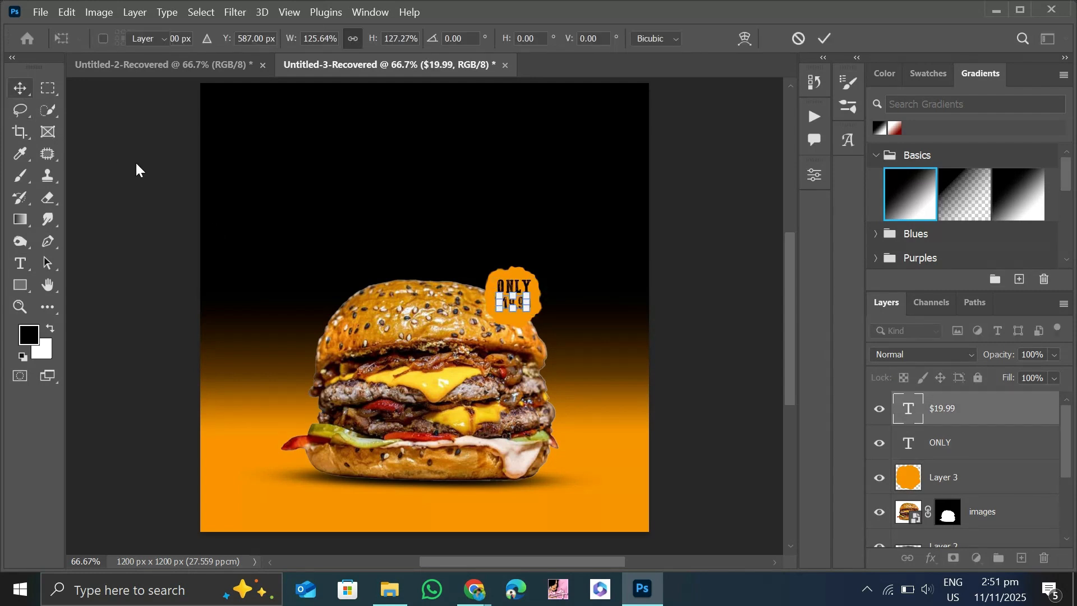
left_click(137, 170)
Sample the orange from the poster's lower background and add the text "LOGO" in Bebas Neue, 16 pt, near the upper-left corner.
key("t")
left_click(21, 159)
left_click(221, 524)
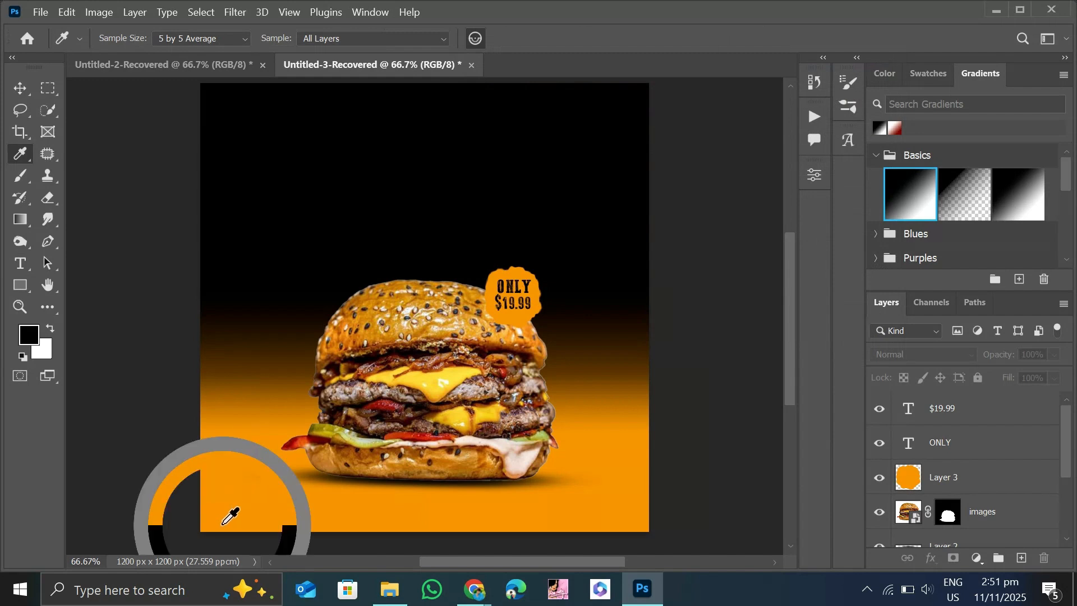
left_click(20, 91)
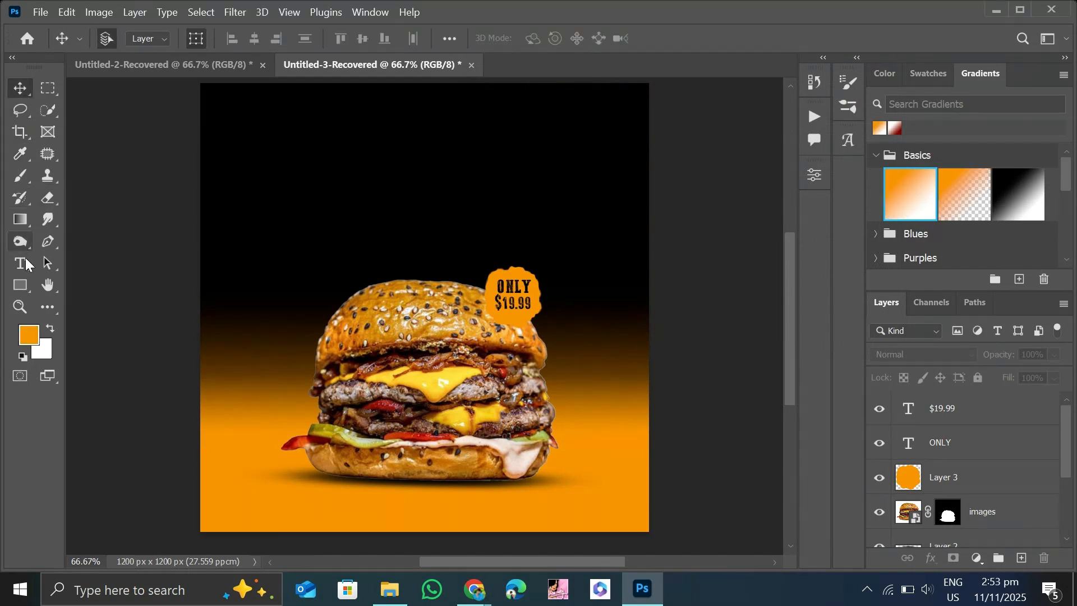
left_click(21, 264)
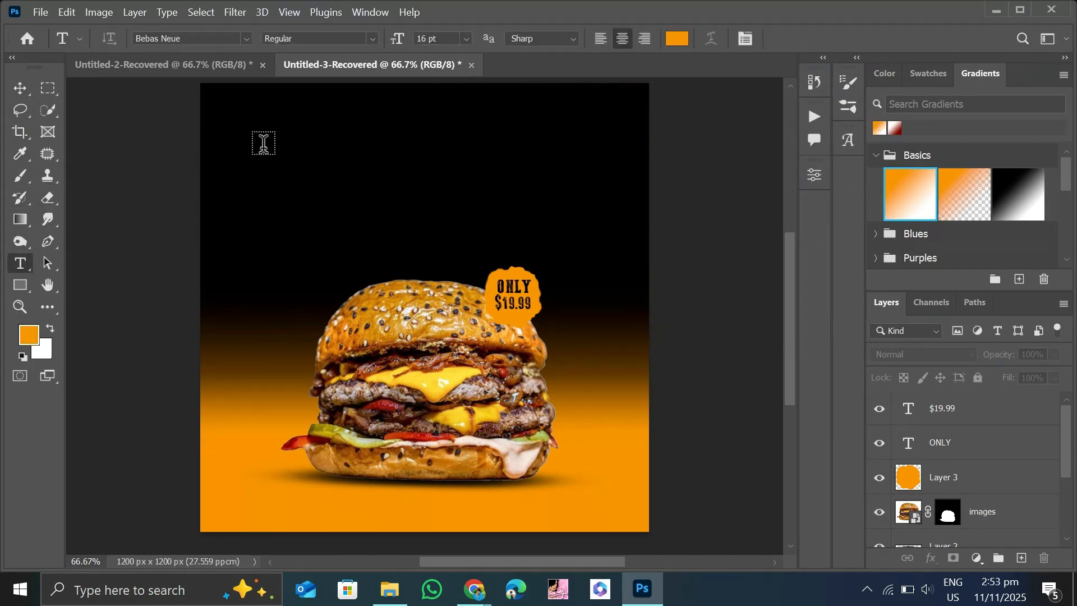
left_click(236, 124)
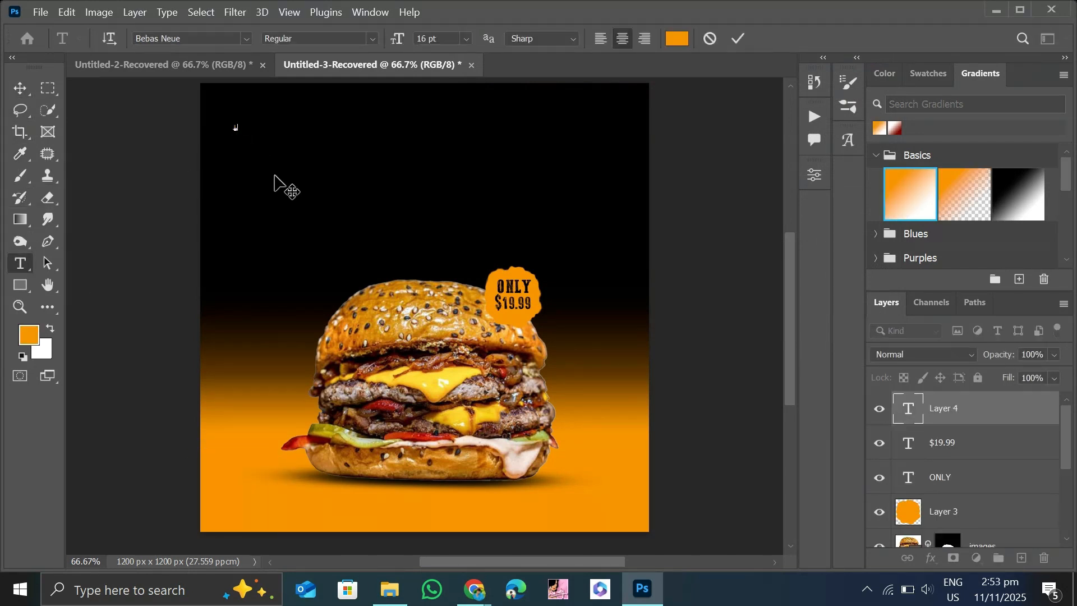
left_click(20, 88)
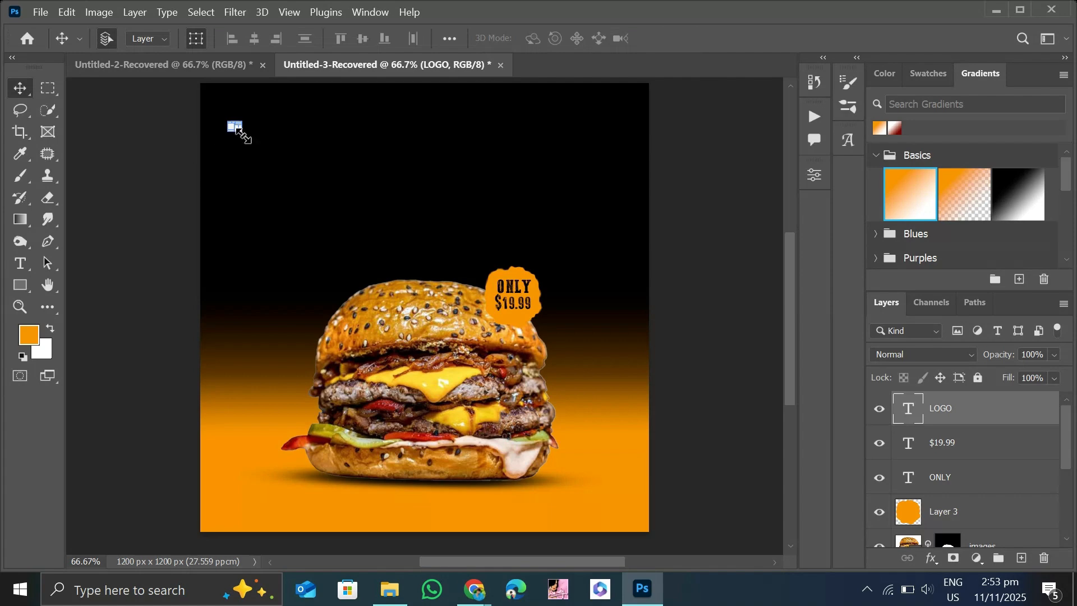
Enlarge the "LOGO" text to about 75 pt.
left_click_drag(244, 136, 276, 160)
left_click(21, 89)
left_click(180, 191)
Change the font of the "LOGO" text to Source Sans 3 VF Bold.
double_click(269, 142)
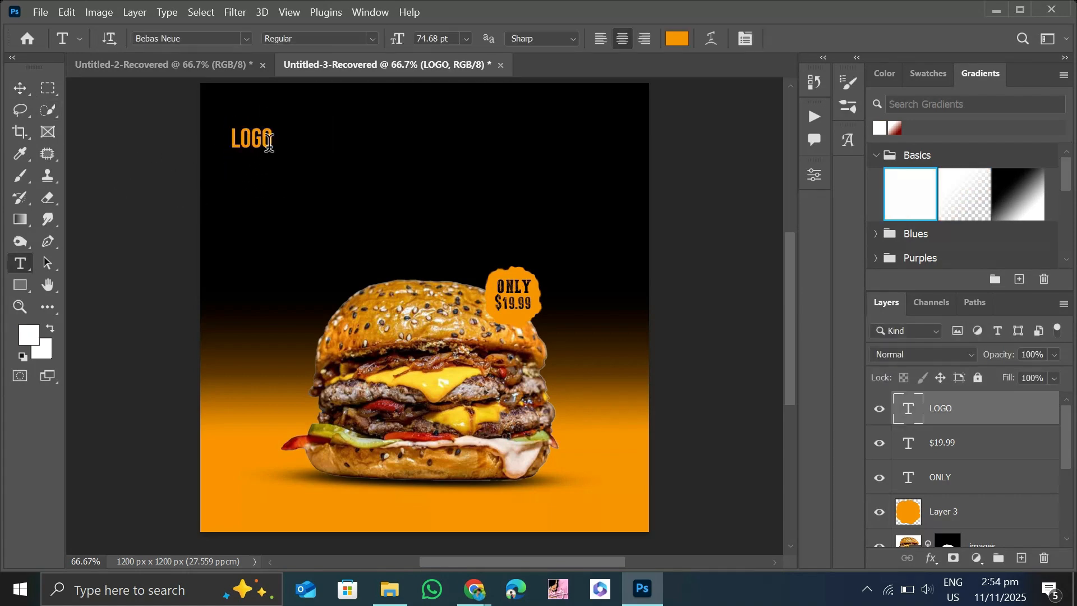
left_click(241, 41)
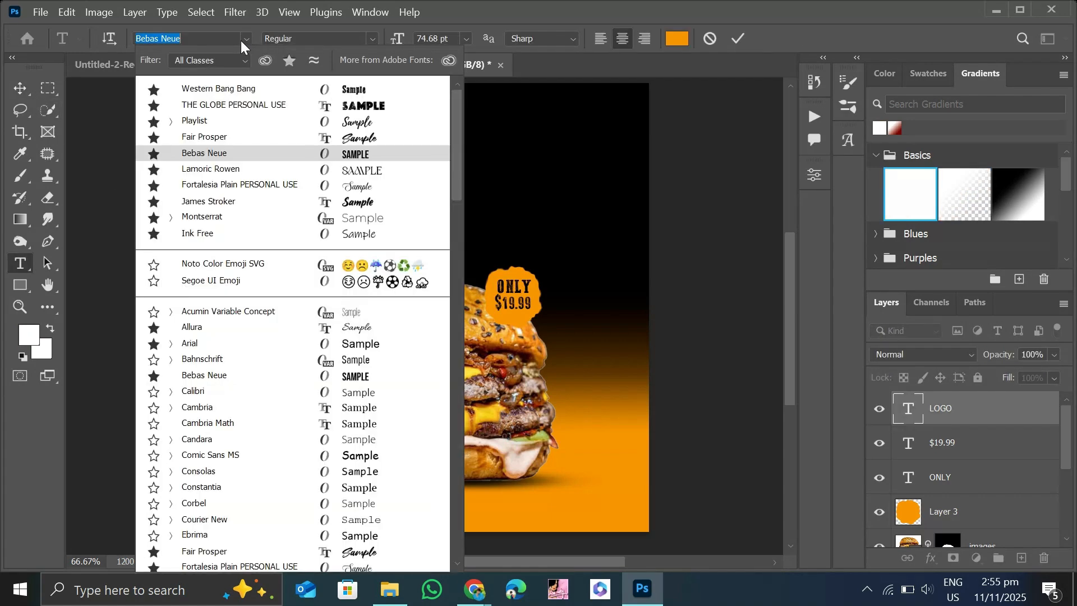
type("sans")
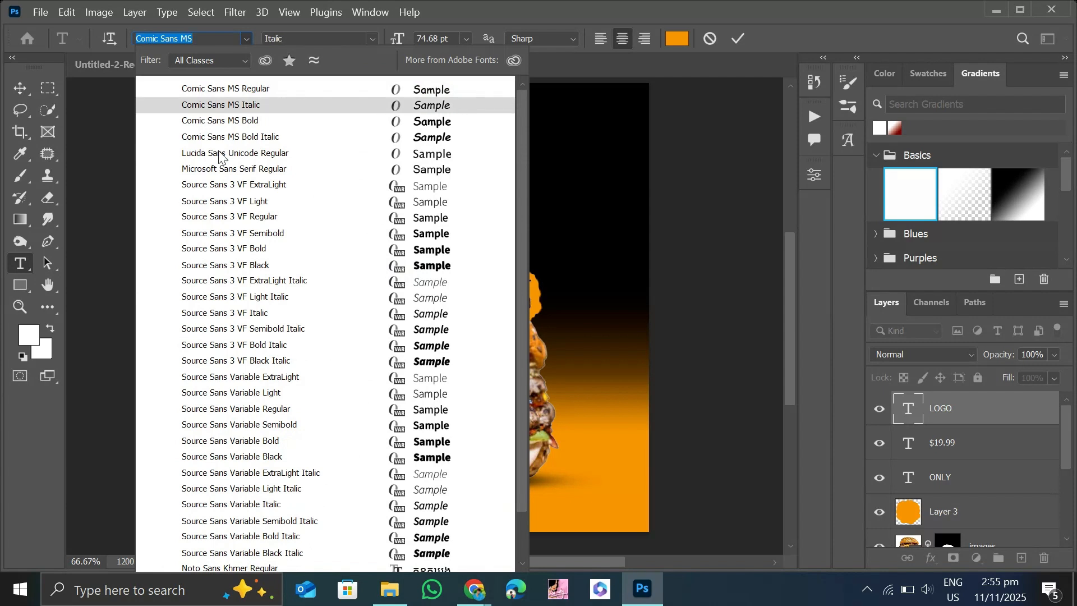
left_click(346, 252)
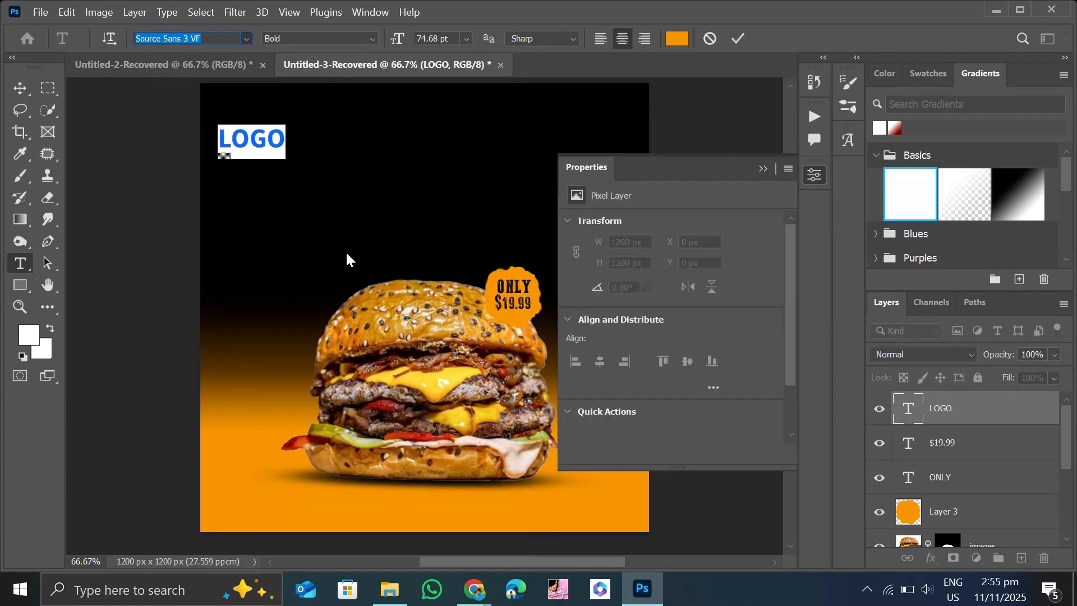
left_click(763, 169)
left_click(19, 88)
left_click(198, 155)
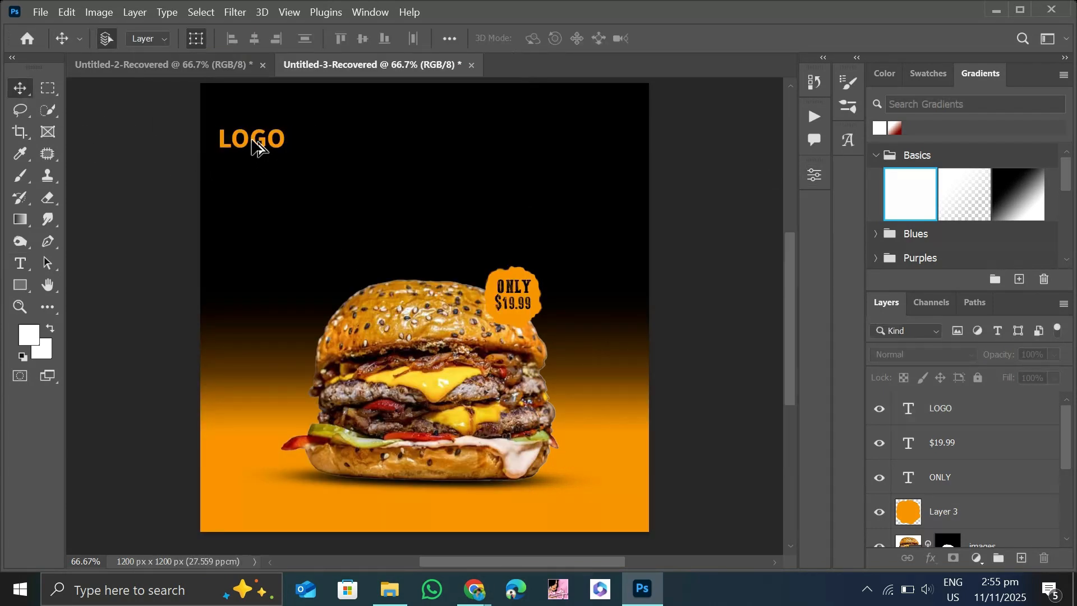
Duplicate the "LOGO" text directly below, colour the copy white and change its wording to "HERE".
left_click_drag(257, 145, 190, 172)
key("t")
left_click(34, 332)
left_click_drag(537, 161, 149, 5)
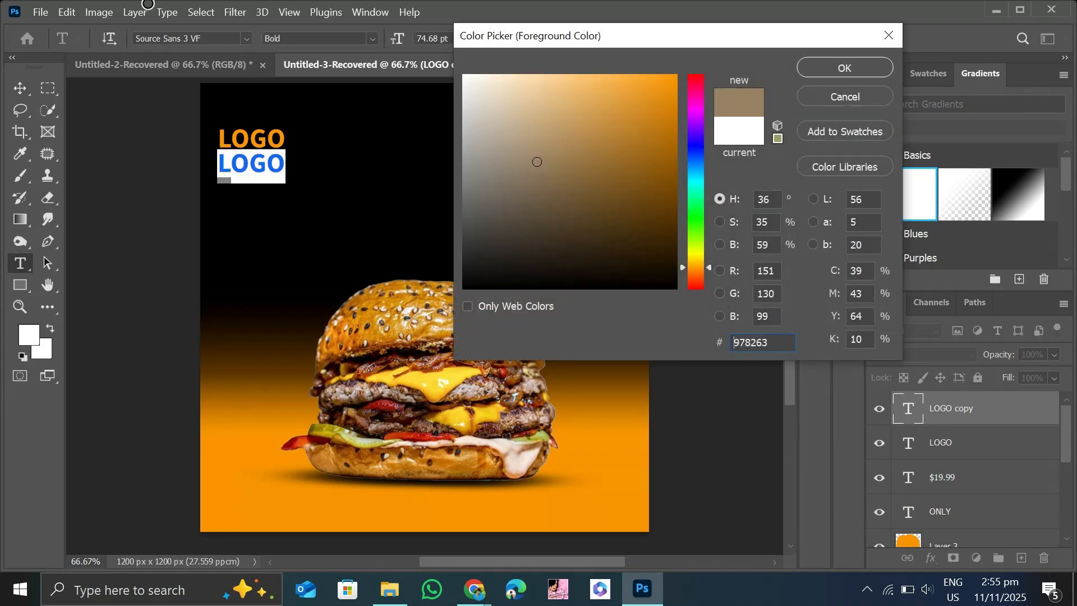
left_click(843, 68)
type("HERE")
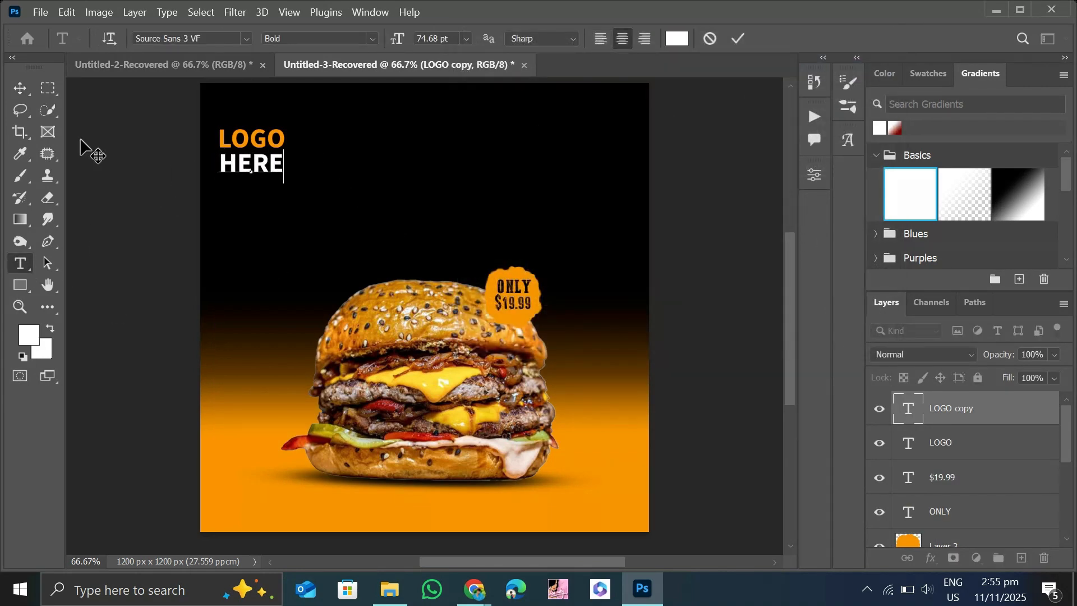
left_click(20, 88)
left_click(103, 174)
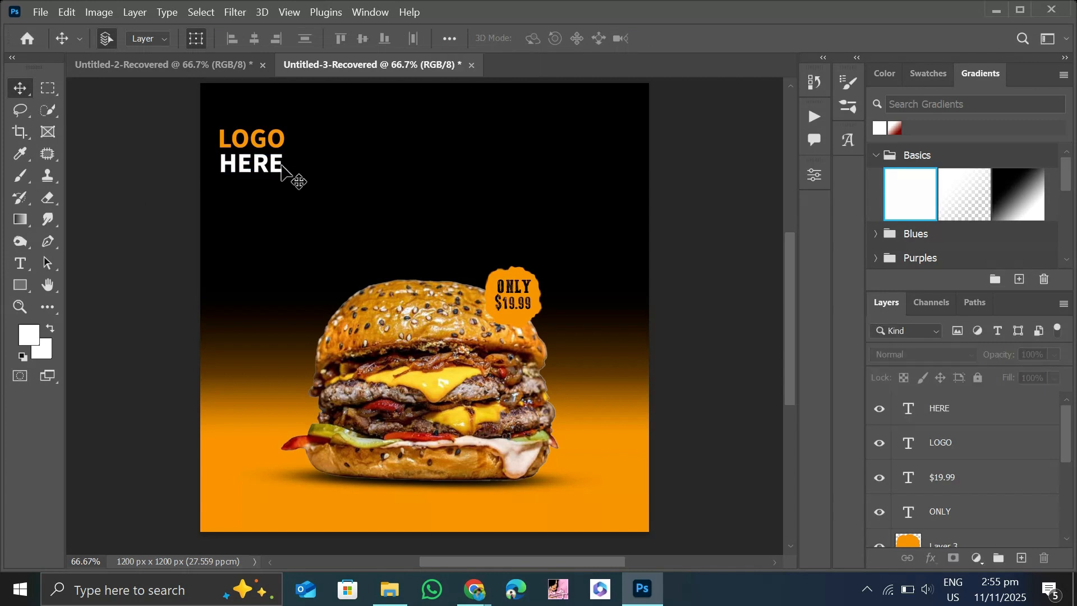
Select the "LOGO" and "HERE" texts together and scale them down to about half their width.
left_click(274, 191)
left_click_drag(283, 179, 219, 116)
left_click_drag(283, 174, 238, 134)
left_click(20, 88)
left_click(162, 177)
left_click(251, 168)
left_click_drag(283, 172, 233, 134)
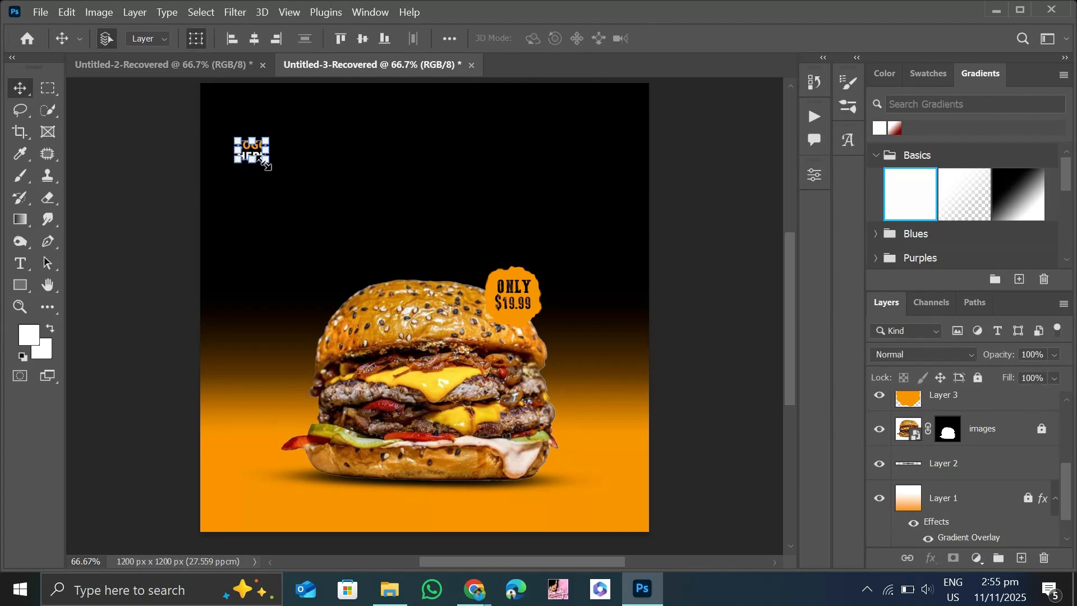
Tighten the gap between the two logo lines by moving "HERE" slightly closer beneath "LOGO".
scroll(255, 153, "up", 8)
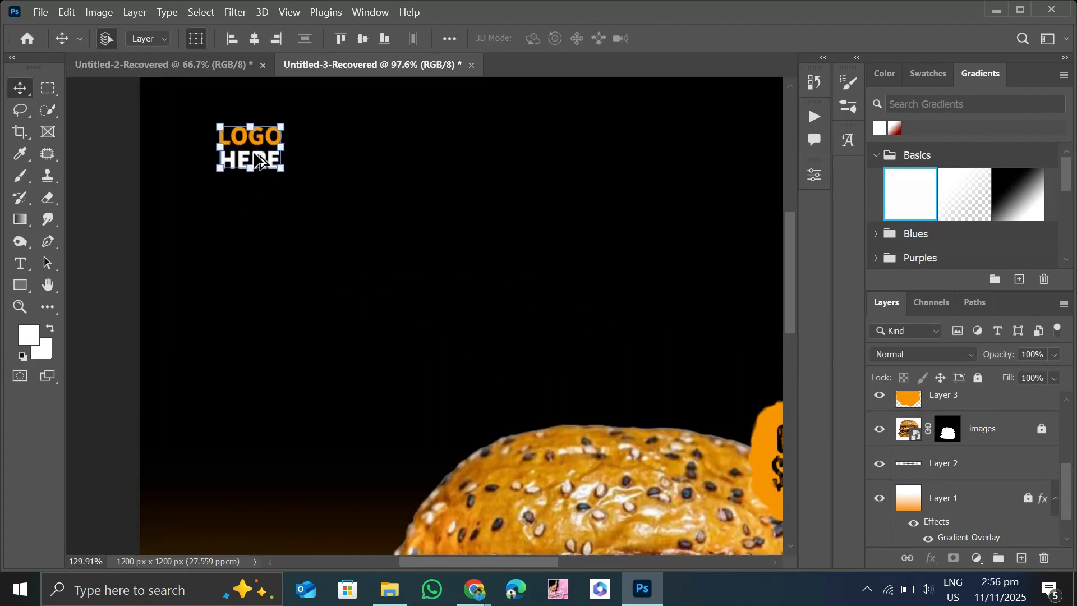
scroll(255, 154, "up", 3)
left_click_drag(259, 233, 252, 185)
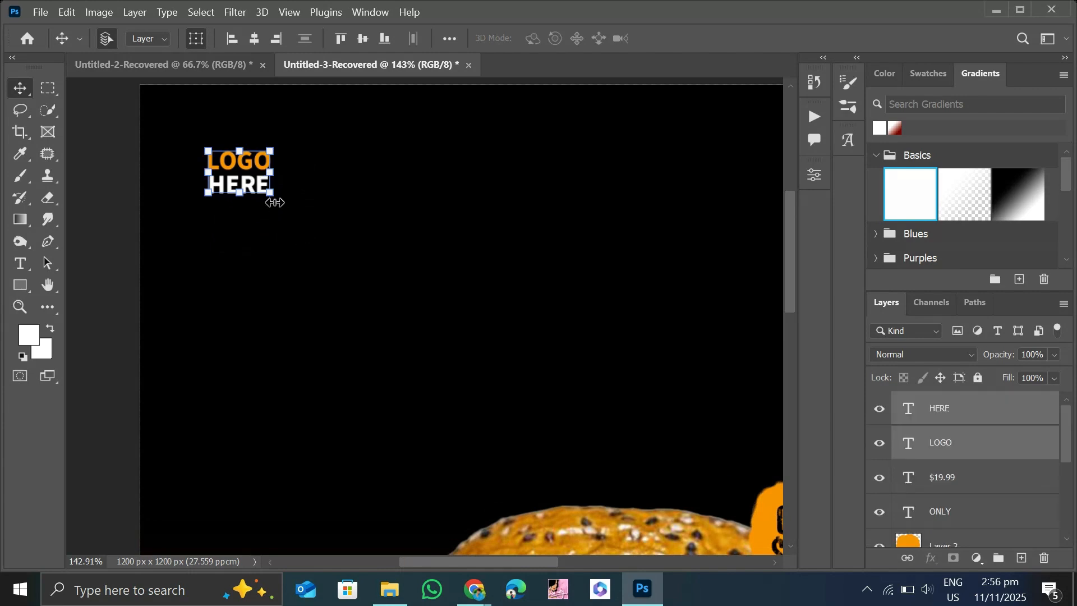
scroll(193, 236, "down", 5)
key("space")
left_click_drag(437, 431, 417, 337)
scroll(431, 336, "up", 2)
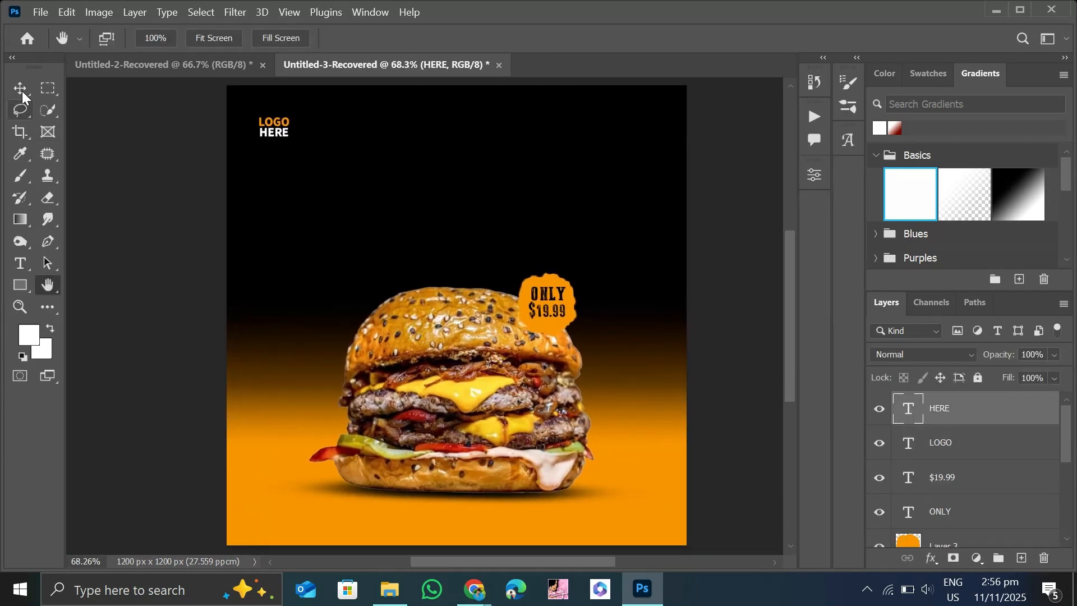
Scale the "LOGO" and "HERE" texts down a little more together and move them closer to the poster's upper-left corner.
left_click(279, 213)
left_click_drag(298, 155, 249, 107)
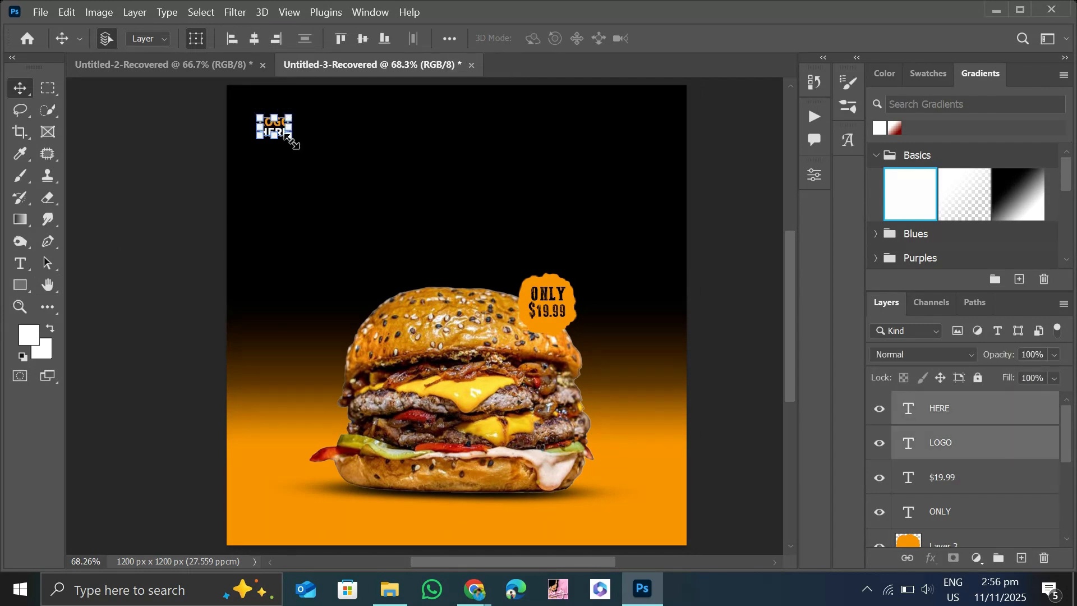
left_click_drag(289, 136, 283, 132)
left_click(21, 89)
left_click(167, 155)
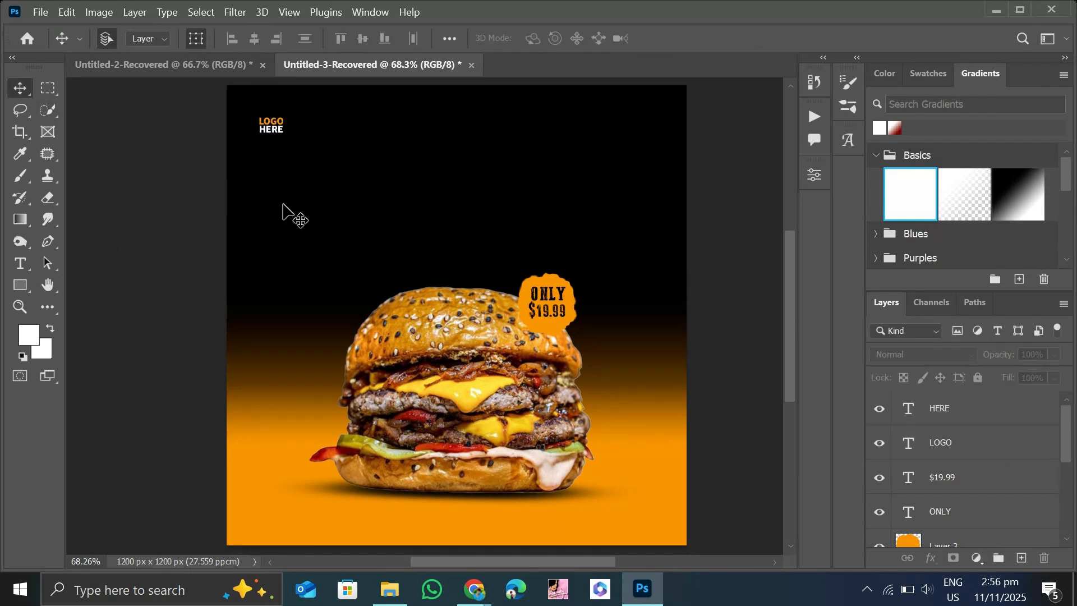
left_click_drag(311, 198, 306, 191)
Set the foreground colour for new text to a fully saturated bright orange.
key("t")
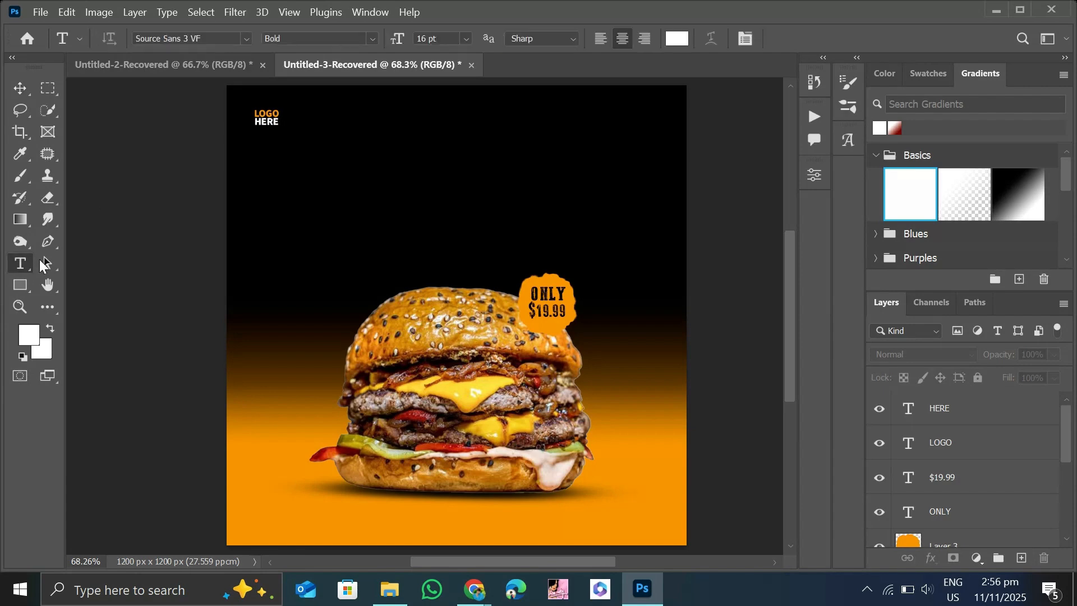
left_click(28, 337)
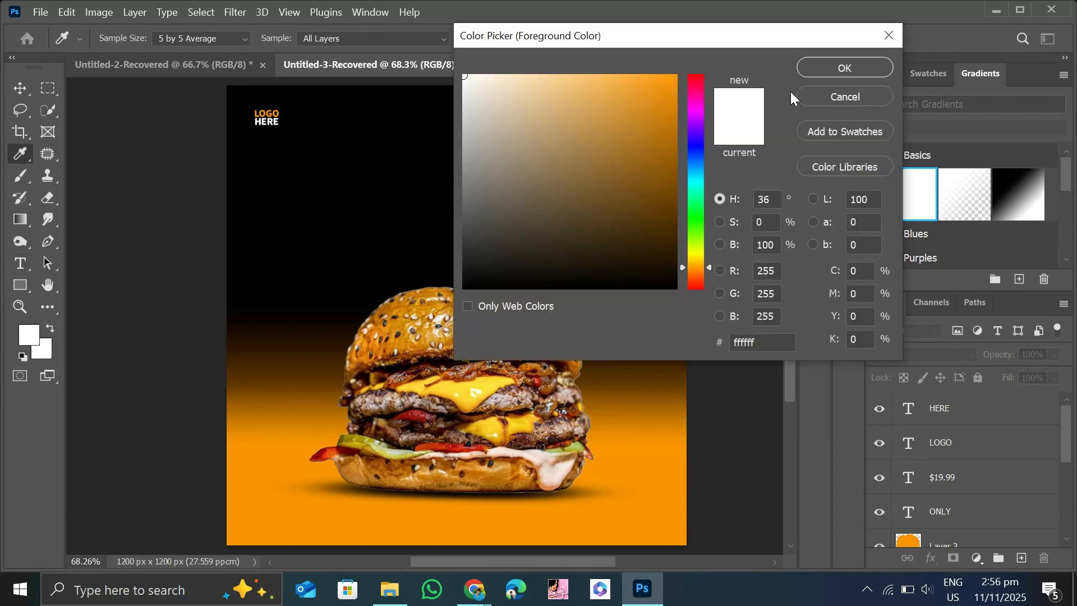
left_click_drag(629, 201, 800, 19)
left_click(851, 69)
Add the heading "BURGER" in Bebas Neue Regular, 60 pt, in the upper middle of the poster.
left_click(228, 43)
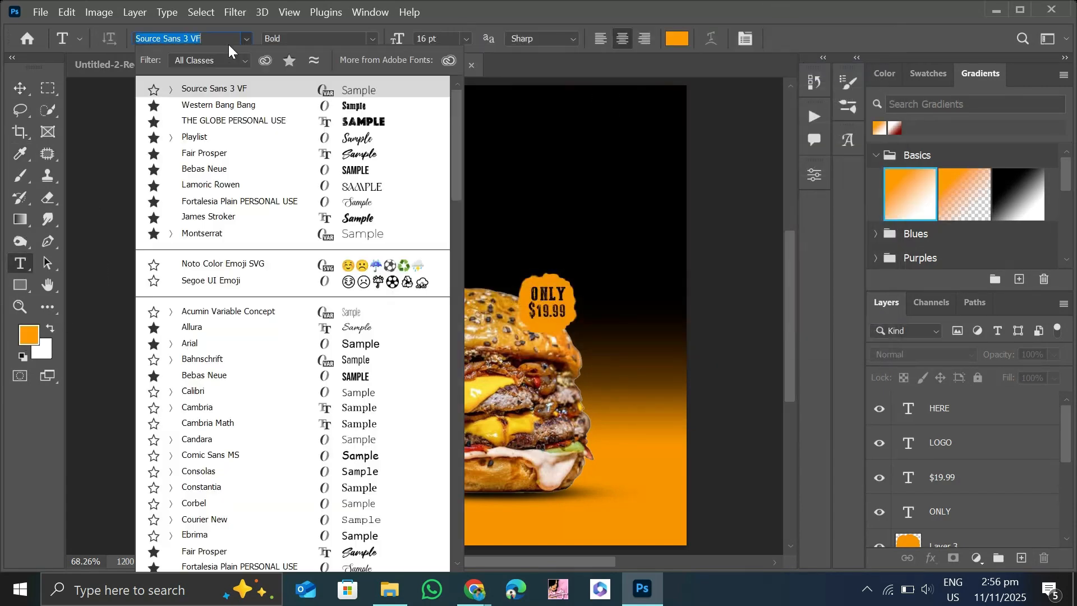
left_click(292, 61)
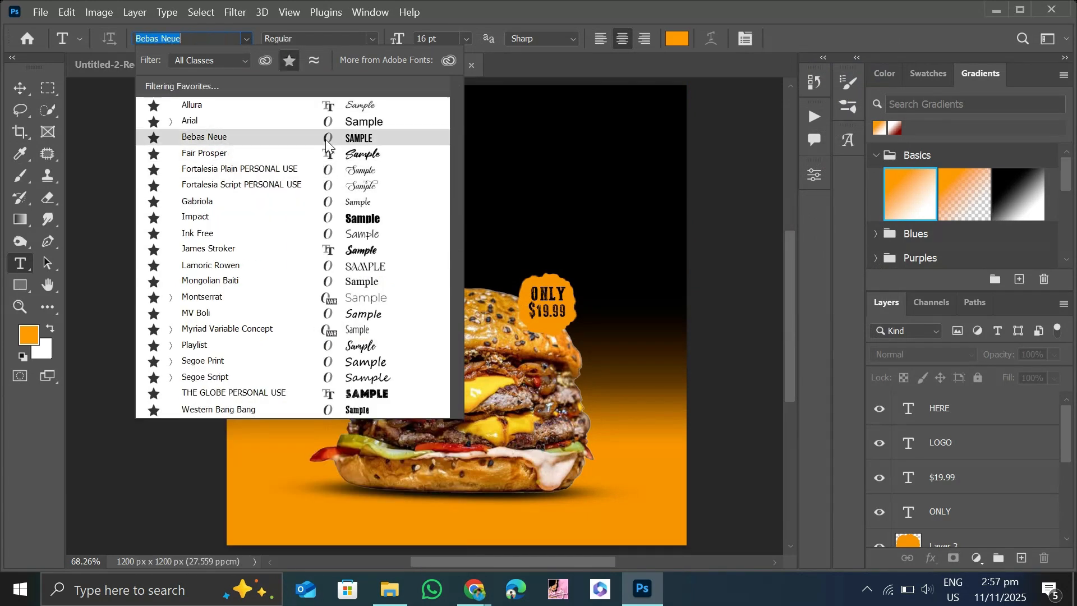
left_click(325, 139)
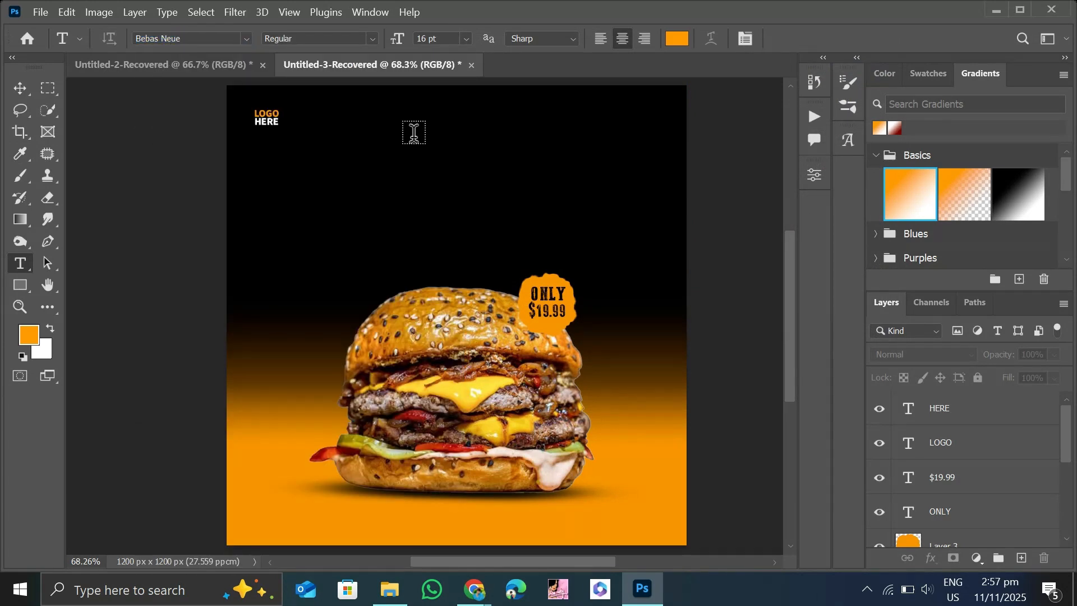
left_click(466, 38)
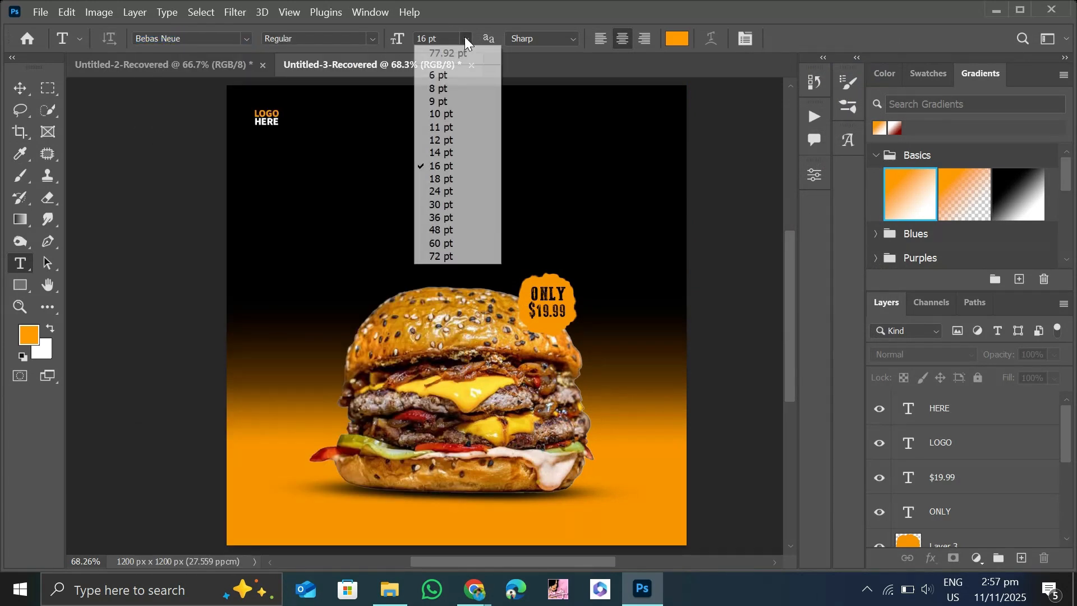
left_click(463, 243)
left_click(460, 138)
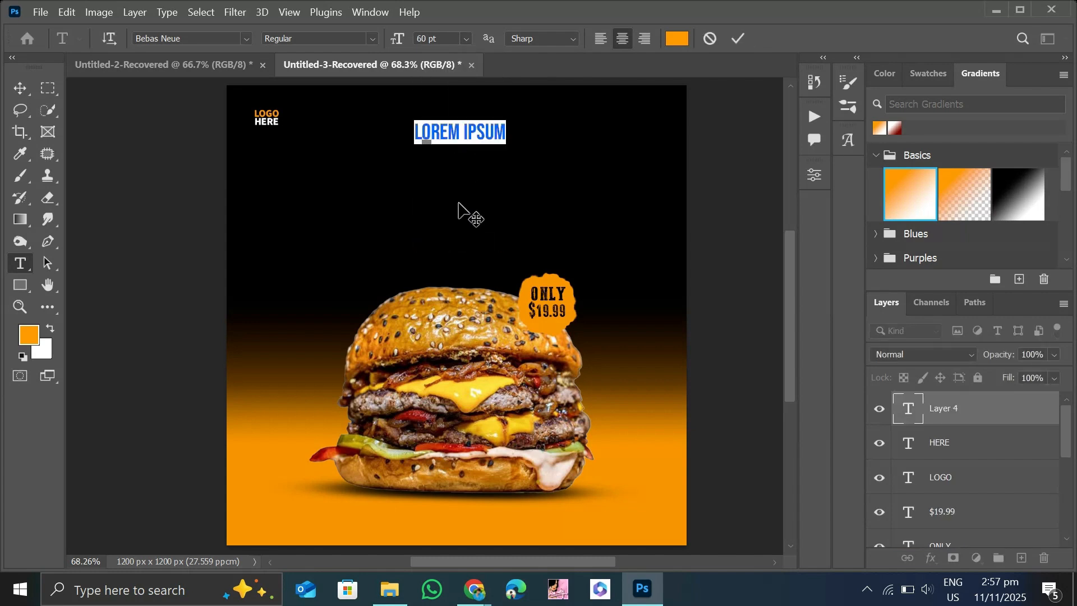
type("BURGER")
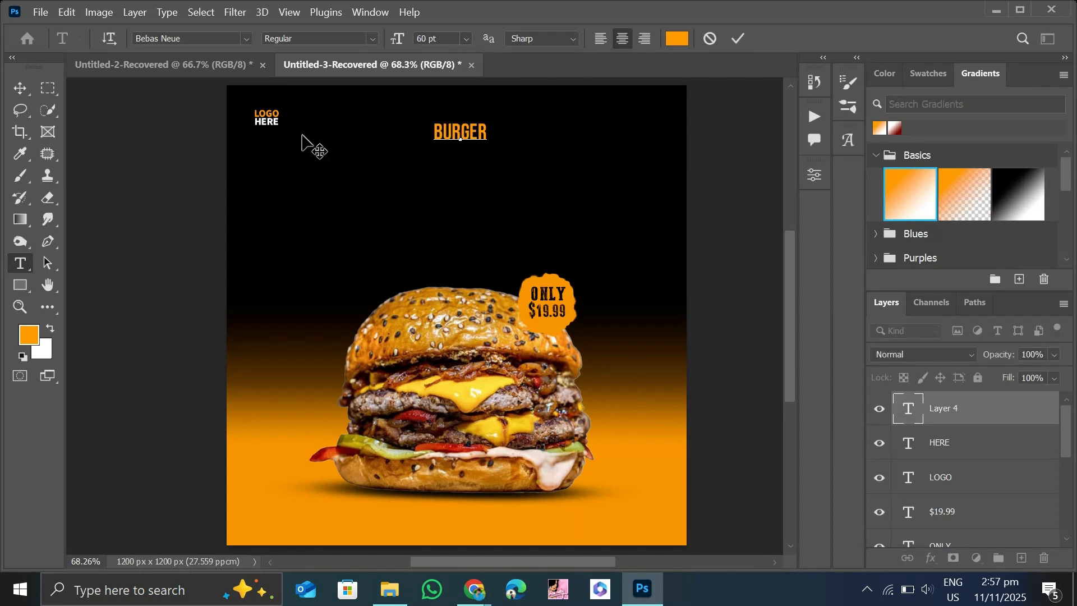
left_click(20, 95)
Enlarge the "BURGER" heading to roughly half the poster's width and centre it above the burger.
left_click_drag(480, 142, 470, 195)
key("Return")
mouse_move(547, 223)
left_mouse_down()
mouse_move(564, 252)
mouse_move(561, 239)
left_mouse_up()
left_click_drag(563, 191, 577, 192)
left_click(22, 87)
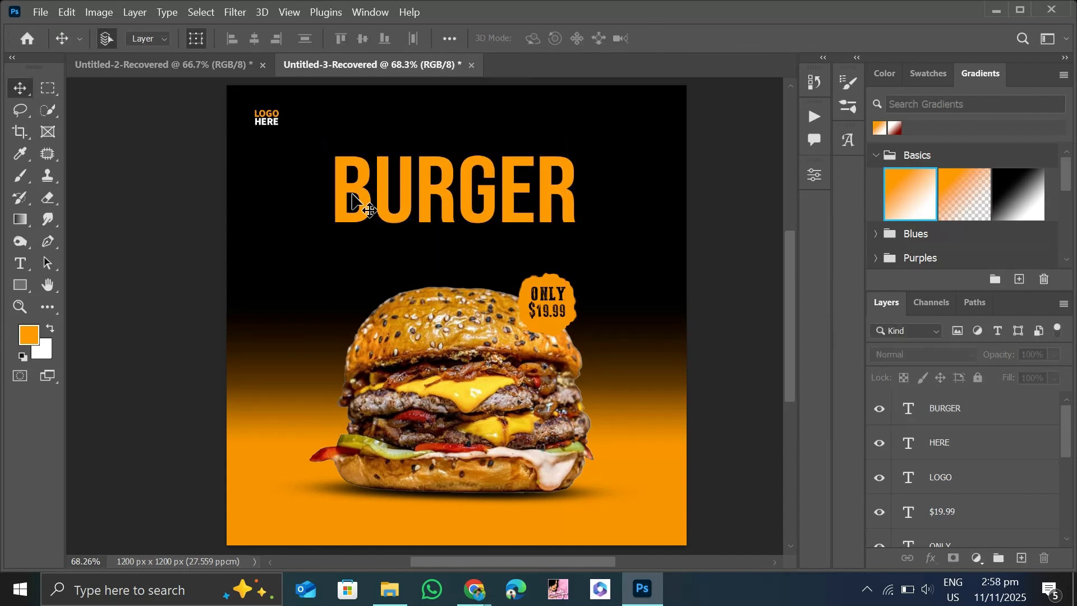
left_click_drag(465, 188, 467, 199)
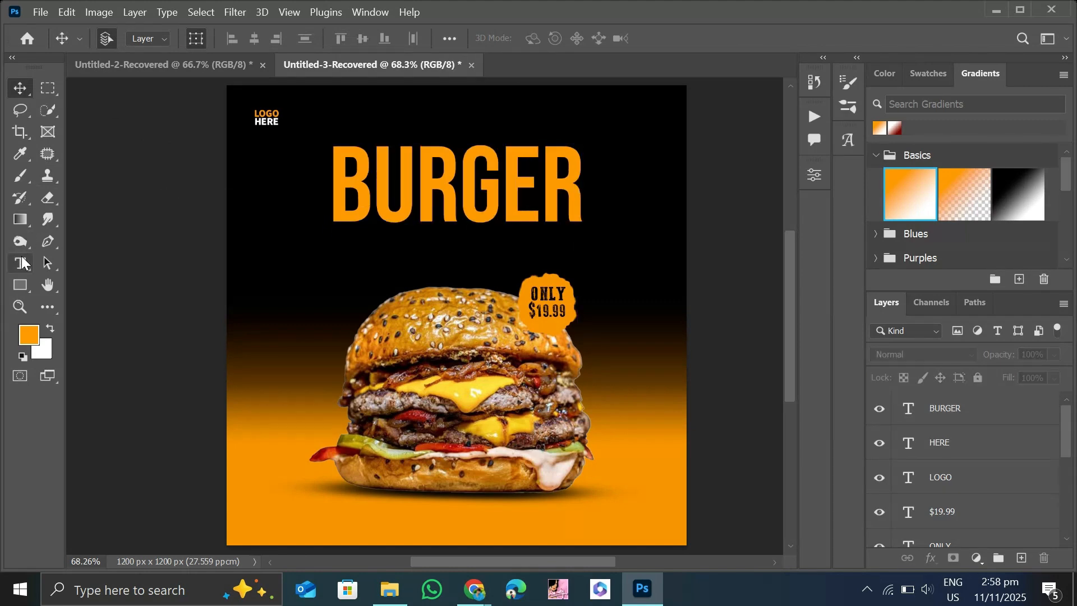
Add the text "Grilled" in Playlist Script, 14 pt, above the "BURGER" heading.
left_click(21, 263)
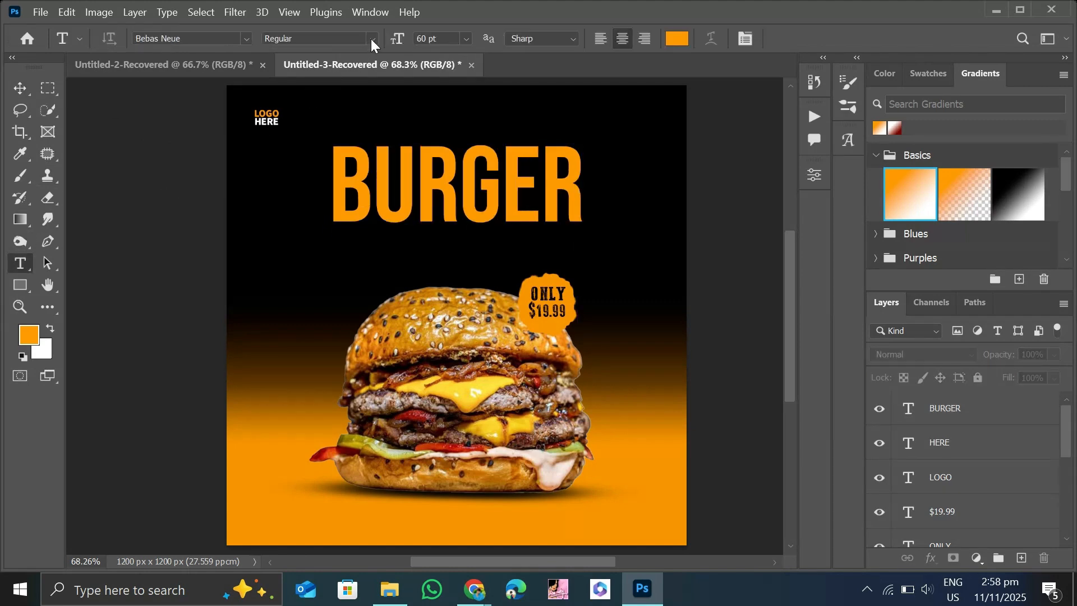
left_click(466, 38)
left_click(446, 159)
left_click(246, 39)
left_click(236, 355)
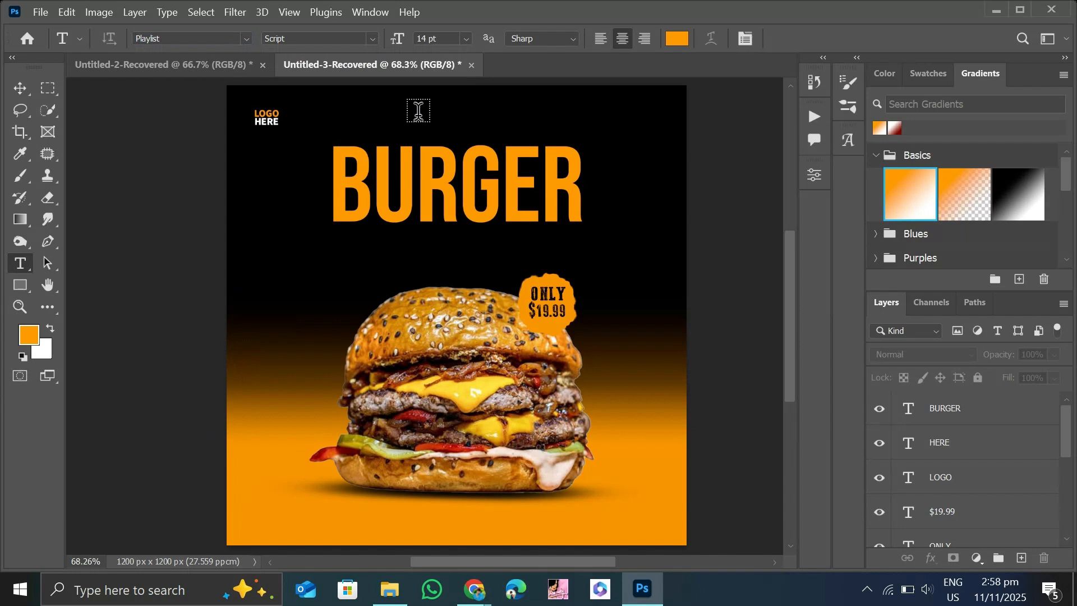
left_click(452, 119)
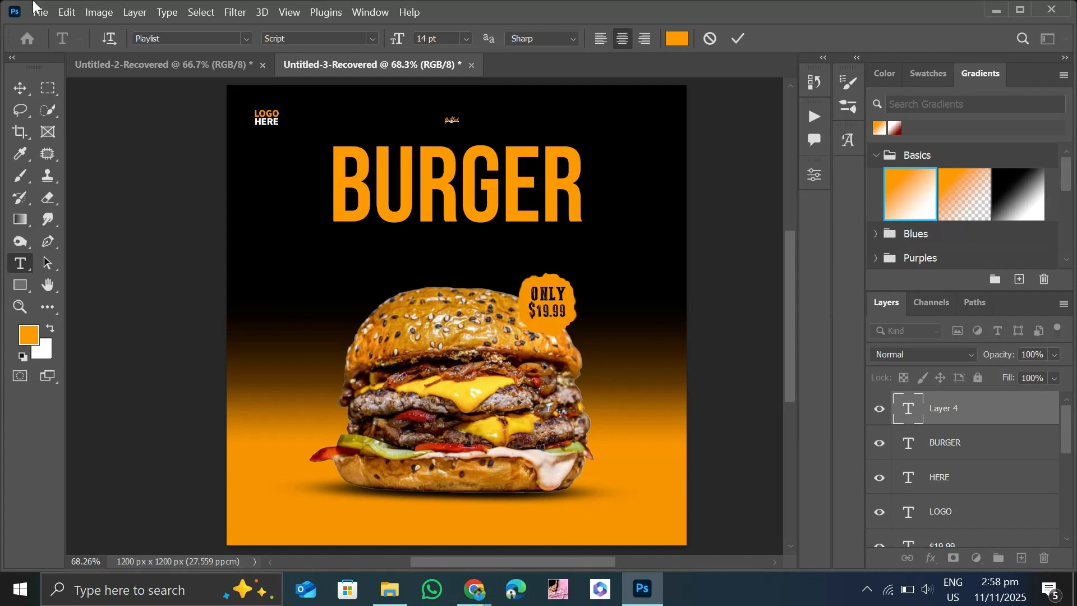
Enlarge the "Grilled" text to about 82 pt and centre it over the top edge of the "BURGER" heading.
left_click(20, 89)
left_click_drag(492, 160, 518, 171)
mouse_move(469, 134)
left_mouse_down()
mouse_move(479, 141)
mouse_move(464, 137)
left_mouse_up()
key("Return")
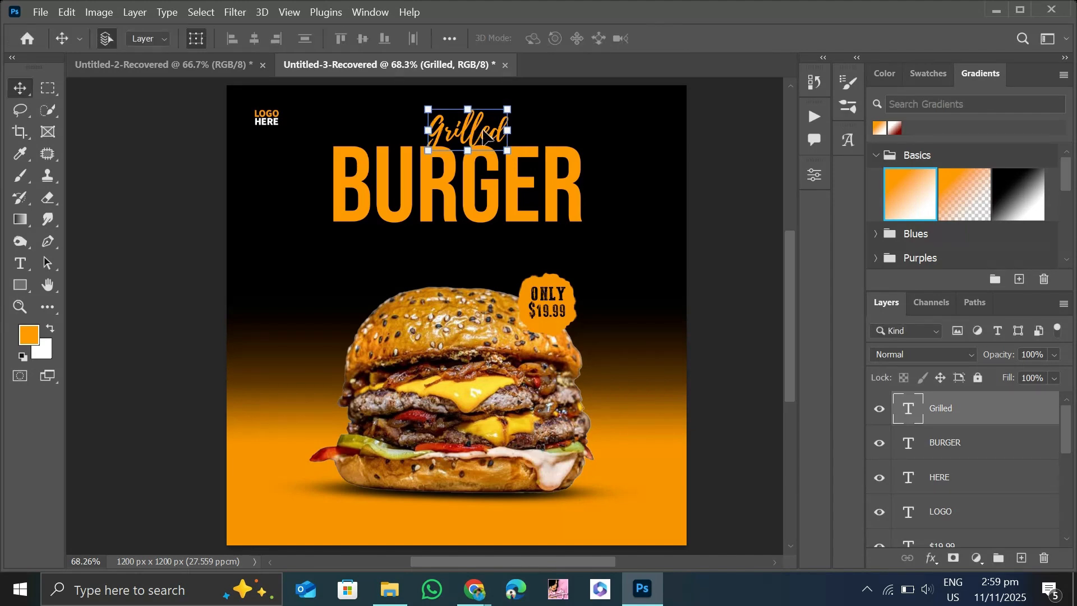
Recolour the "Grilled" text white (ffffff).
double_click(481, 135)
left_click(28, 335)
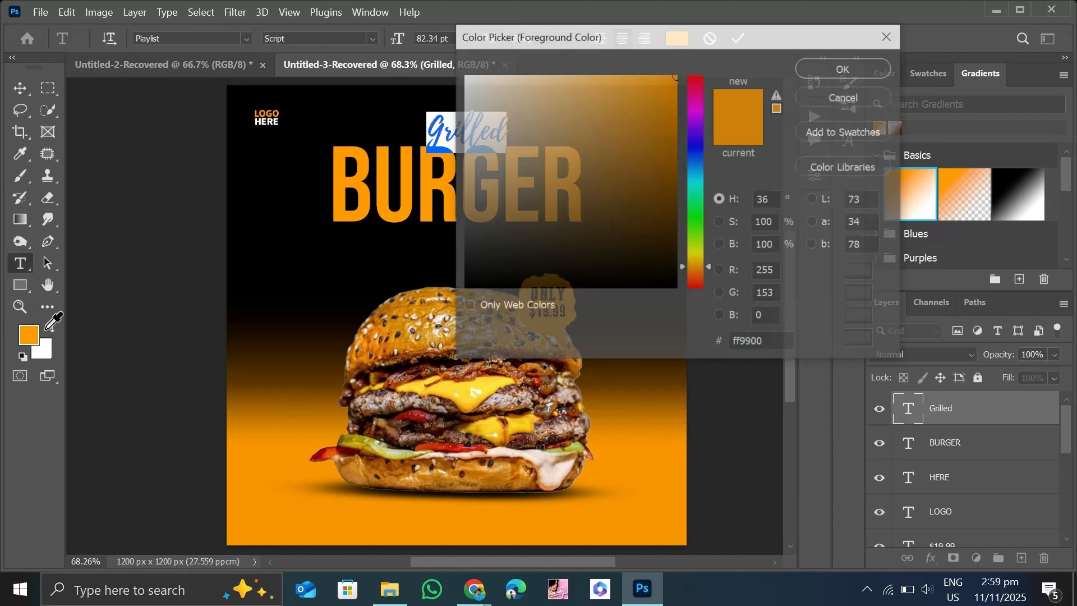
type("ffffff")
left_click(830, 68)
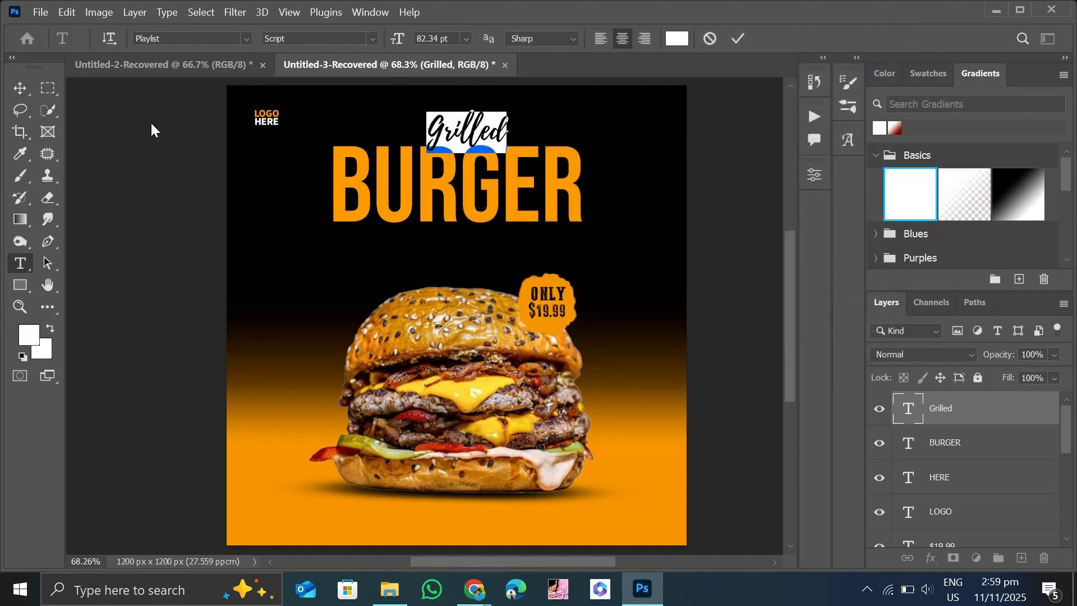
Scale the "Grilled" text up to about 114% and reposition it slightly over the middle of "BURGER".
left_click(18, 89)
left_click_drag(499, 152, 480, 135)
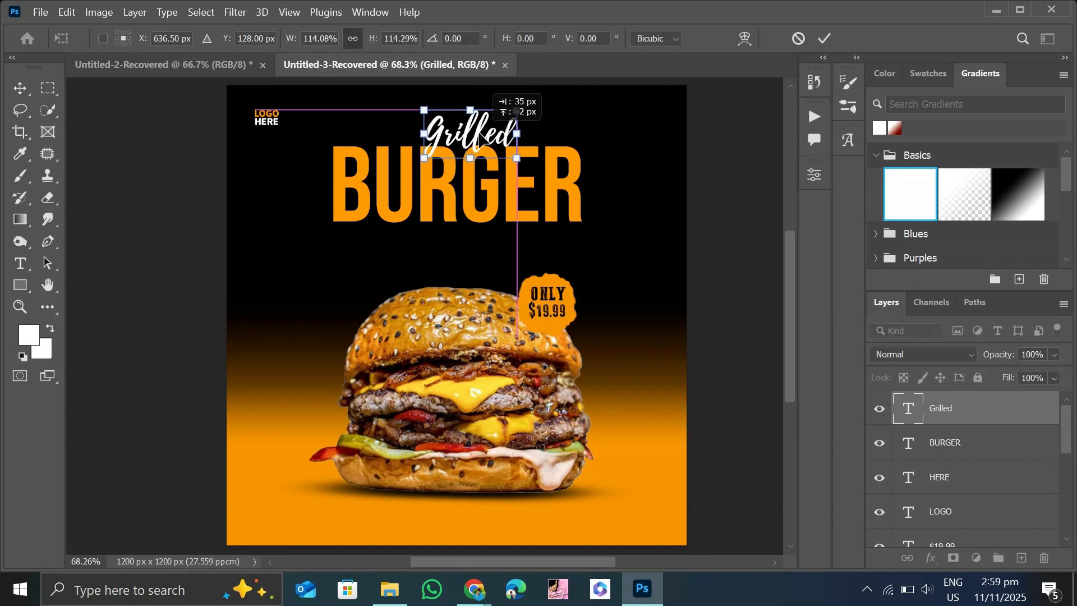
left_click(211, 197)
left_click(204, 192)
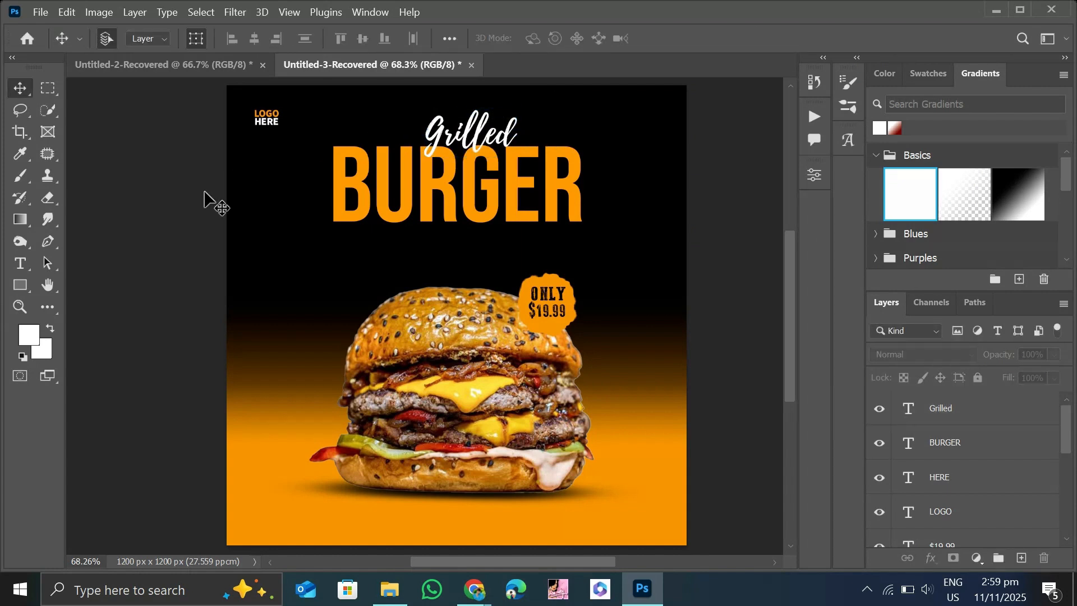
Set the font for new text to Source Sans 3 VF Bold.
left_click(20, 263)
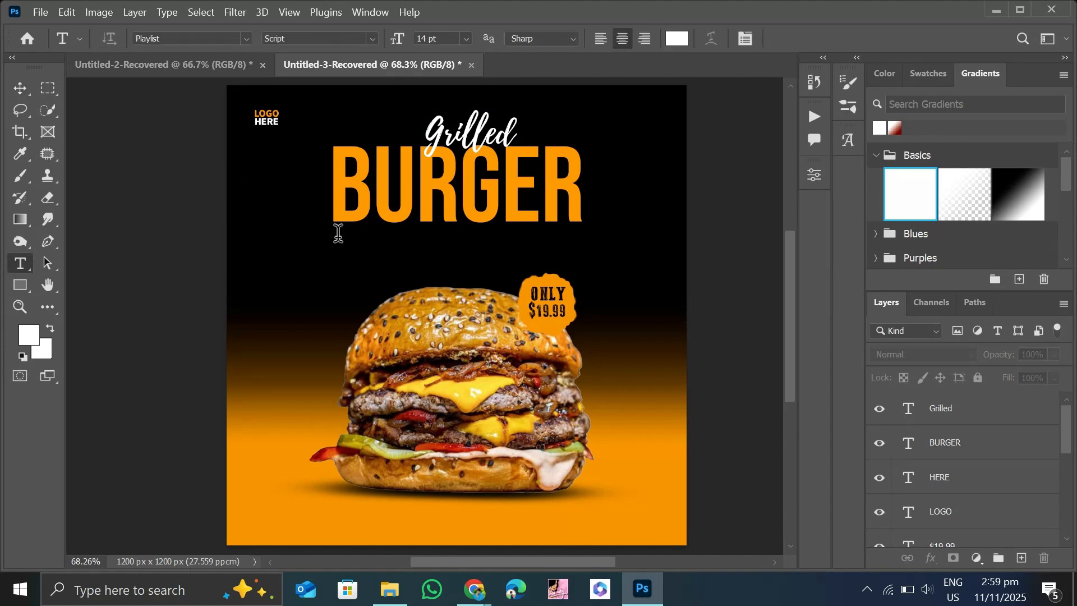
left_click(244, 39)
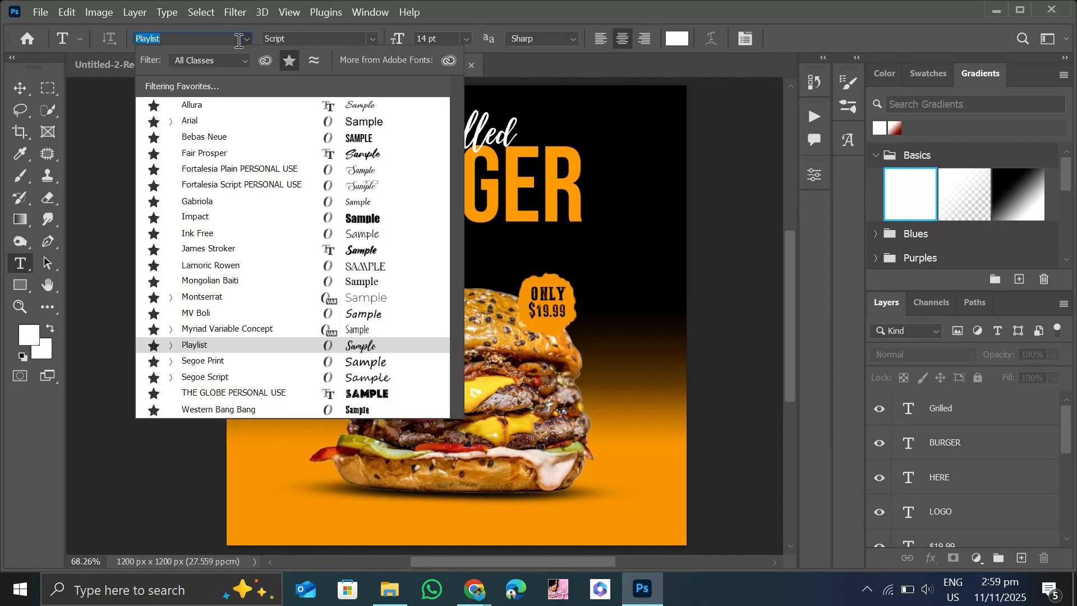
type("san")
left_click(288, 60)
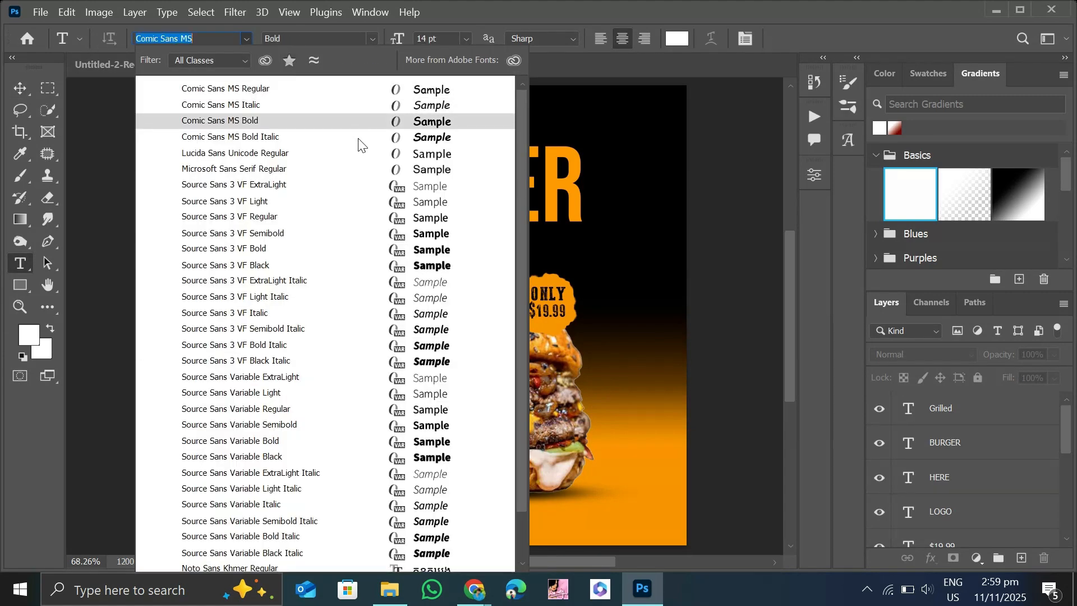
left_click(392, 253)
left_click(376, 229)
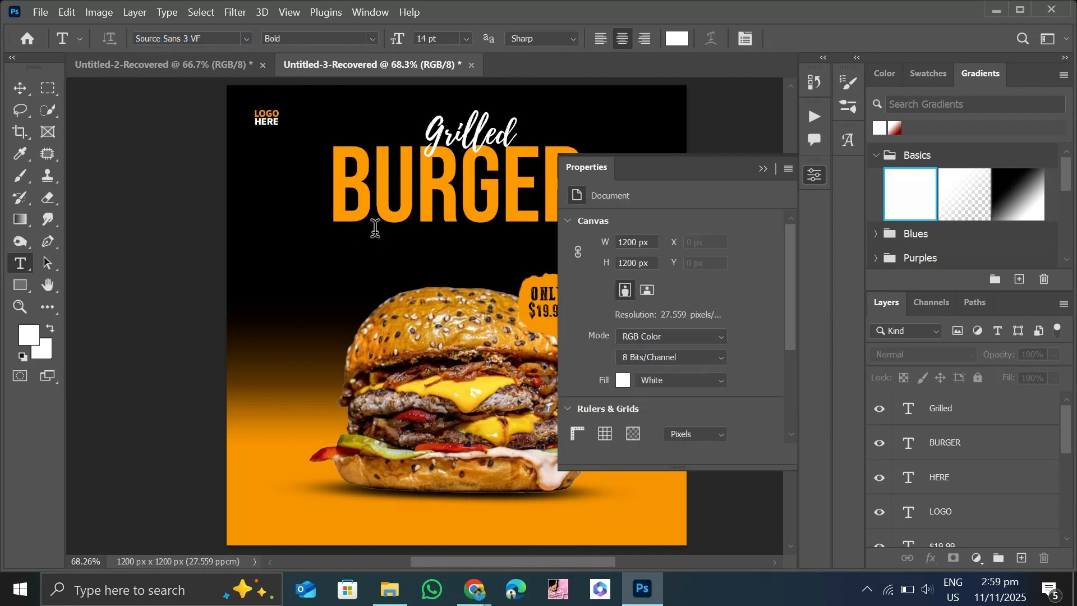
left_click(762, 171)
Draw a Bebas Neue Regular paragraph text box as wide as "BURGER" just beneath it, with Lorem ipsum placeholder text at 16 pt.
left_click_drag(335, 255, 585, 258)
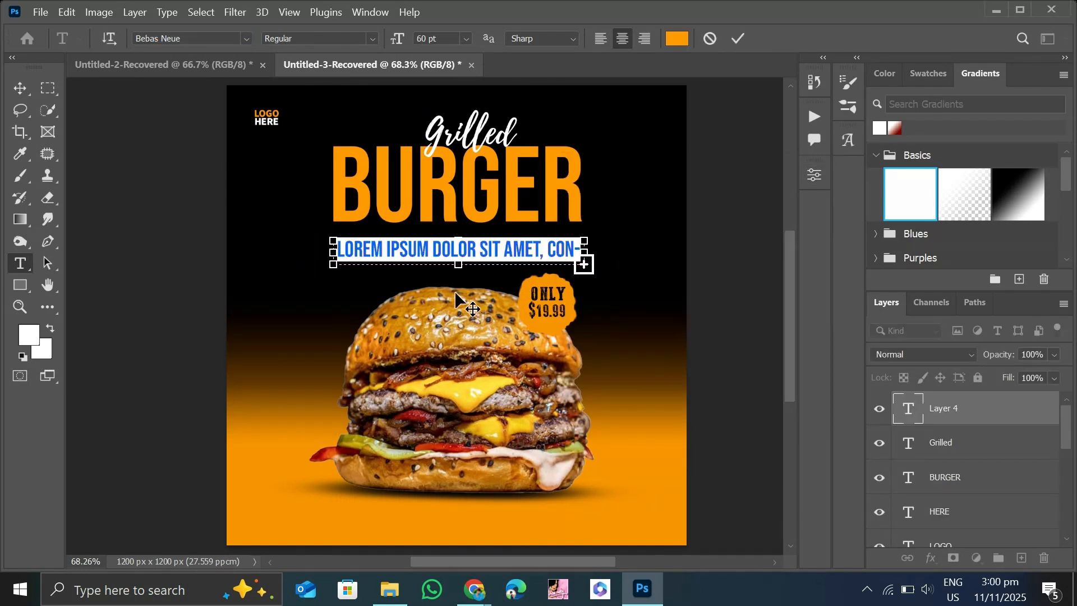
left_click(467, 39)
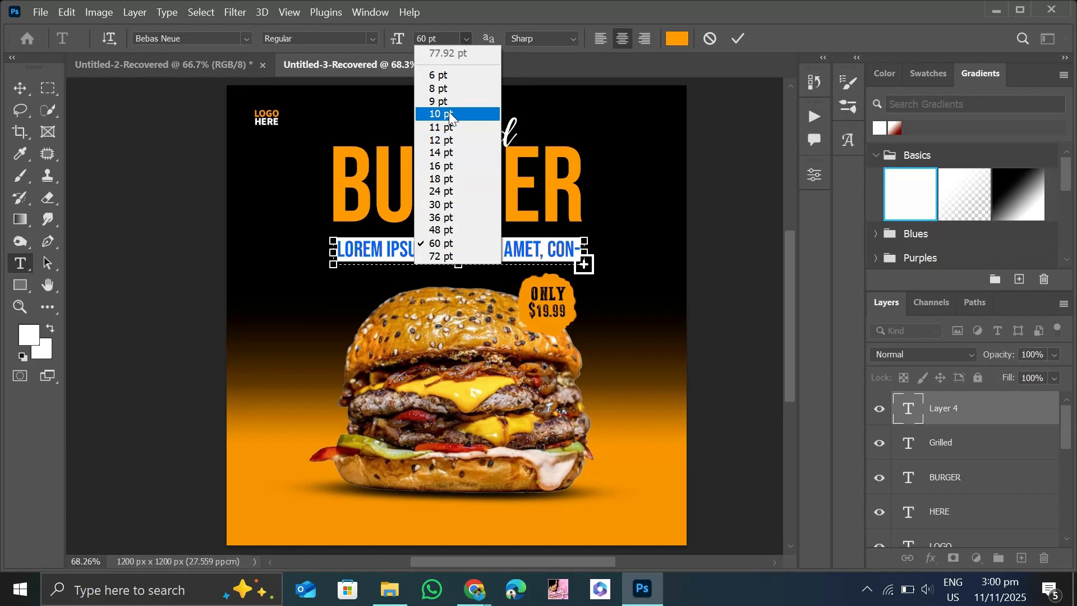
left_click(449, 112)
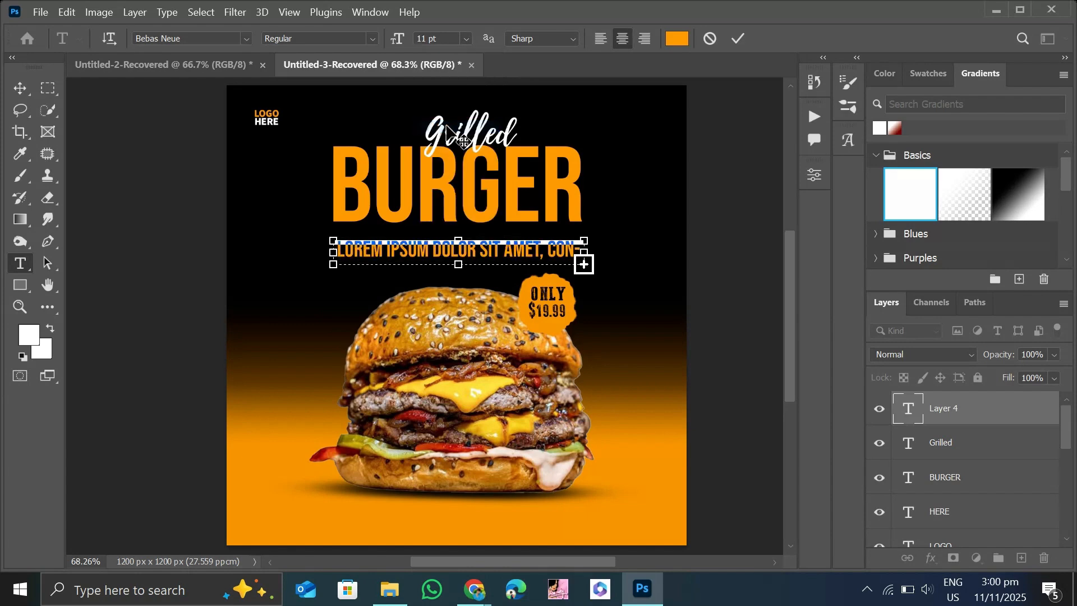
left_click(466, 38)
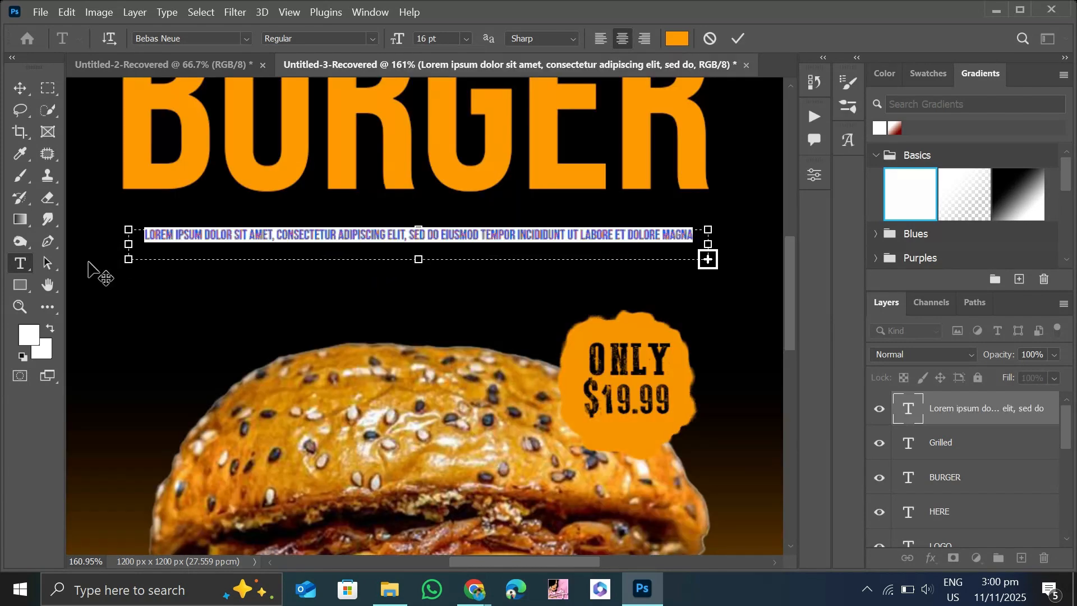
Recolour the Lorem ipsum line white (ffffff) and move it slightly closer to the "BURGER" heading.
left_click(24, 334)
left_click_drag(637, 193, 463, 74)
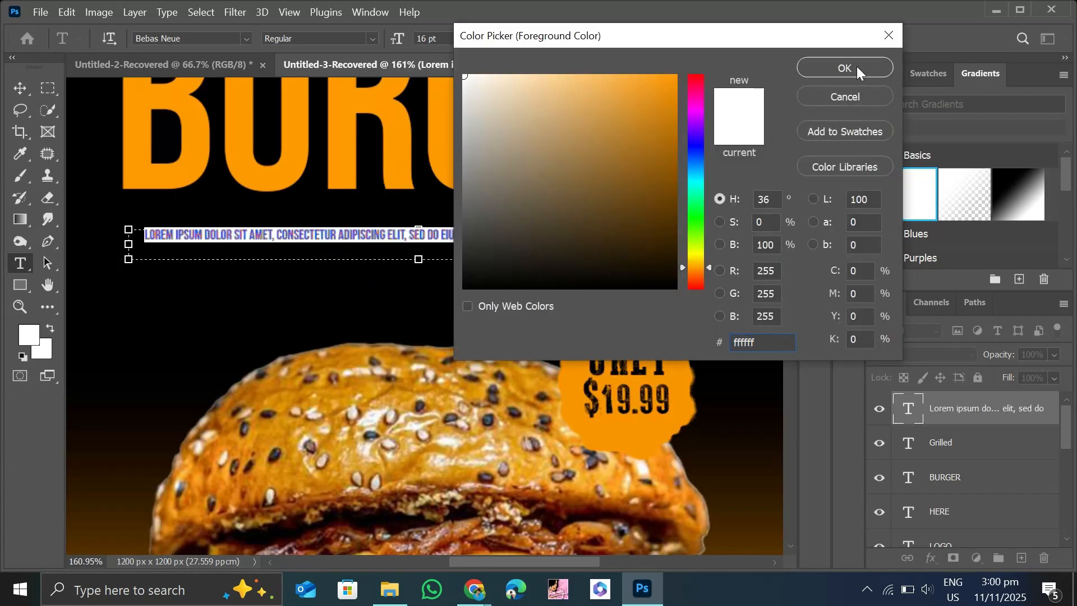
left_click(845, 68)
left_click(19, 88)
left_click_drag(311, 234, 311, 226)
Set the Lorem ipsum text to 18 pt and widen its text box a little beyond the width of "BURGER".
left_click(455, 240)
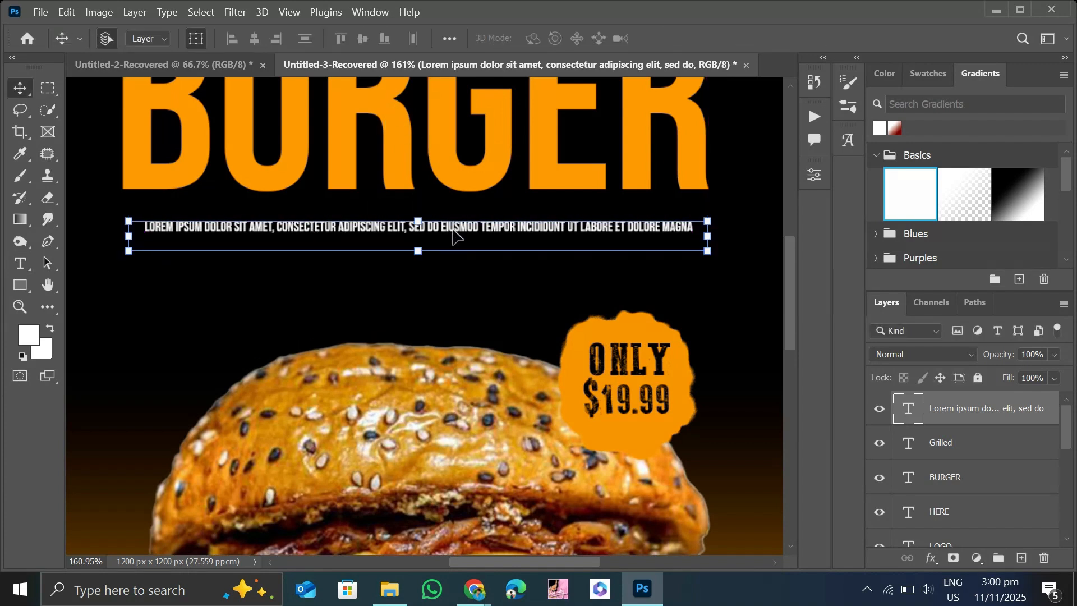
double_click(455, 235)
key("ctrl+a")
left_click(470, 44)
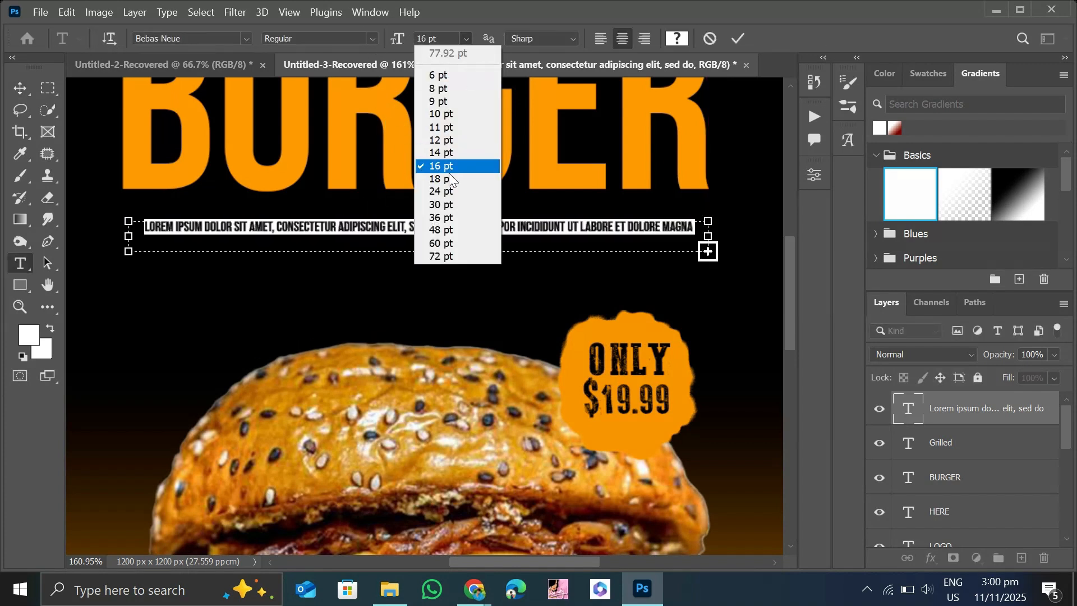
left_click(451, 181)
left_click(19, 88)
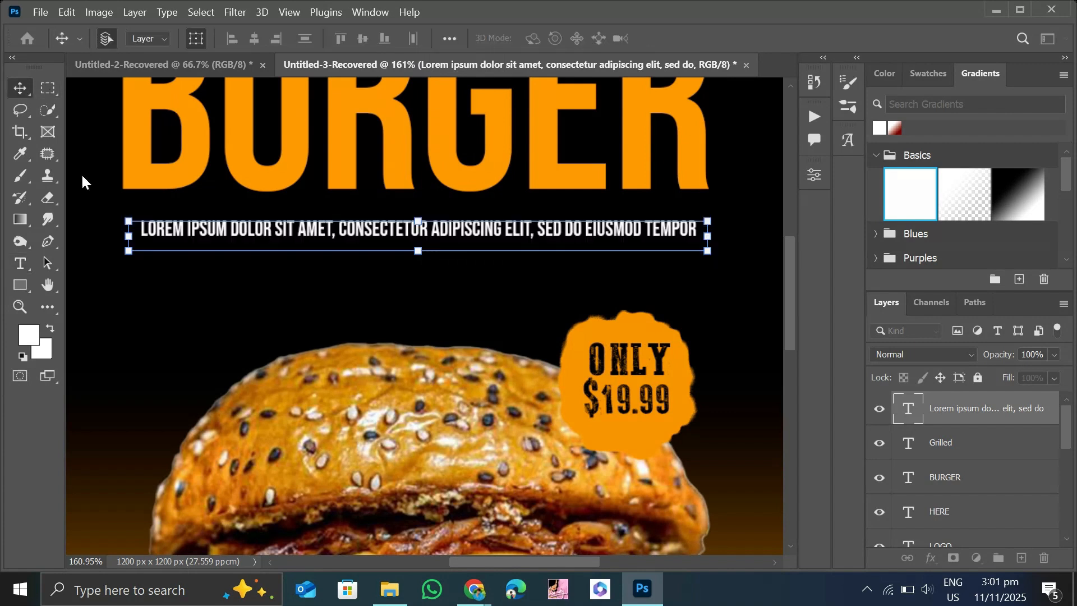
left_click_drag(129, 251, 109, 253)
key("Return")
left_click(121, 275)
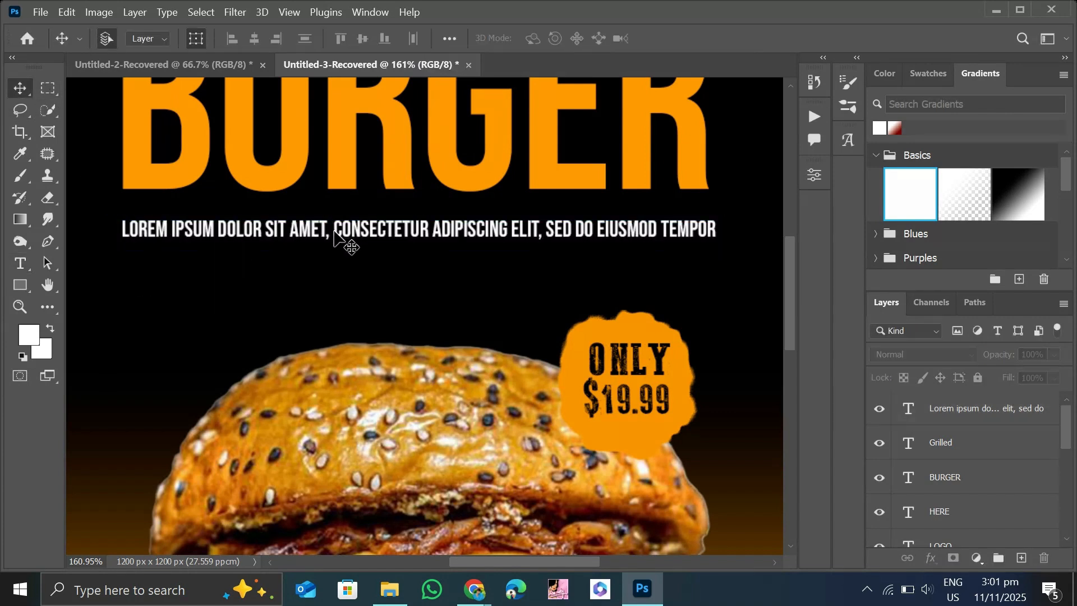
Duplicate the Lorem ipsum line directly beneath the first as a second, shorter centred line.
left_click_drag(333, 231, 339, 254)
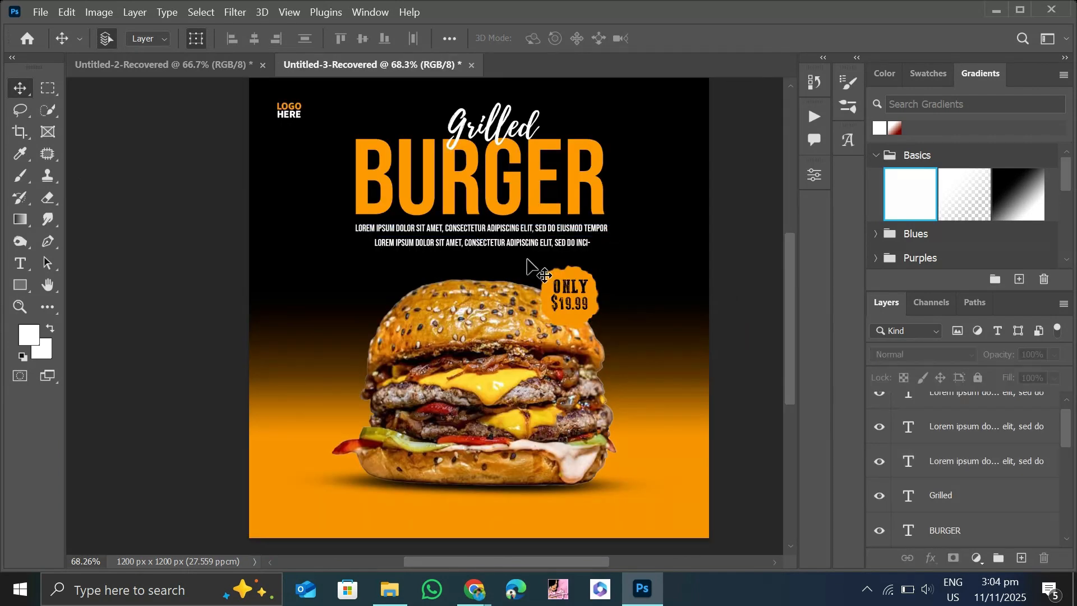
left_click_drag(533, 253, 534, 250)
left_click(161, 166)
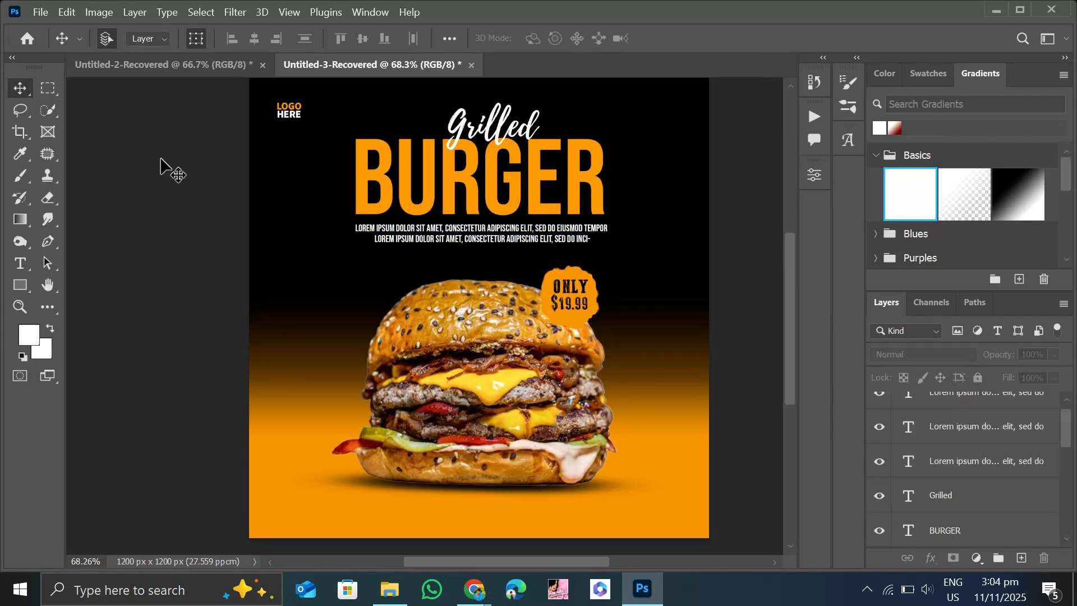
Duplicate the "HERE" text near the poster's left edge, turn it sideways and replace its wording with "Limited Time Offer".
left_click_drag(290, 114, 266, 289)
left_click(19, 263)
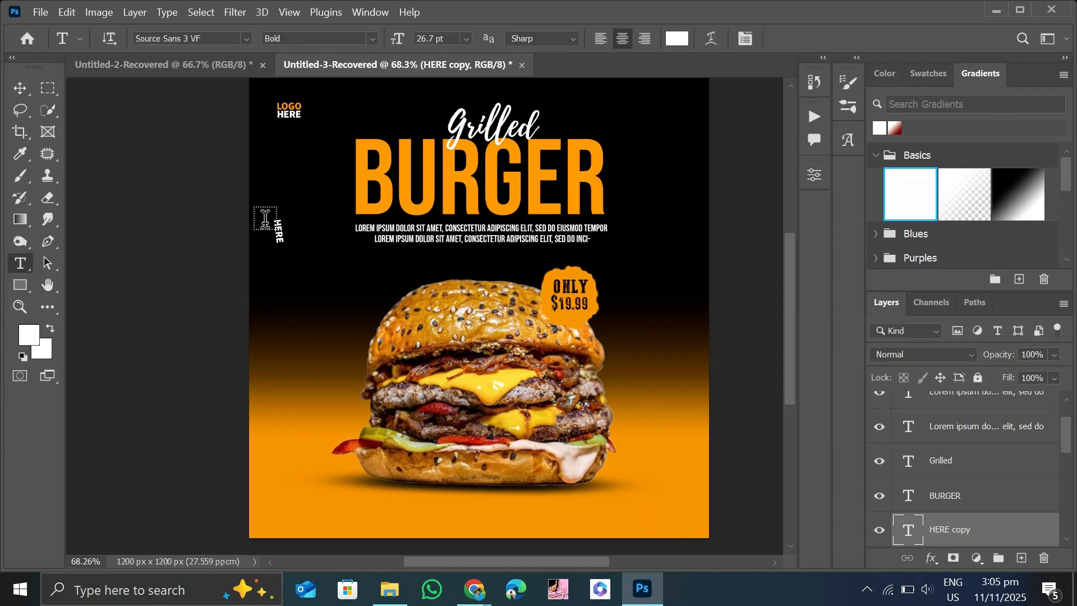
double_click(279, 230)
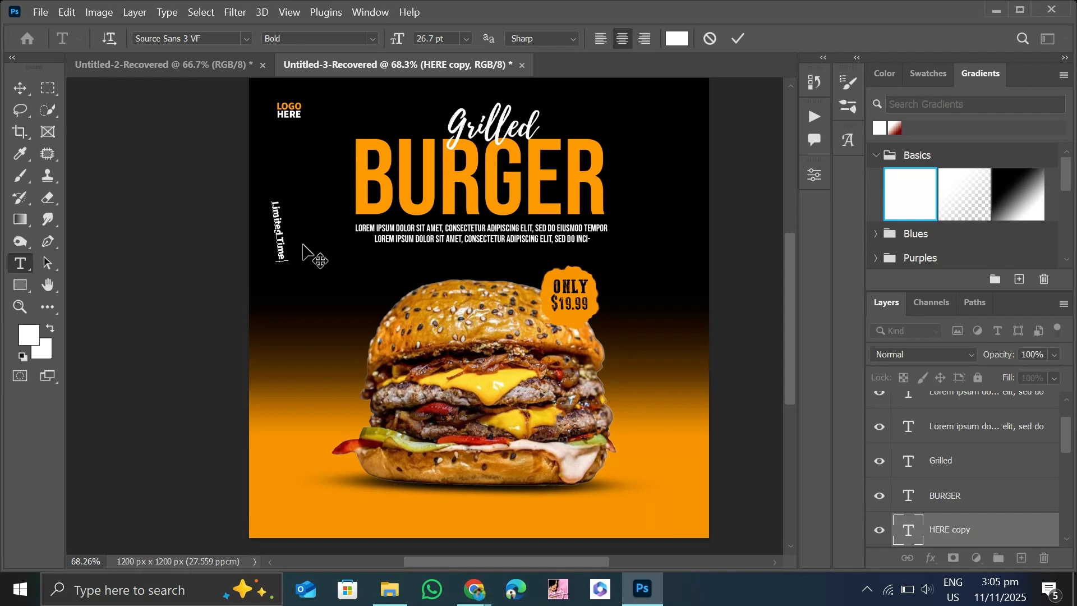
type("Limited Time Offer")
Straighten the "Limited Time Offer" text to exactly vertical and place it along the poster's left edge beside the heading.
left_click(21, 89)
left_click_drag(296, 285, 287, 293)
left_click(28, 92)
left_click(212, 220)
left_click_drag(275, 228, 257, 248)
left_click(214, 237)
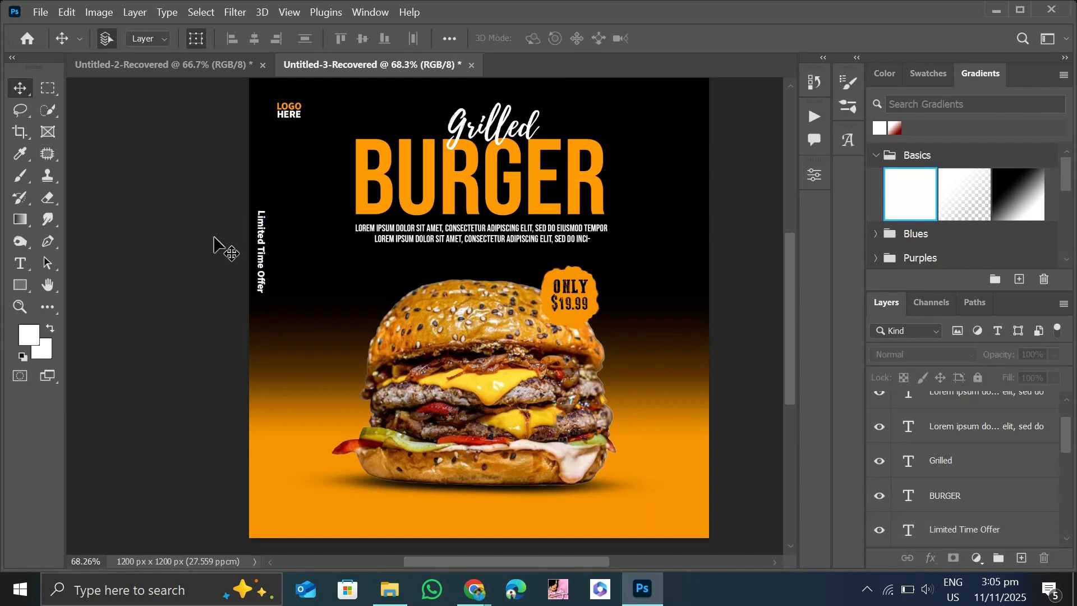
Place the orange facebook icon from the icon folder, scale it down and position it in the poster's upper-right corner.
key("alt+Tab")
left_click_drag(481, 167, 666, 179)
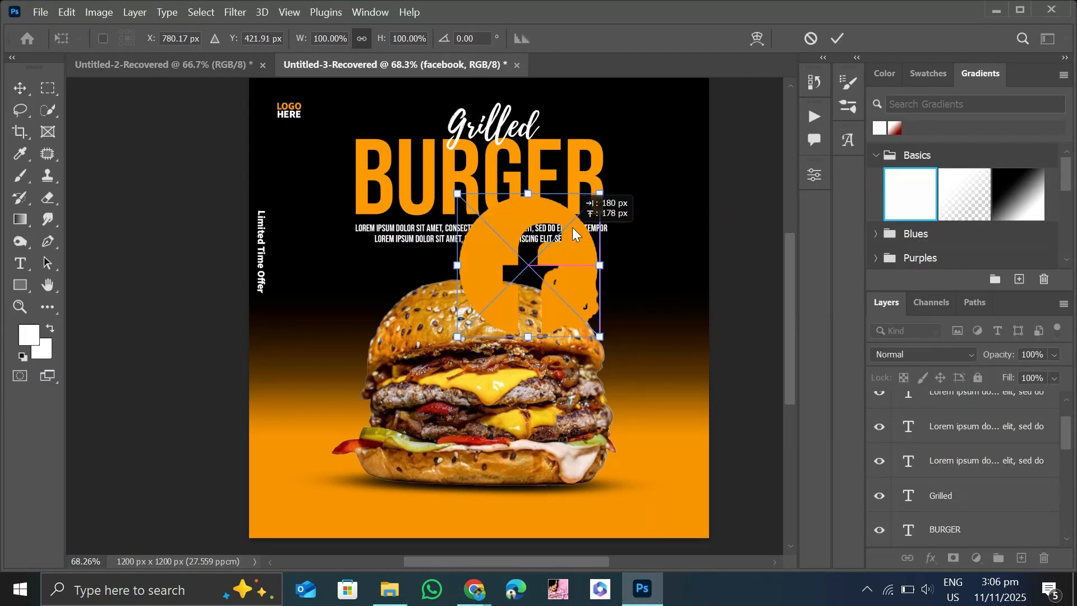
left_click_drag(722, 221, 686, 115)
left_click(19, 89)
left_click(626, 92)
left_click(718, 123)
left_click(683, 114)
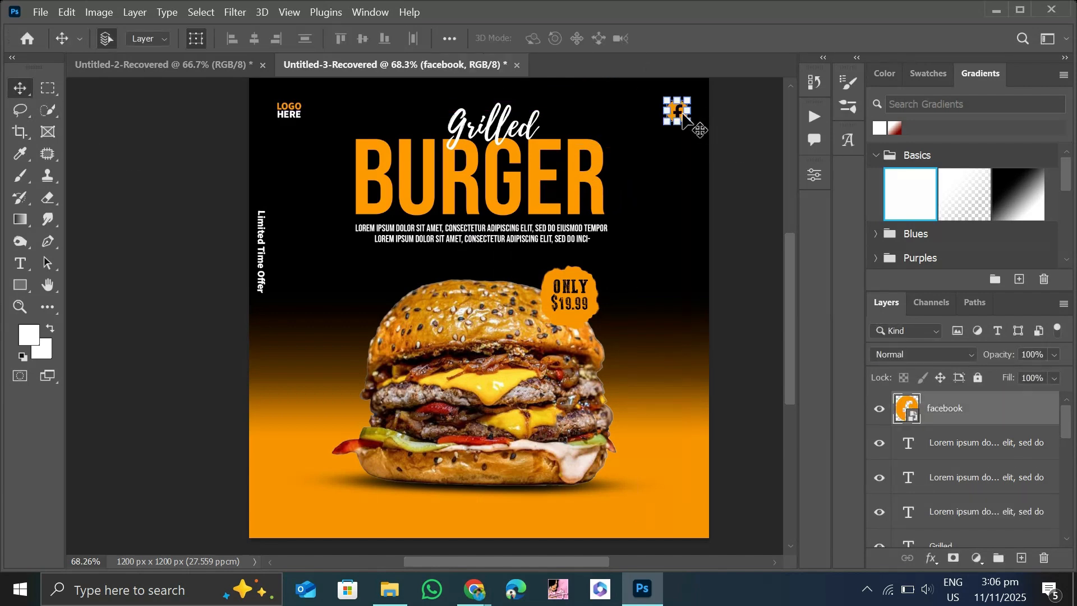
left_click(722, 139)
Place the orange "instagram (1)" icon, scale it to about 16.5% and position it directly below the Facebook icon.
left_click(390, 589)
left_click_drag(649, 169, 692, 202)
left_click_drag(550, 378, 679, 141)
key("Return")
left_click(671, 178)
left_click_drag(685, 157, 683, 158)
key("ctrl+z")
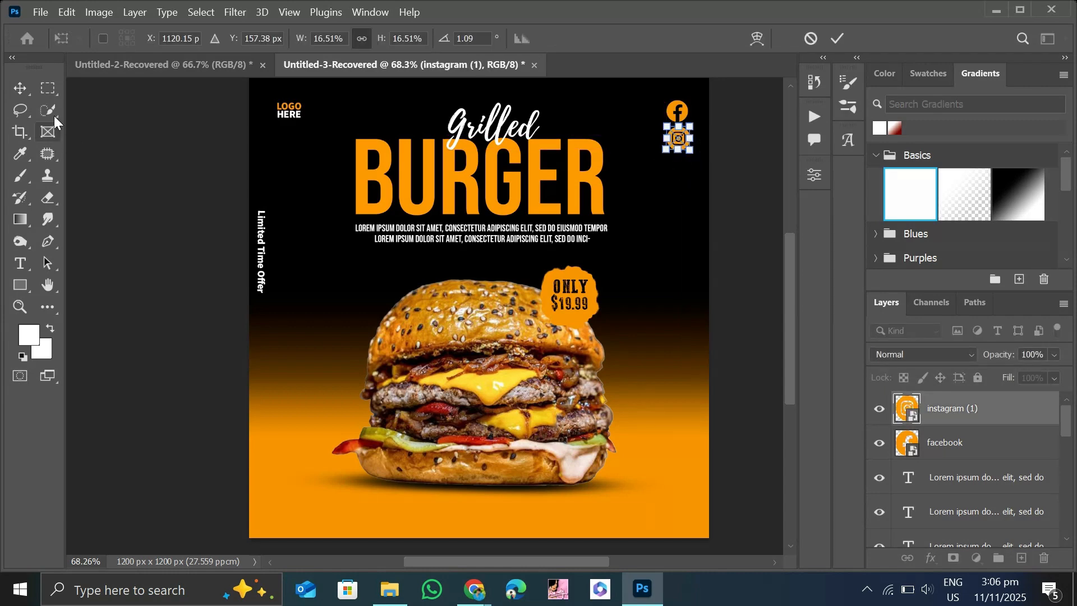
left_click(20, 88)
left_click(667, 204)
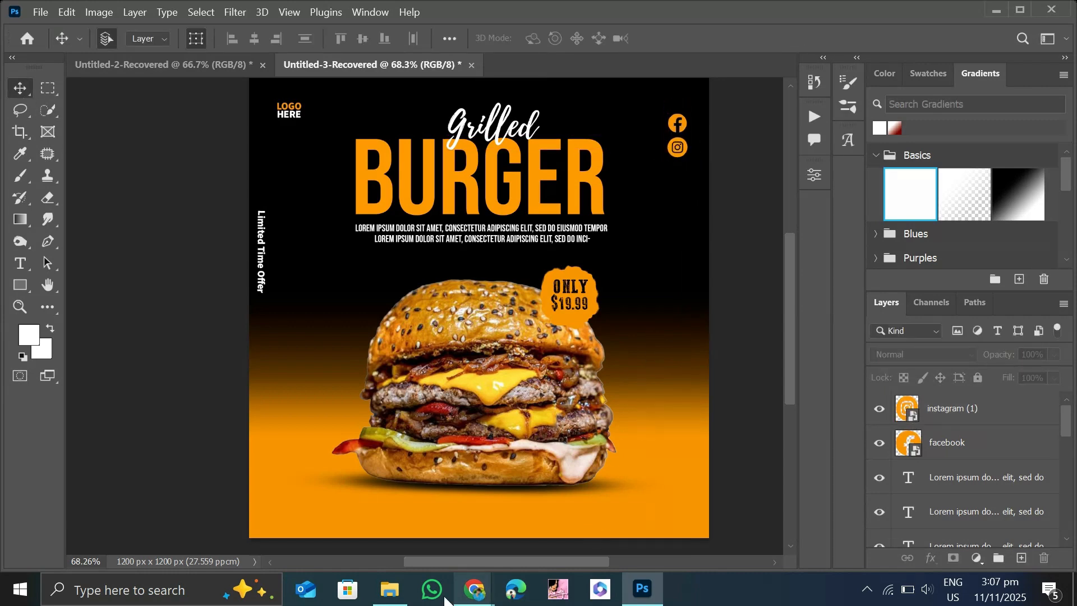
Place the orange whatsapp icon, scale it to about 15.7% and position it below the Instagram icon.
left_click(390, 589)
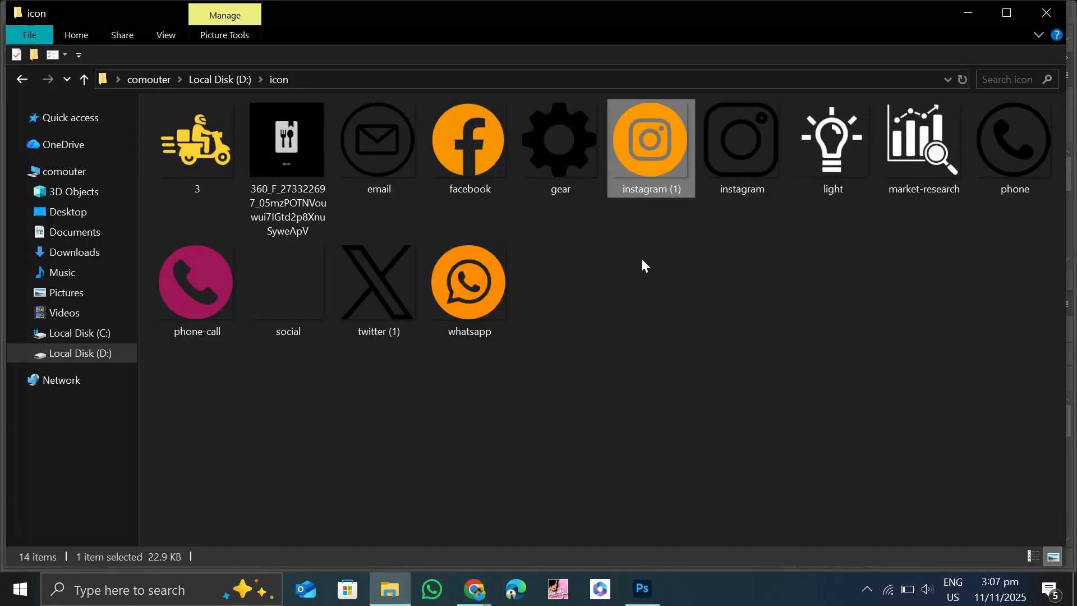
left_click_drag(469, 280, 674, 181)
left_click_drag(550, 378, 689, 188)
left_click(9, 90)
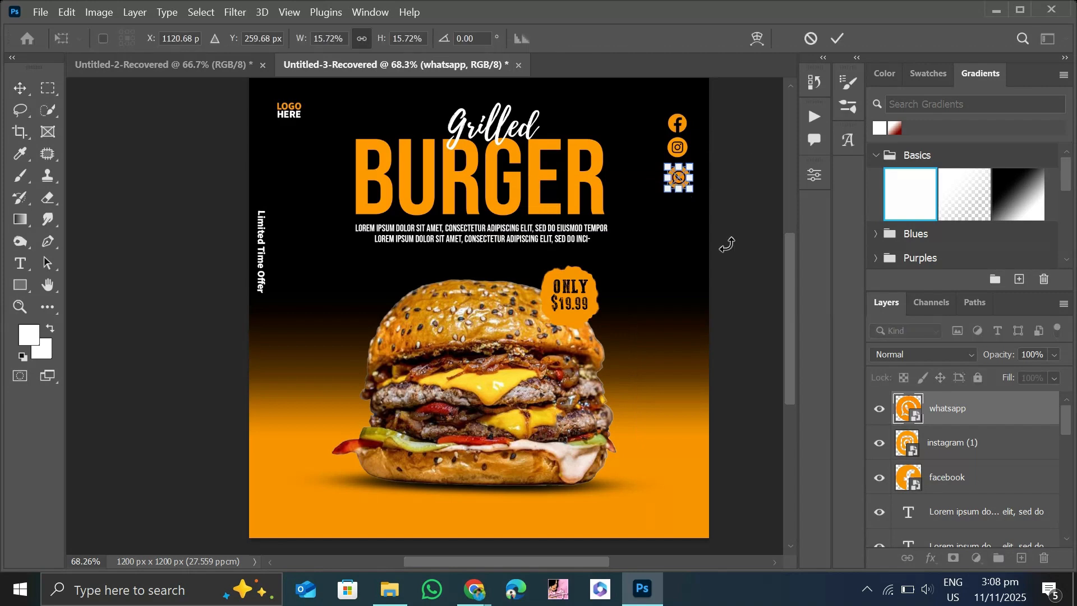
key("Return")
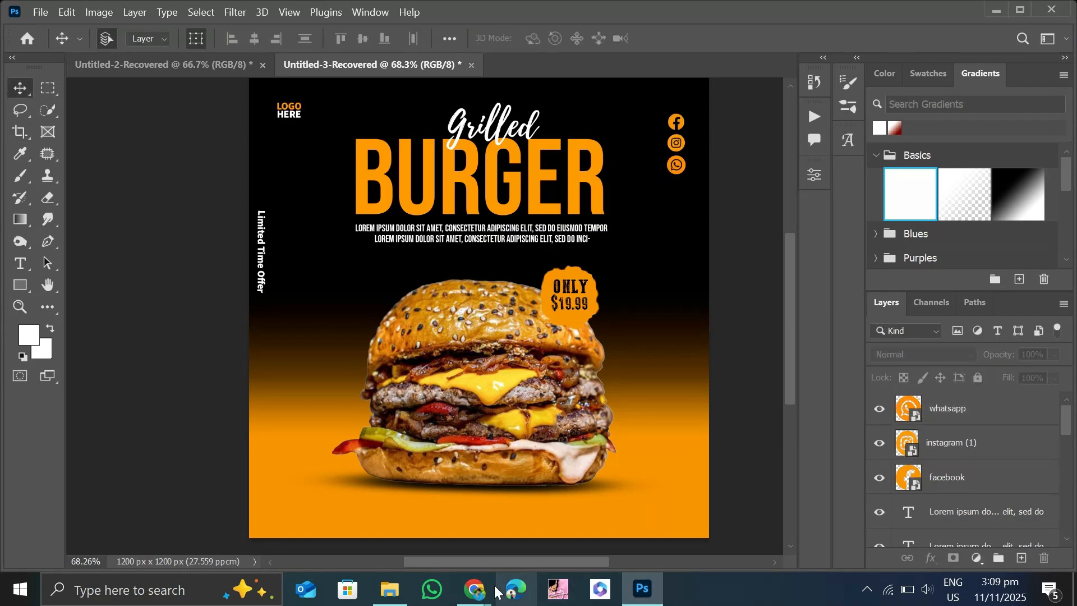
Place the black phone icon from the icon folder, scaled down, in the poster's lower-left corner.
left_click(390, 589)
left_click_drag(1009, 134, 307, 499)
left_click_drag(337, 520, 283, 513)
left_click(14, 82)
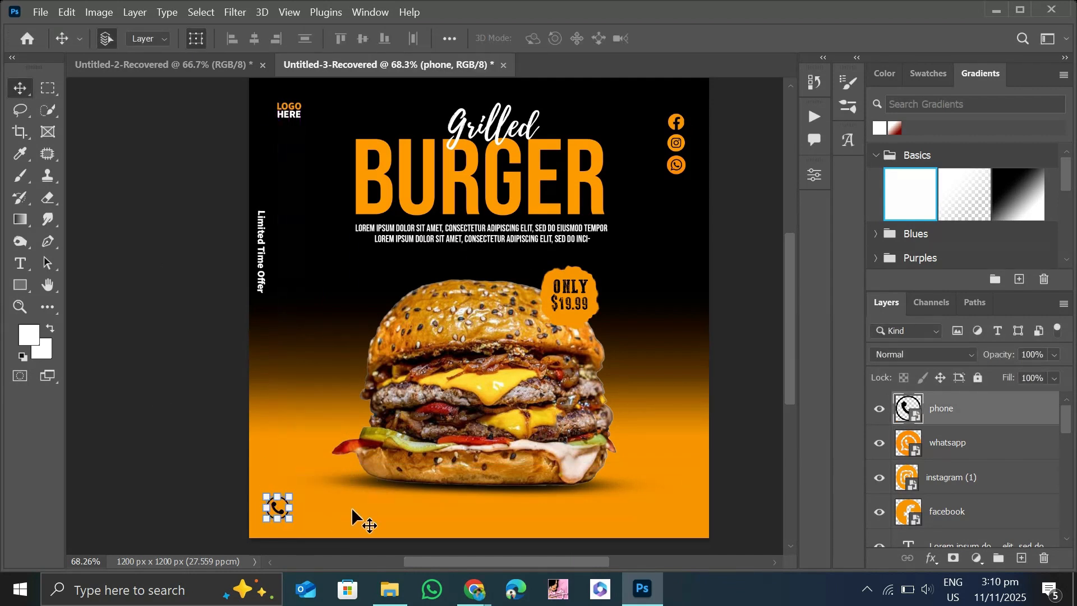
left_click(171, 375)
Set up horizontal type in black Source Sans 3 VF Semibold for the poster's contact text.
left_click(28, 261)
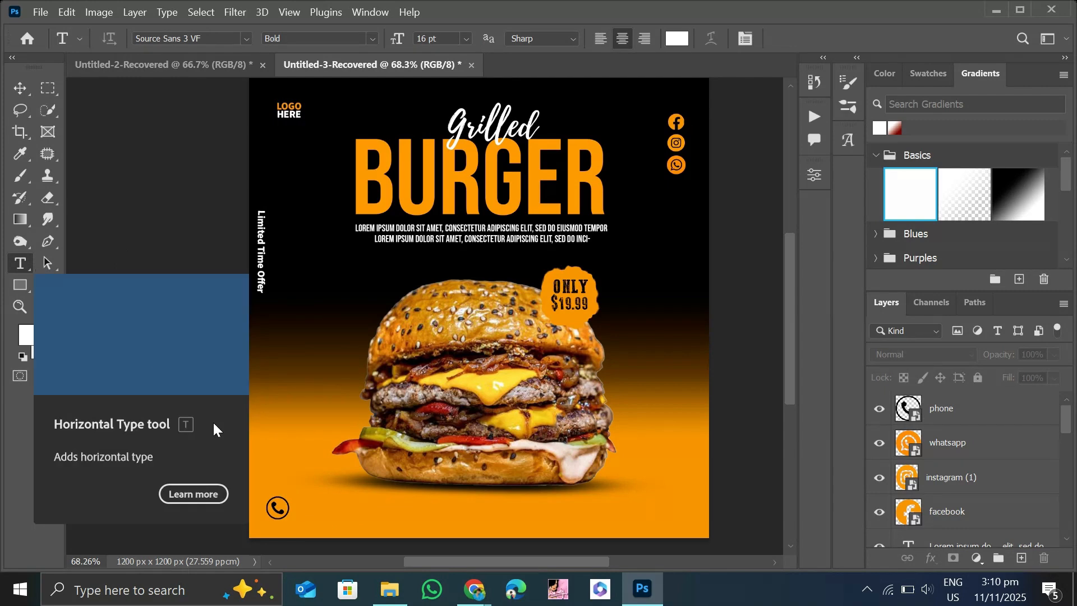
left_click(31, 337)
left_click(528, 288)
key("Return")
left_click(247, 39)
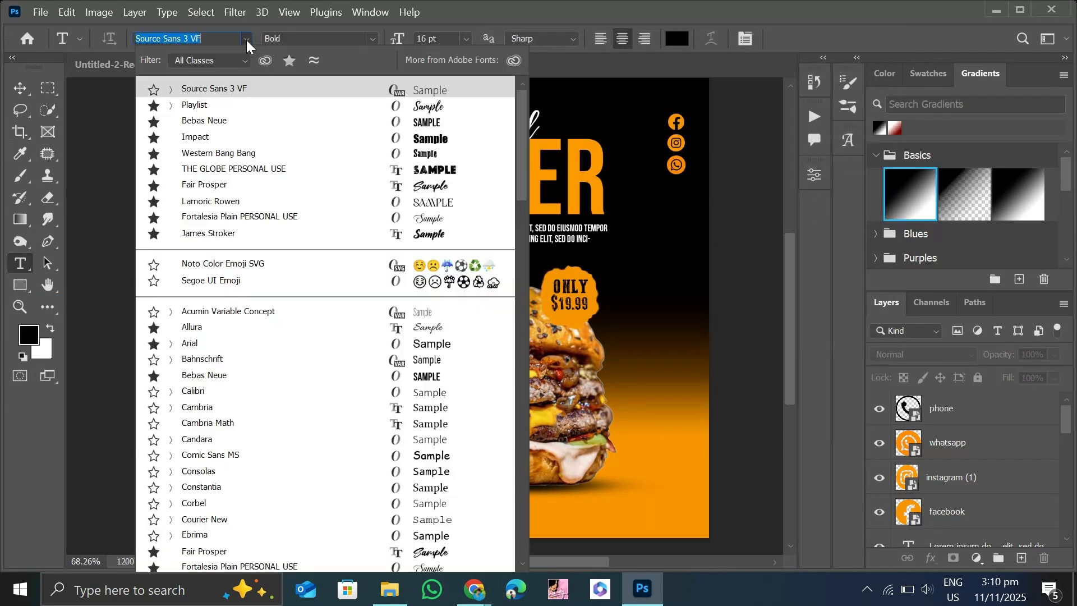
left_click(171, 90)
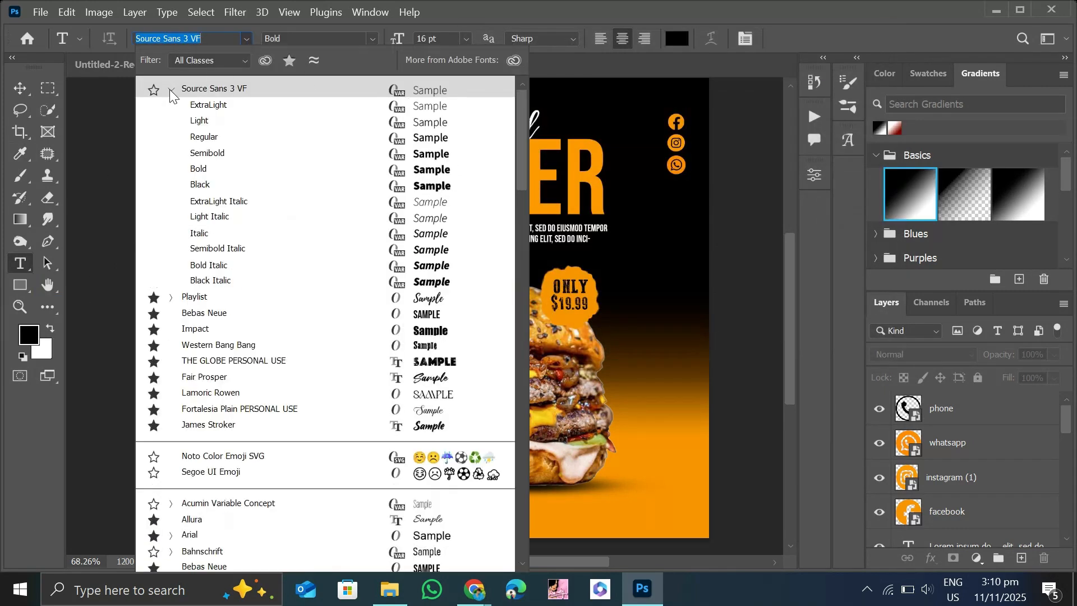
left_click(315, 150)
Add the text "For Delivery" at 18 pt beside the phone icon.
left_click(466, 39)
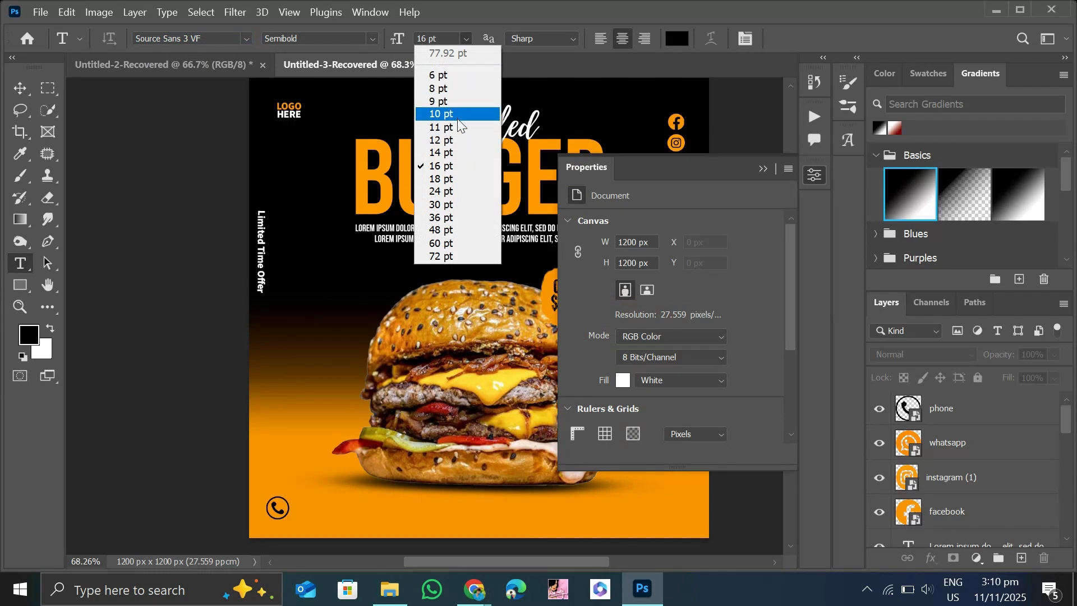
left_click(449, 114)
left_click(765, 168)
left_click(298, 516)
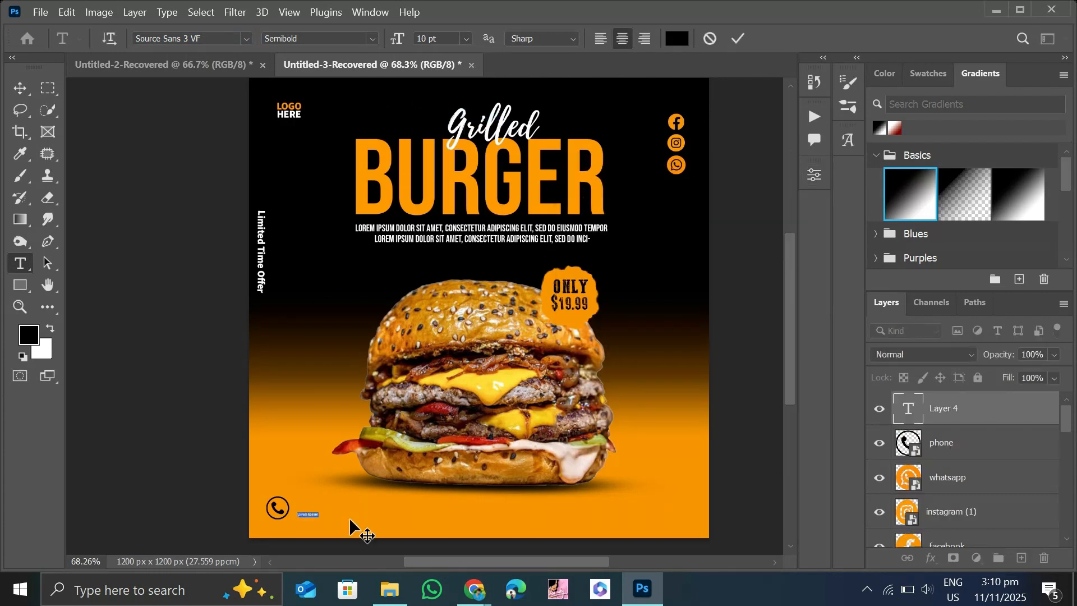
left_click(466, 39)
left_click(462, 155)
left_click(466, 38)
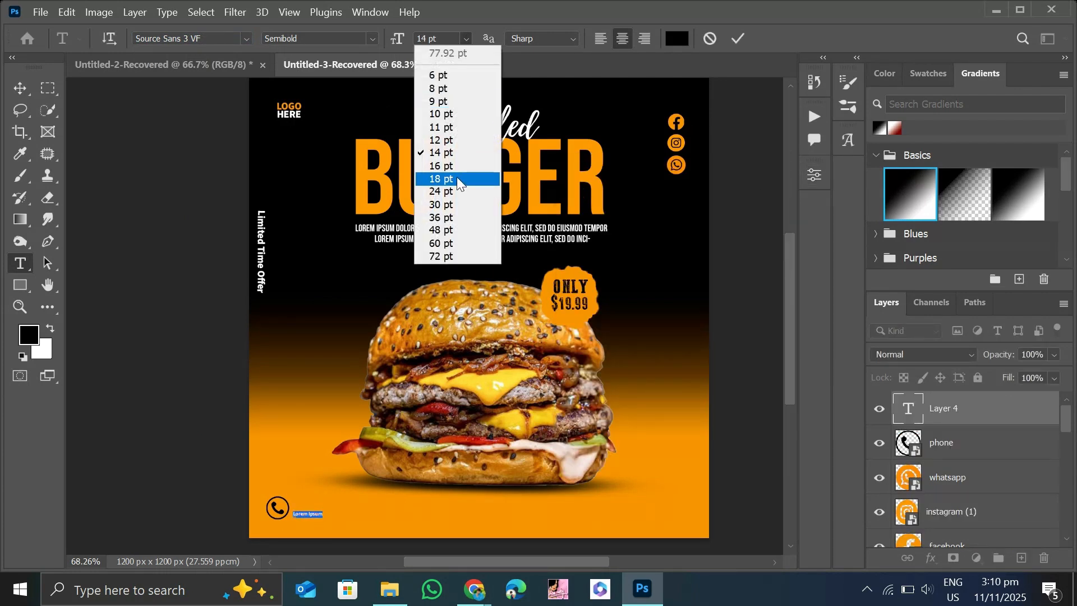
left_click(457, 177)
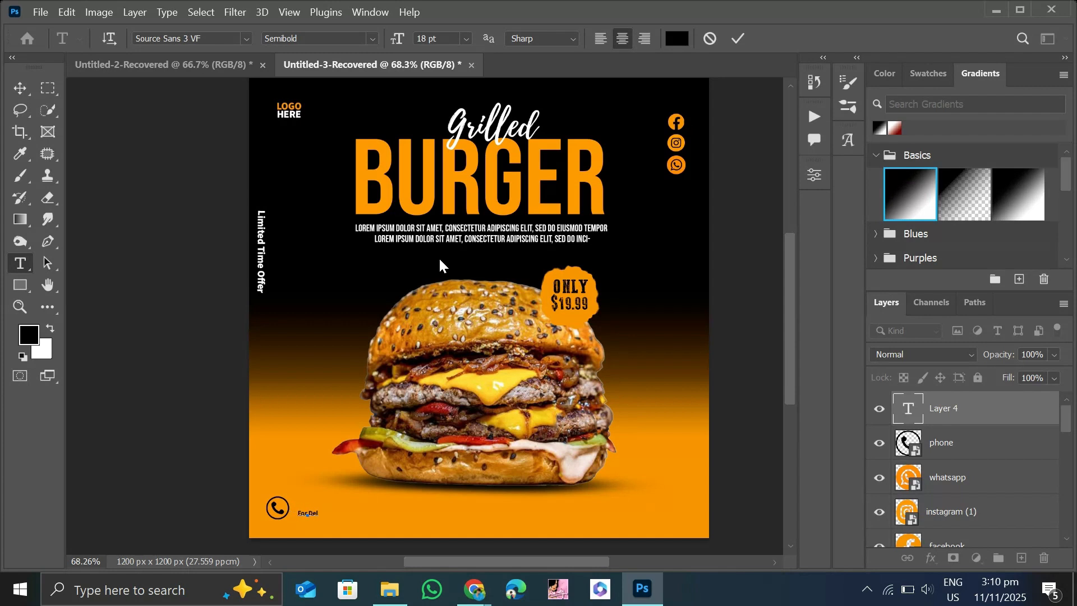
Enlarge the "For Delivery" text to about 24.84 pt and move it up level with the upper half of the phone icon.
left_click(28, 95)
left_click_drag(329, 520, 345, 531)
left_click(26, 90)
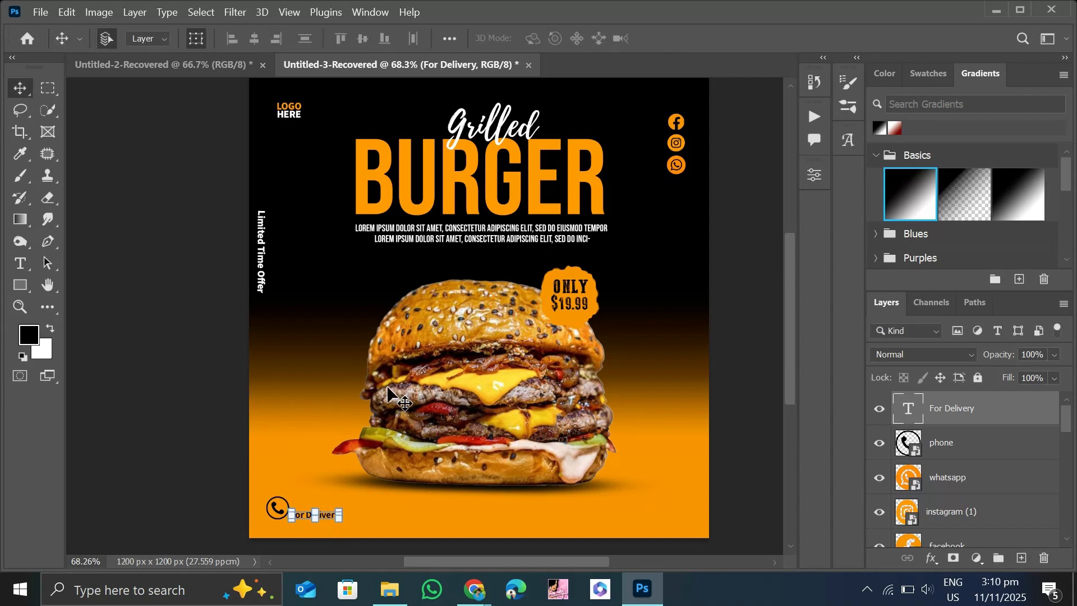
key("Up")
key("Up")
key("Up")
key("Up")
key("Up")
key("Up")
key("Up")
key("Up")
key("Up")
key("Up")
key("Up")
key("Up")
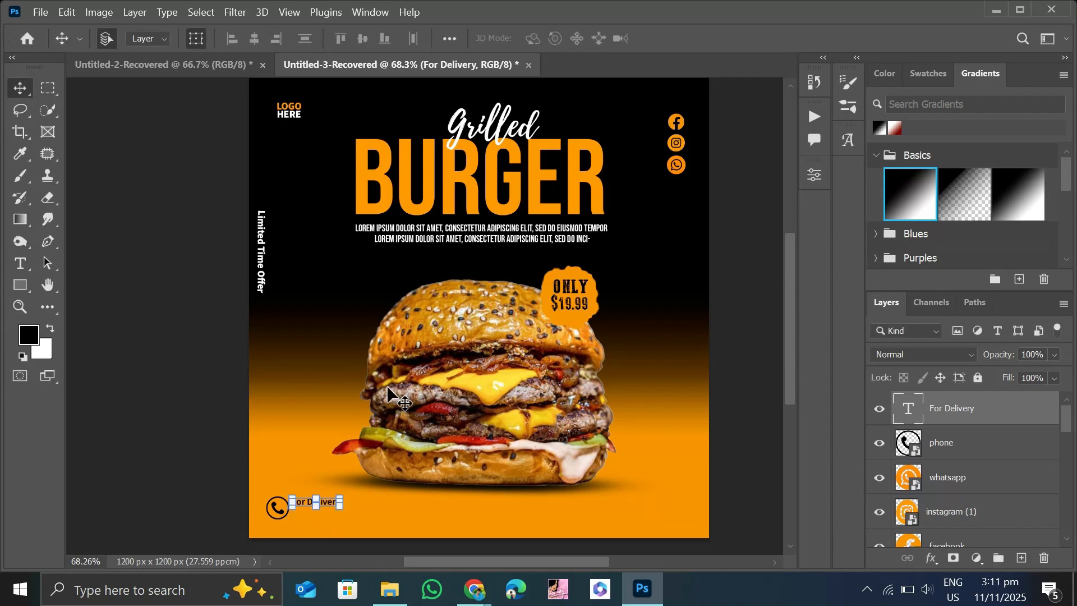
left_click(87, 343)
Duplicate the "For Delivery" text directly below itself and replace the copy's wording with the contact phone number.
left_click_drag(324, 501, 328, 514)
key("Left")
key("Left")
left_click(357, 482)
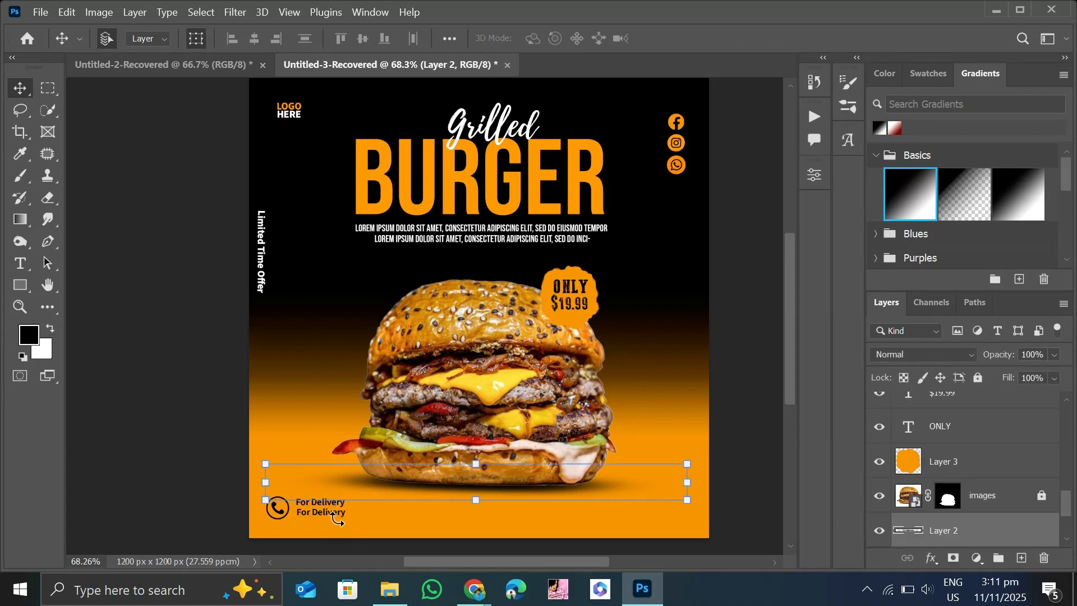
double_click(337, 512)
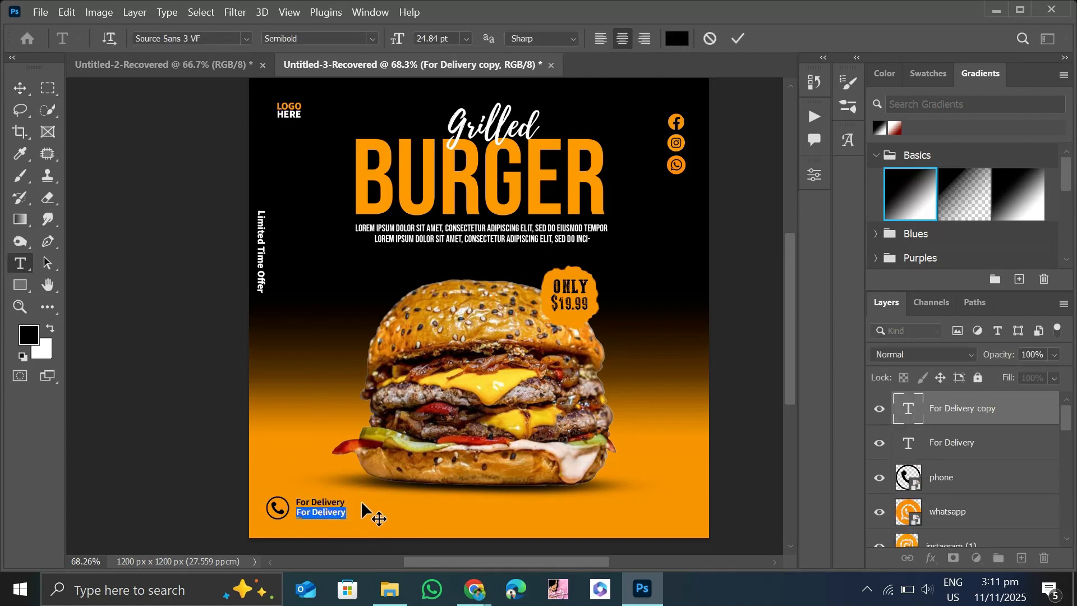
type("+00 123 456 789")
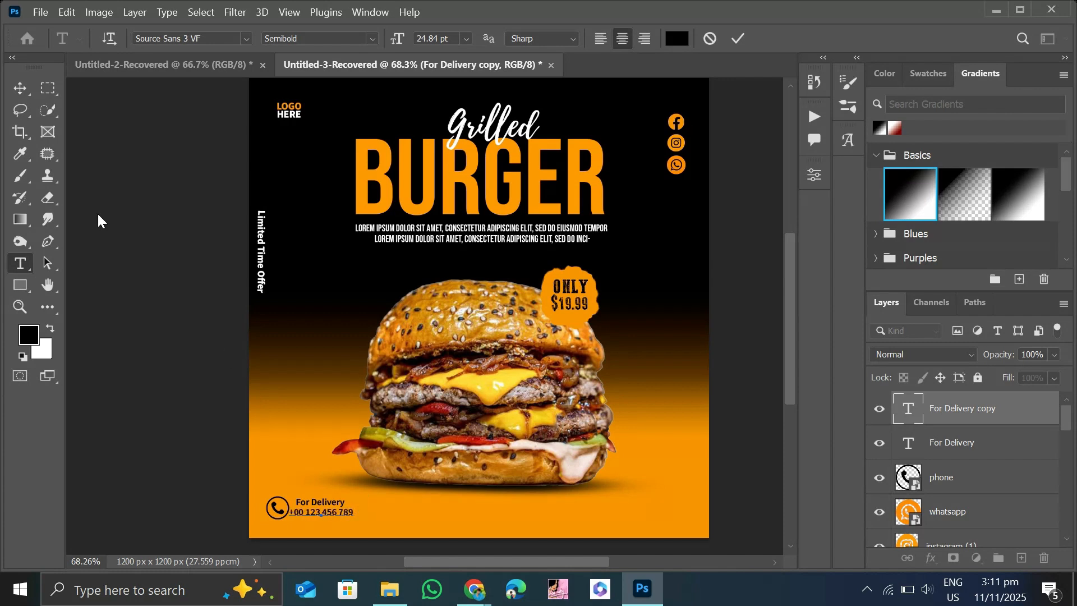
left_click(21, 87)
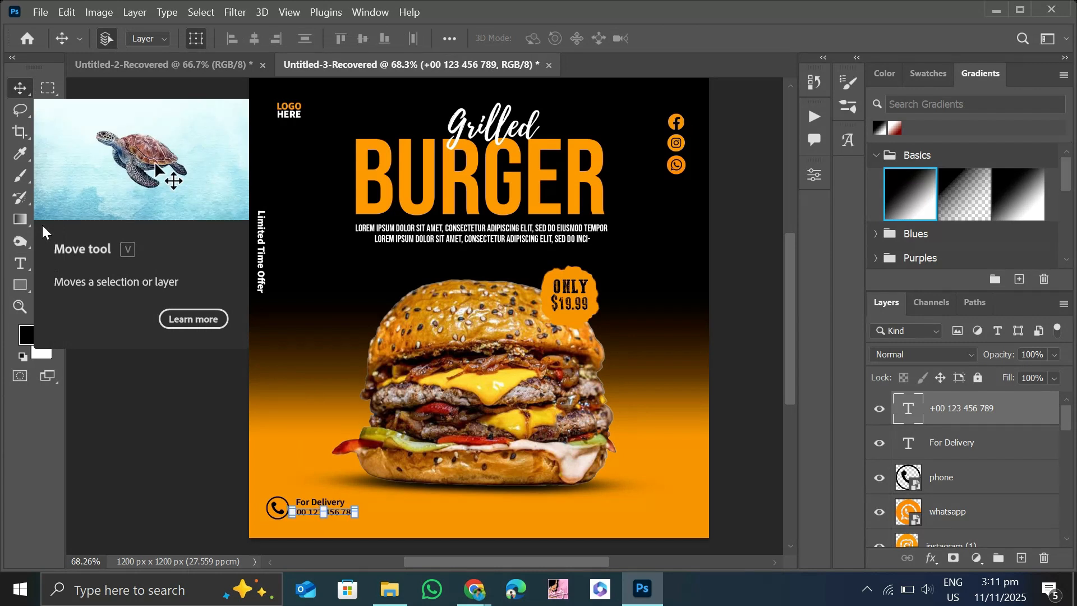
left_click(132, 369)
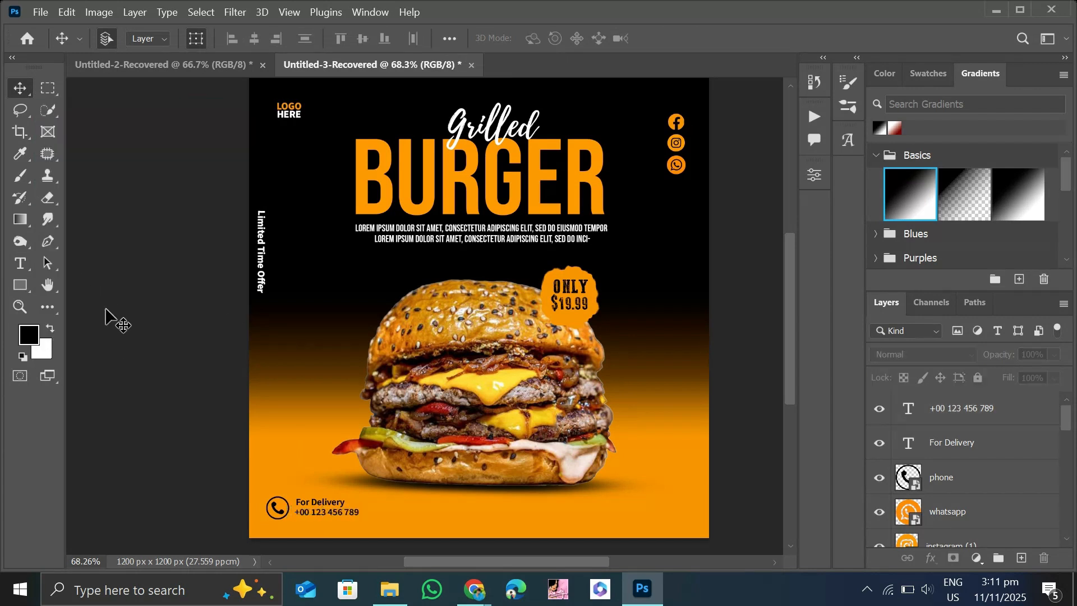
Draw a black rectangle about 298 × 72 px below the burger and round its corners to 26 px.
left_click(20, 285)
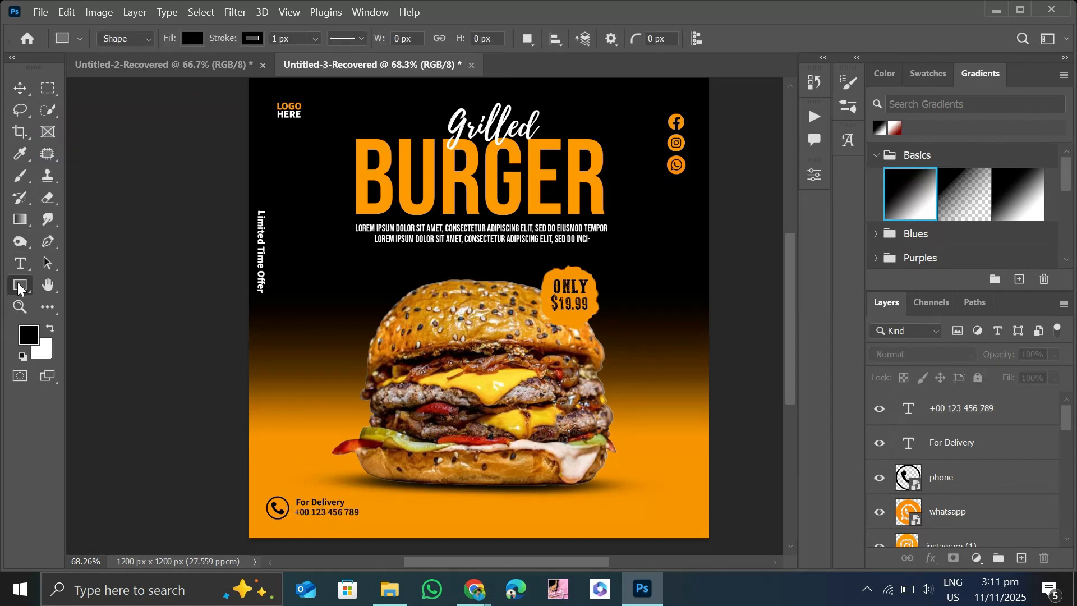
right_click(20, 285)
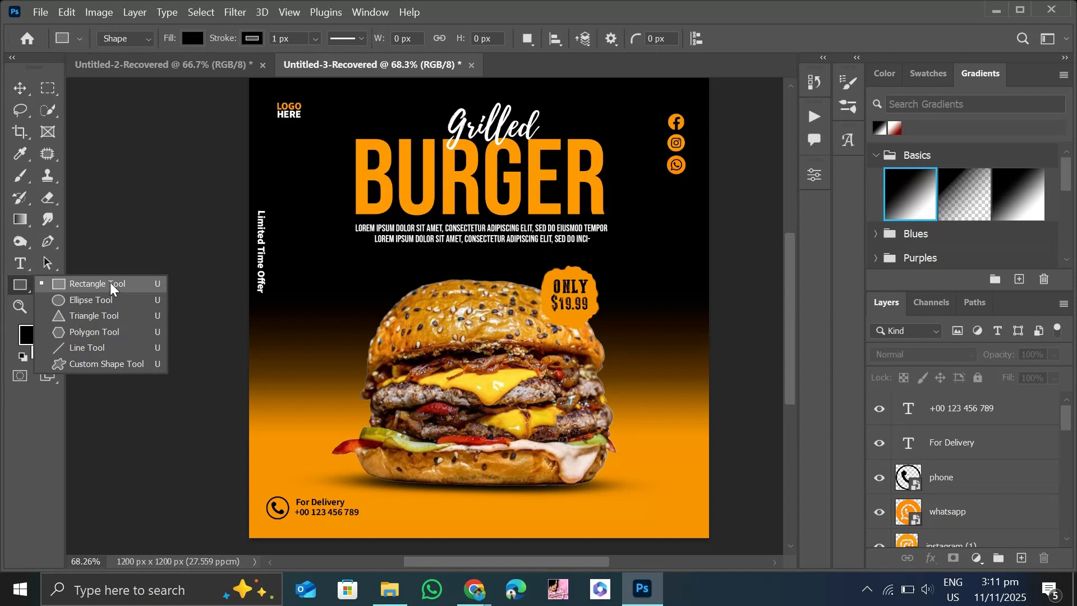
left_click(111, 287)
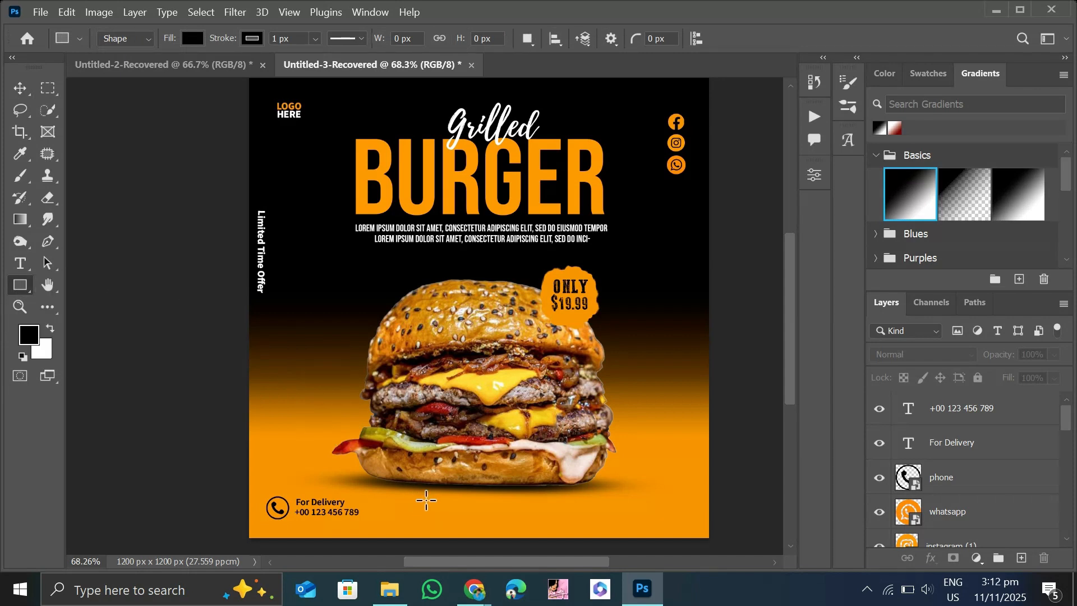
left_click_drag(426, 495, 539, 522)
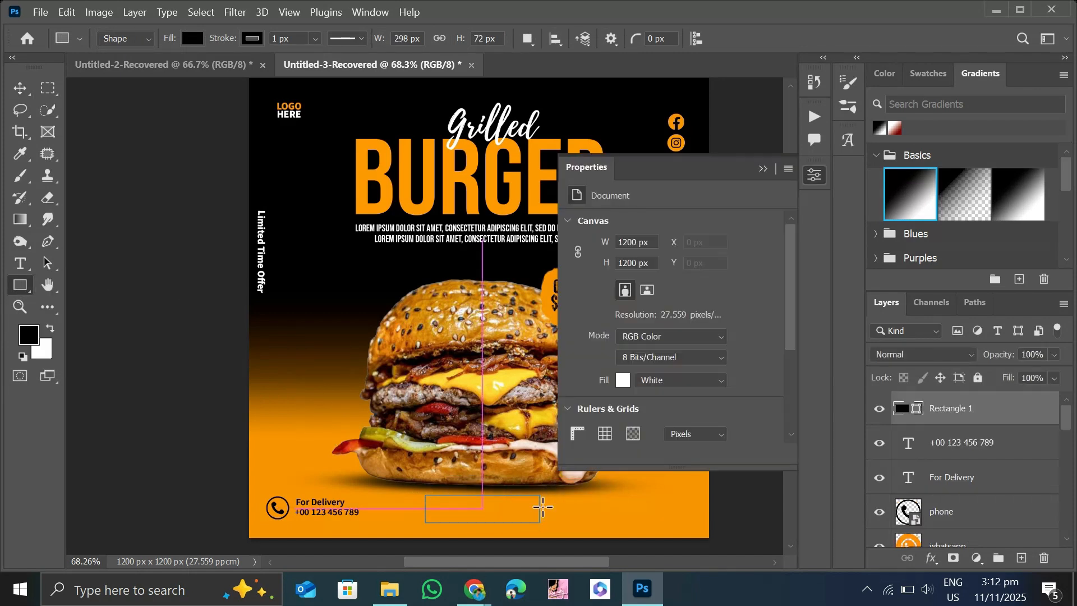
scroll(701, 406, "down", 3)
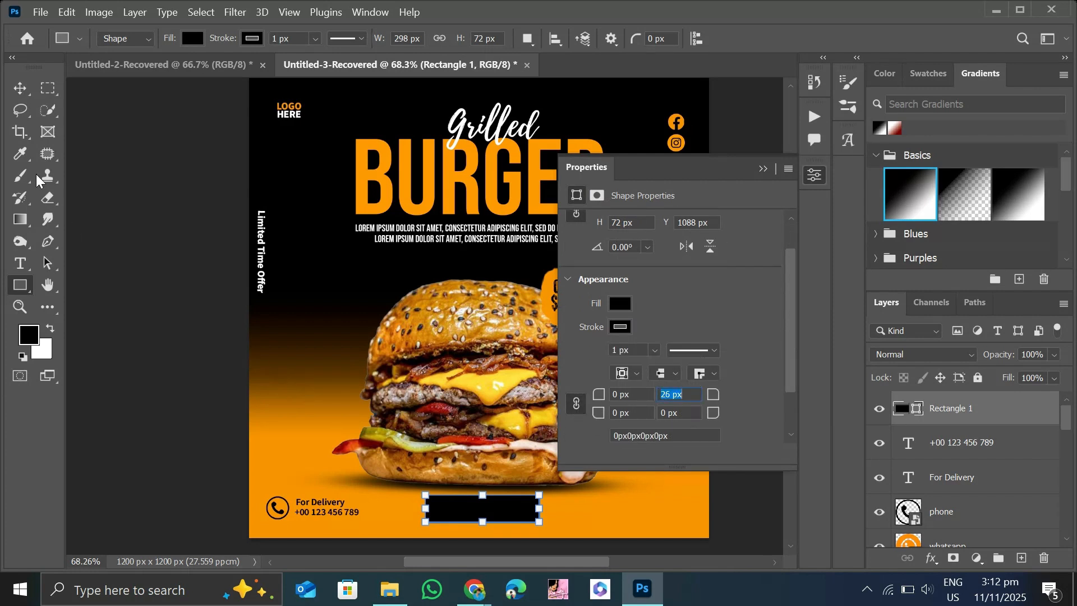
left_click(21, 90)
left_click(95, 215)
left_click(764, 168)
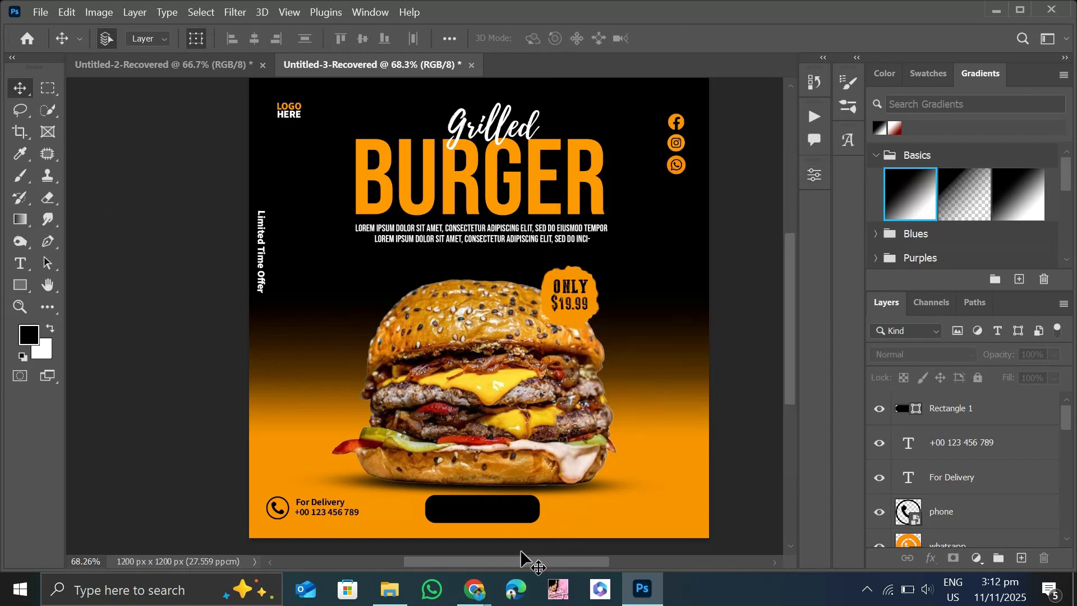
Give the rounded black rectangle a white 4 px stroke.
left_click(482, 510)
left_click(814, 175)
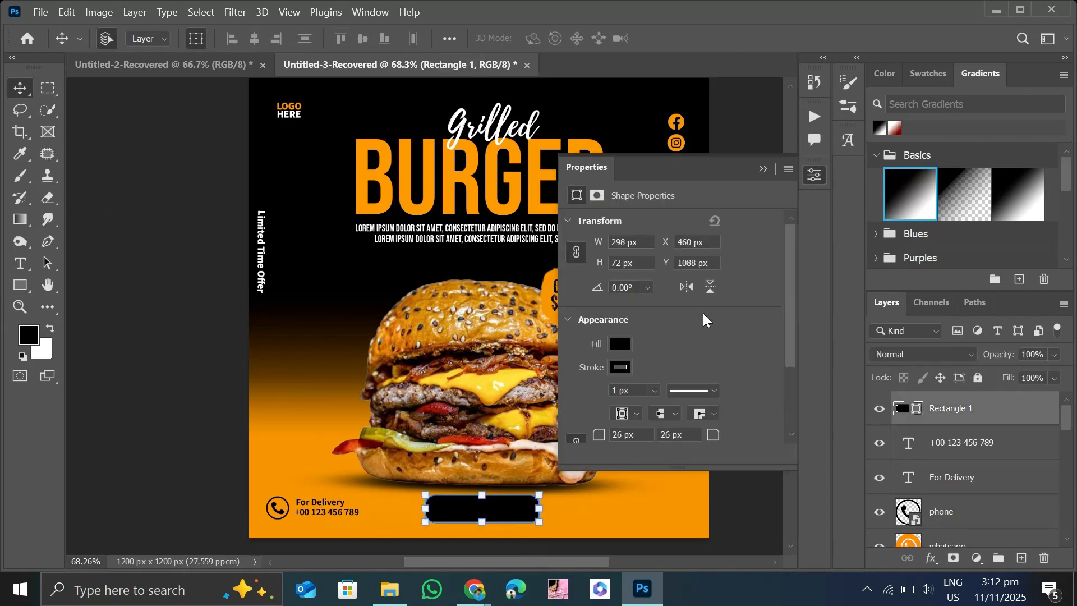
left_click(140, 177)
left_click(481, 512)
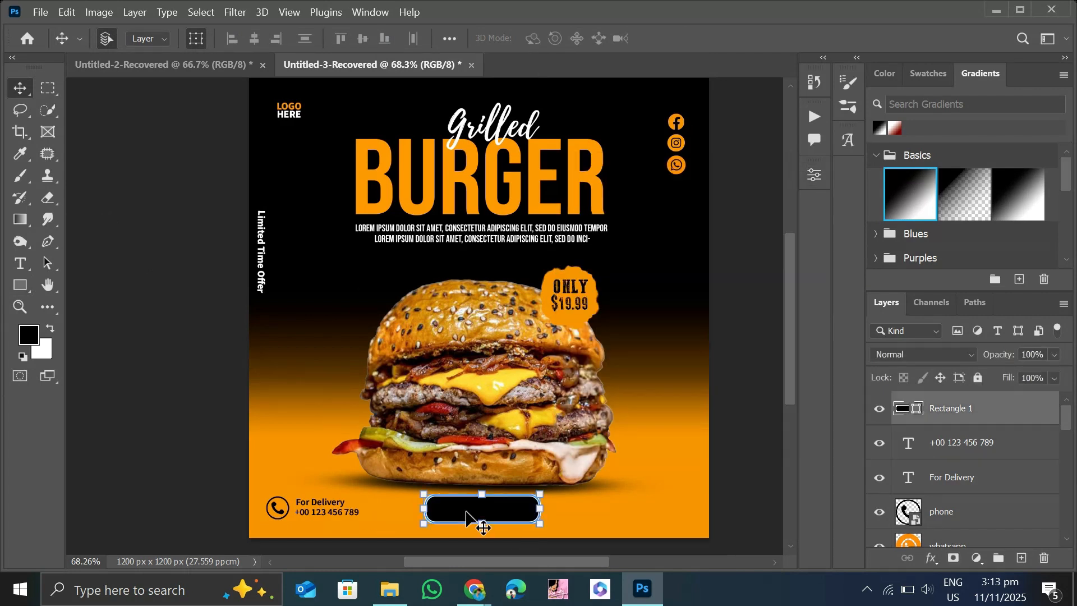
left_click(815, 175)
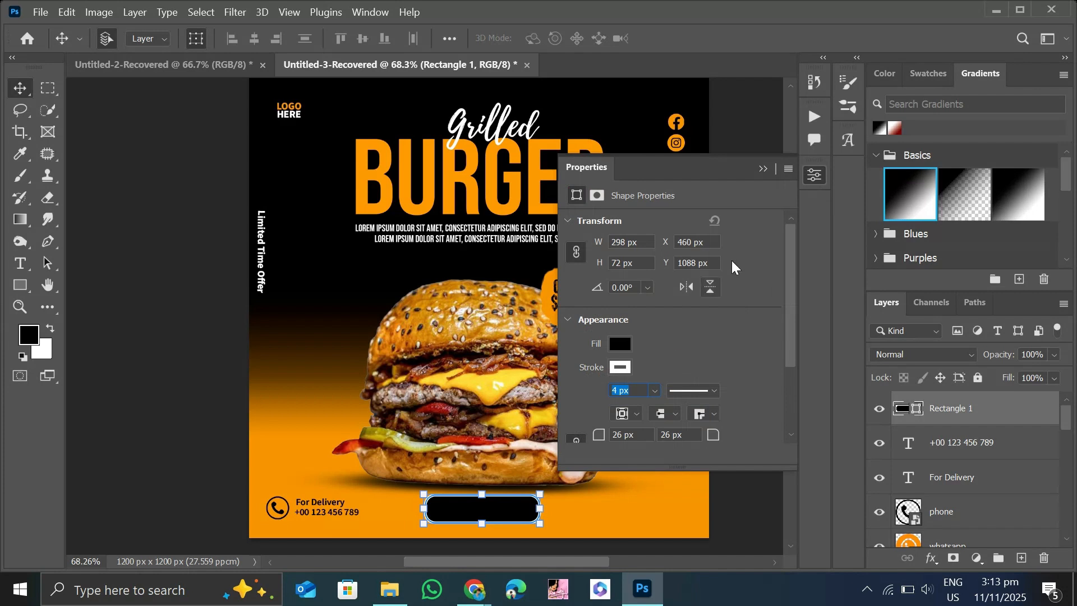
left_click(764, 168)
left_click(715, 416)
Add the white text "ORDER NOW" in Source Sans 3 VF Semibold at 18 pt on the black rounded rectangle.
key("t")
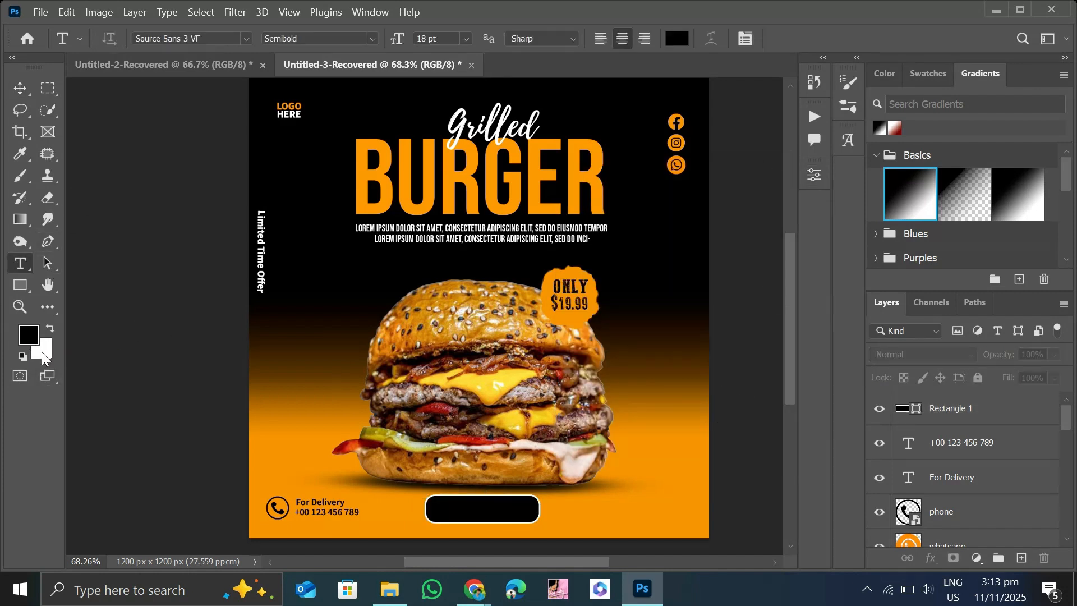
left_click(51, 328)
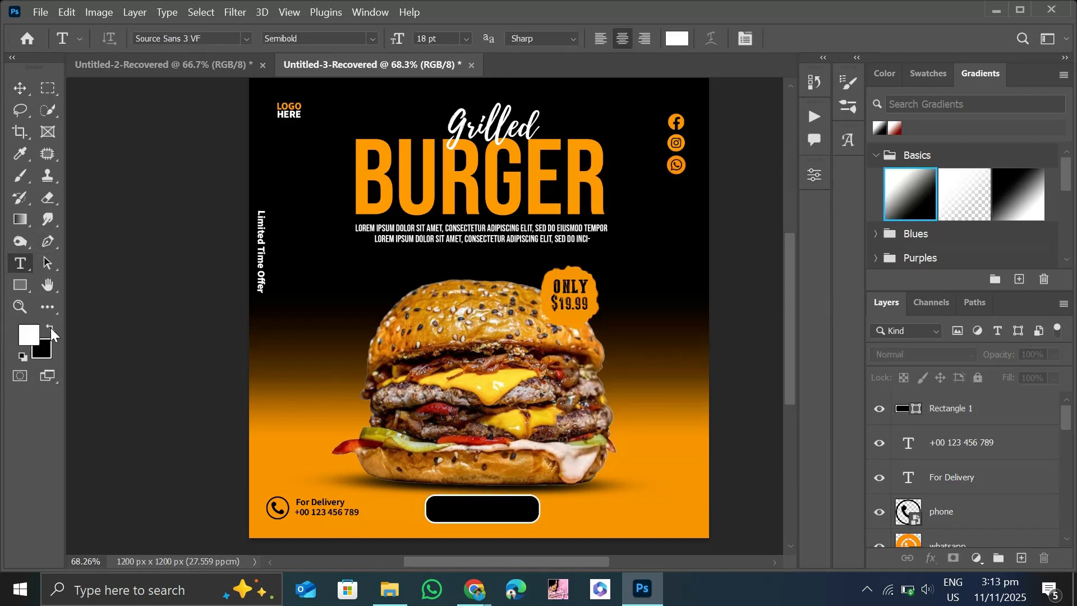
left_click(445, 508)
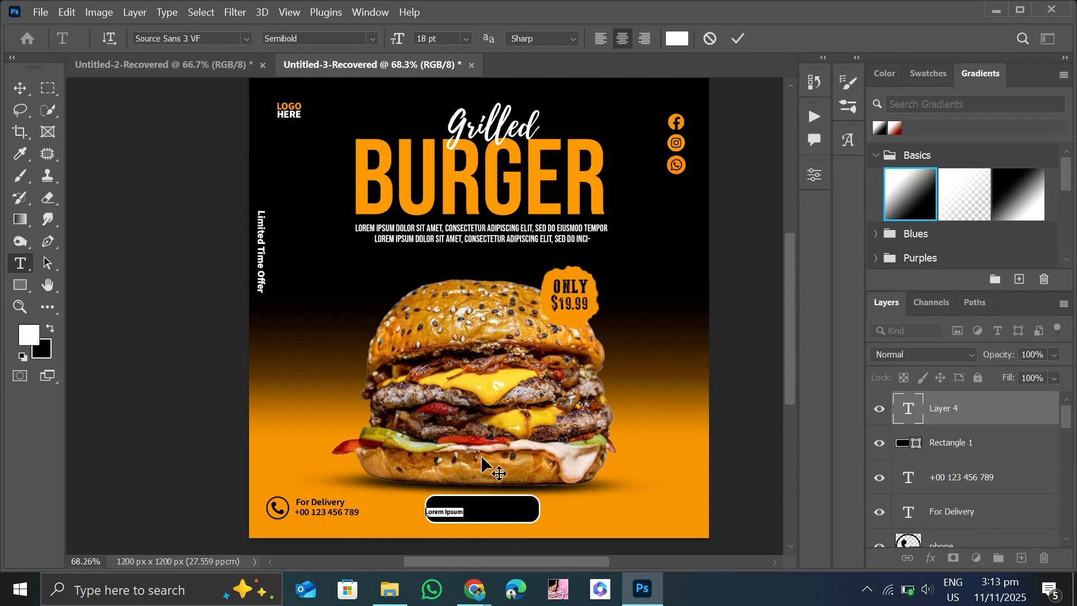
type("a")
type("RD")
type("ER")
type(" NOW")
left_click(20, 90)
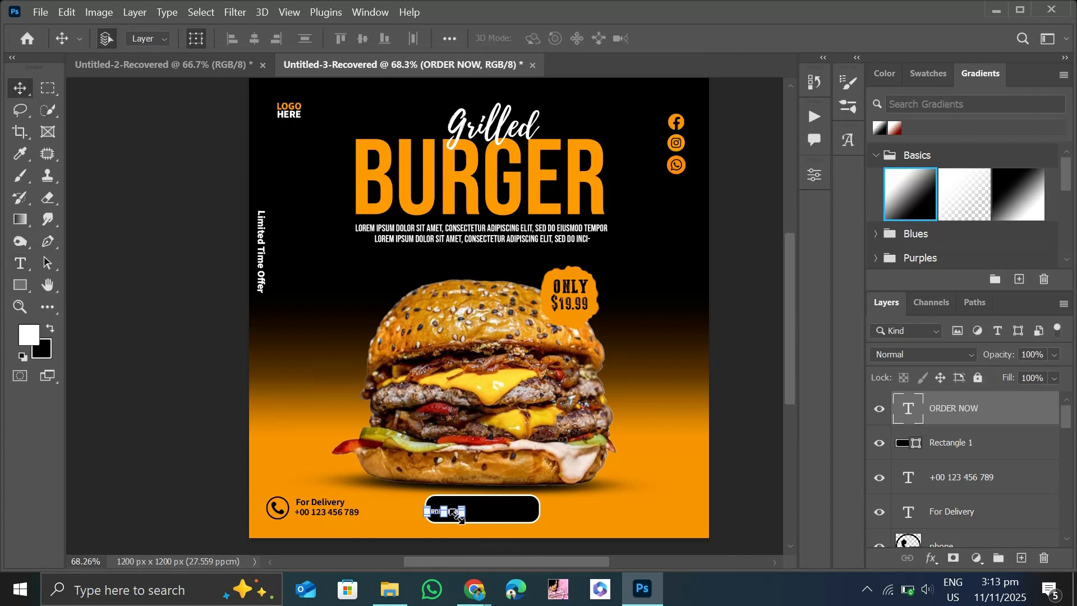
Enlarge the "ORDER NOW" text to about 40.57 pt inside the black button.
left_click_drag(463, 516, 387, 508)
left_click(20, 91)
left_click(208, 418)
Change the "ORDER NOW" font to THE GLOBE PERSONAL USE Bold and nudge the text right within the button.
left_click(29, 260)
key("Down")
key("Down")
key("Down")
key("Down")
key("Down")
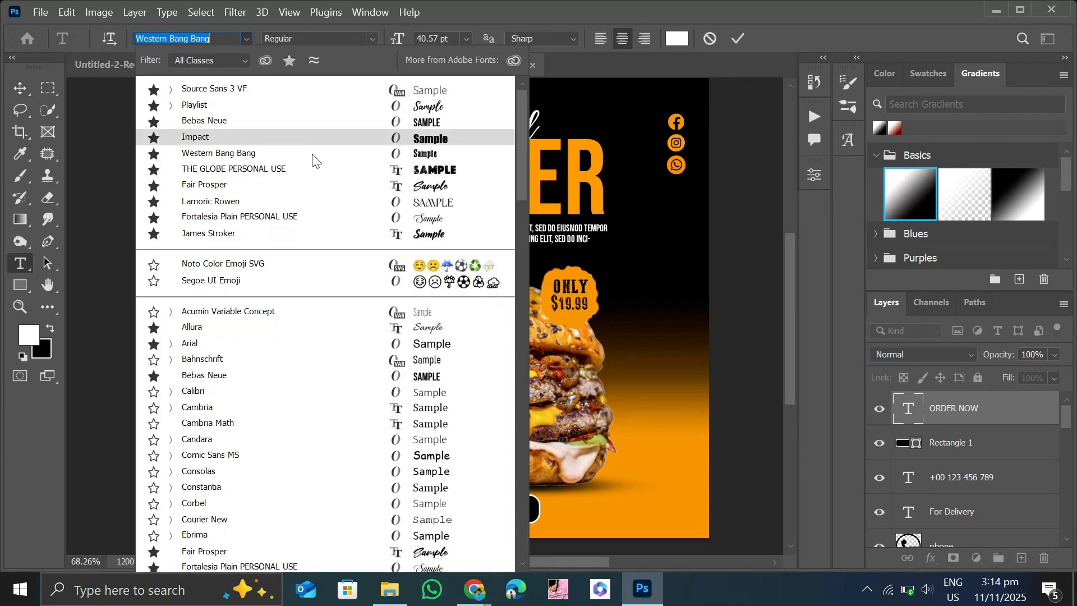
key("Return")
left_click(213, 269)
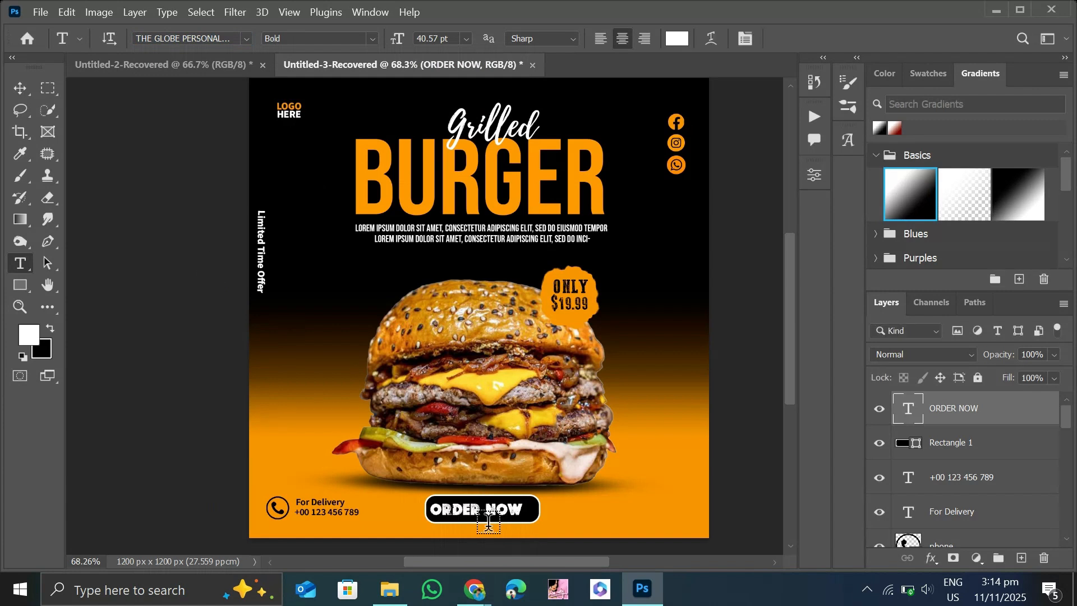
left_click(20, 88)
key("Right")
key("Right")
key("Right")
key("Right")
key("Right")
key("Right")
key("Right")
key("Right")
key("Right")
key("Right")
key("Right")
key("Right")
key("Right")
key("Right")
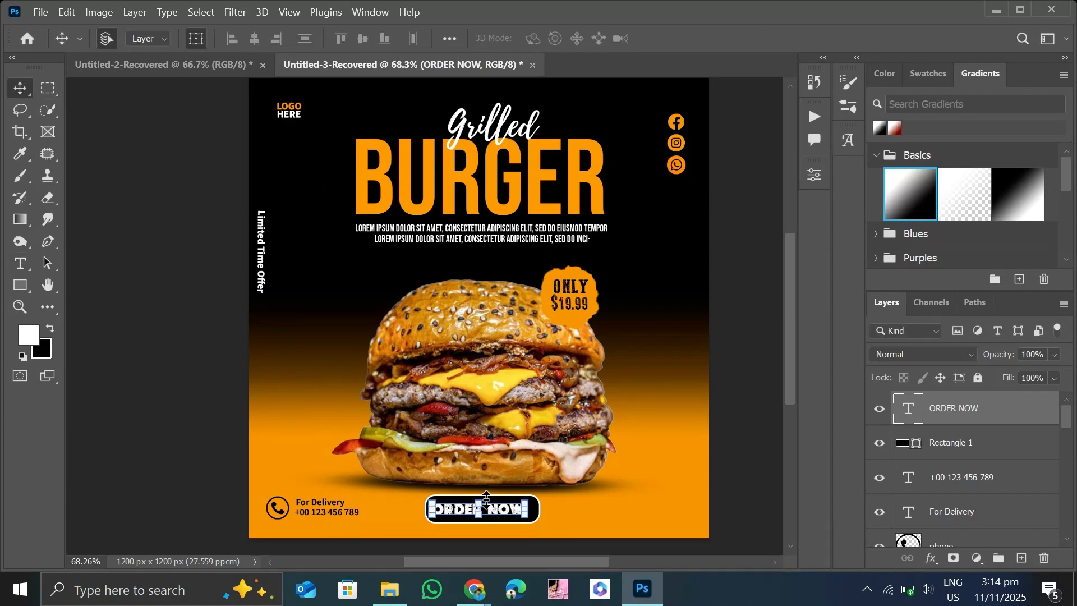
Scale the "ORDER NOW" text and its button together to about 92% and nudge them slightly right.
left_click(532, 513, "shift")
left_click_drag(538, 525, 532, 521)
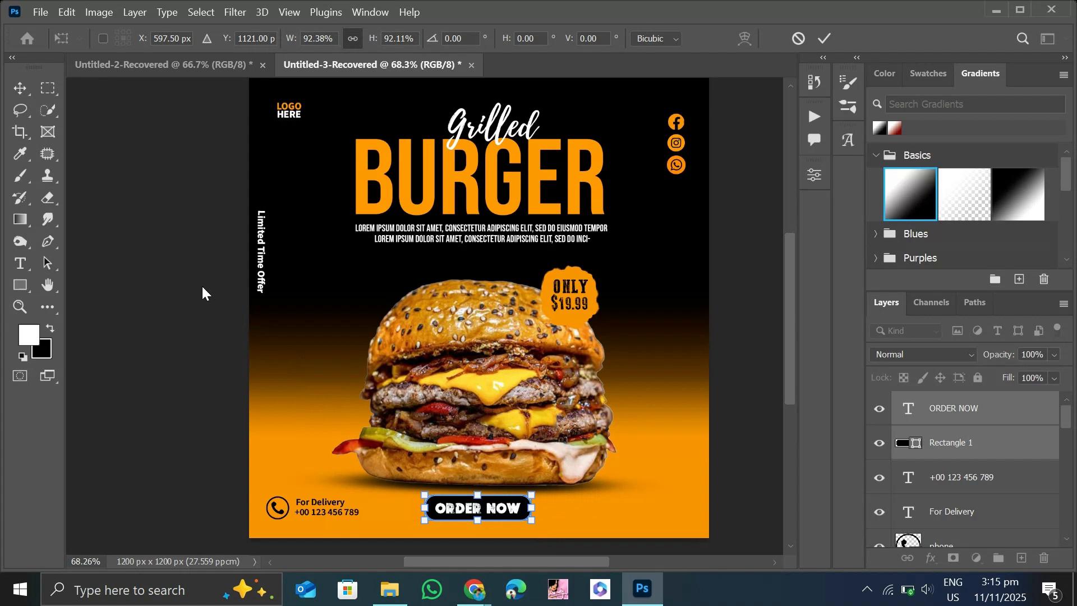
left_click(23, 92)
key("Right")
key("Right")
key("Right")
left_click(183, 233)
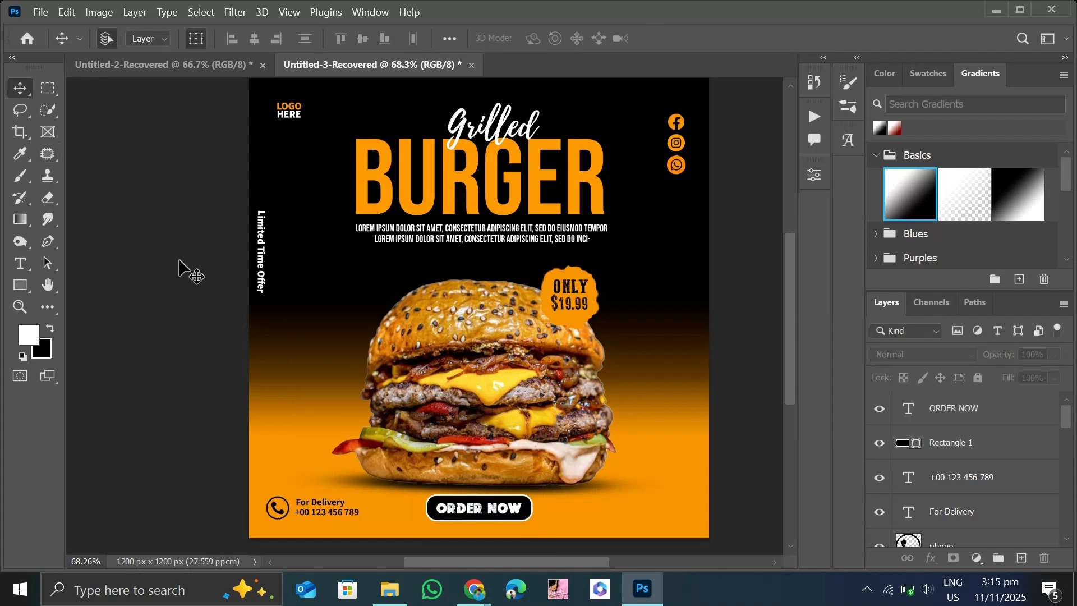
Place the black email icon from the icon folder, scaled to about 14.7%, in the poster's lower-right corner.
left_click(390, 589)
left_click_drag(378, 141, 679, 510)
left_click(26, 90)
left_click(200, 384)
left_click(679, 516)
left_click(13, 92)
left_click(191, 371)
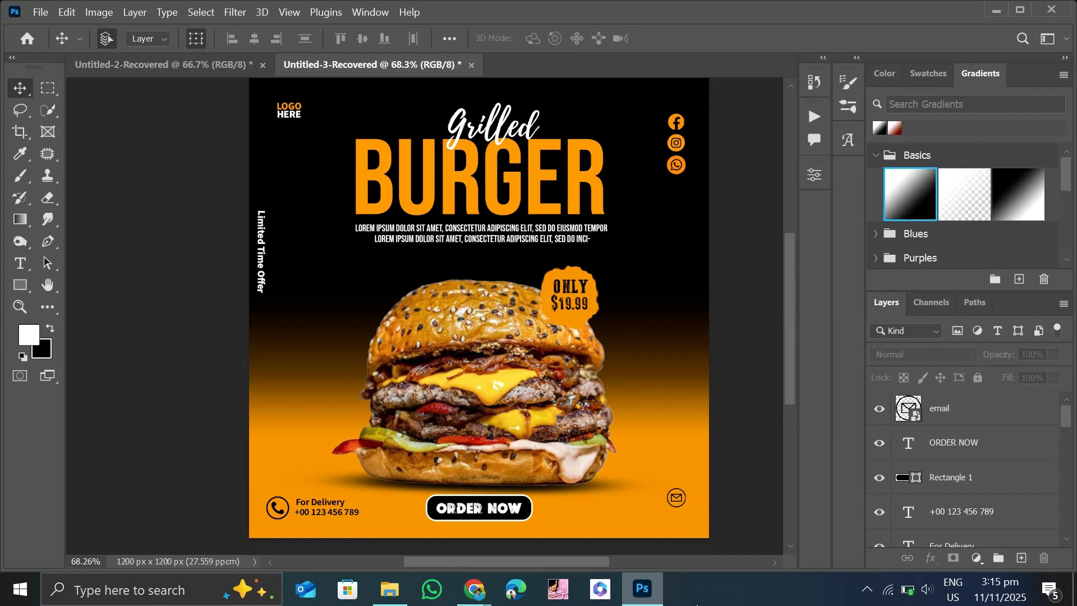
left_click(681, 503)
left_click(687, 511)
left_click_drag(688, 513, 690, 515)
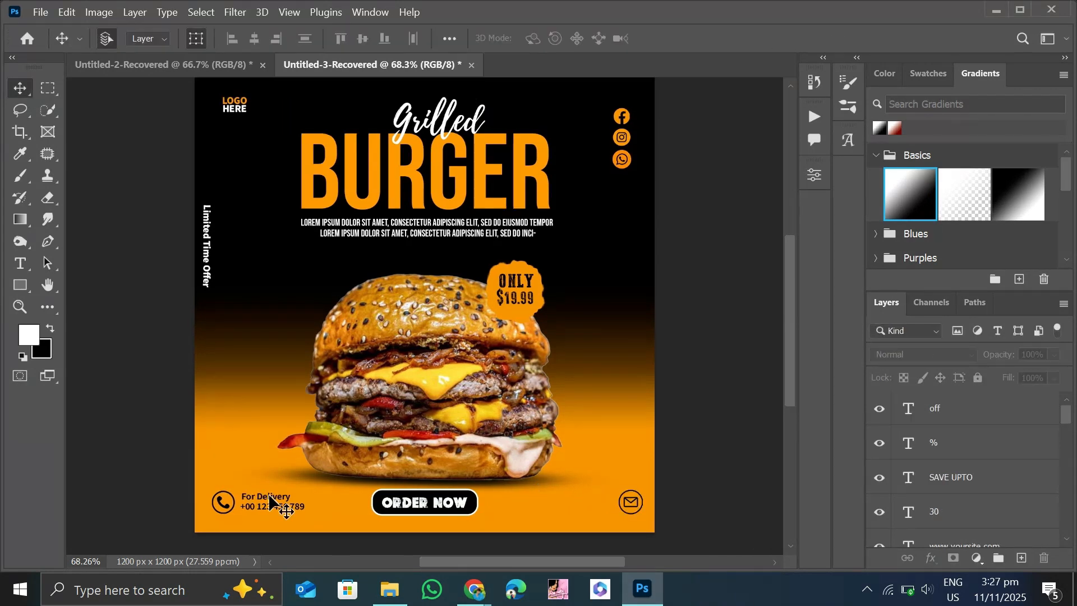
left_click_drag(283, 500, 497, 508)
left_click(583, 509)
left_click(21, 267)
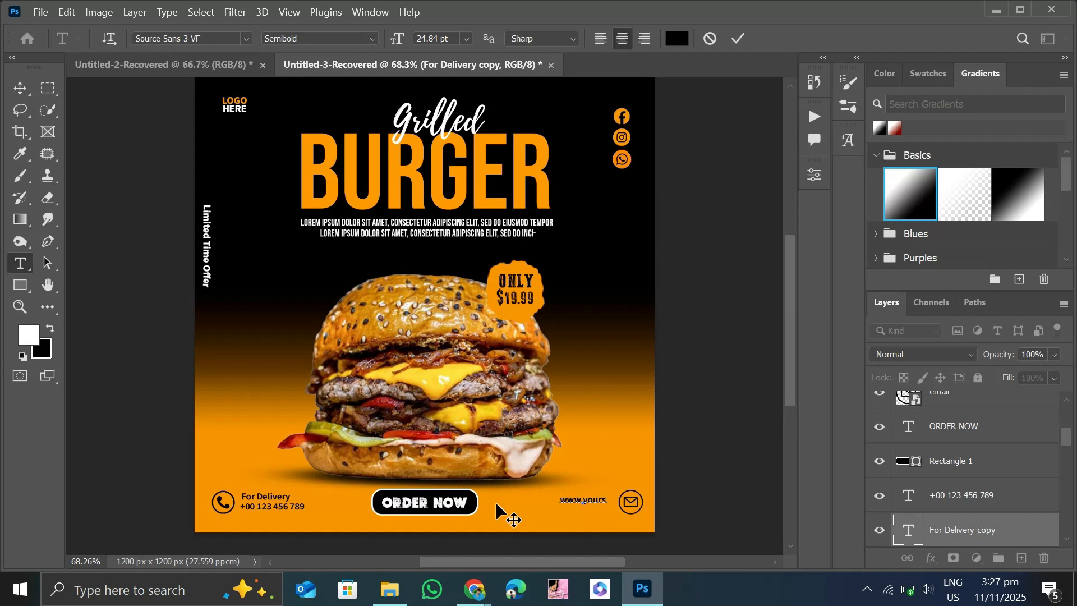
type("www.yoursite.com")
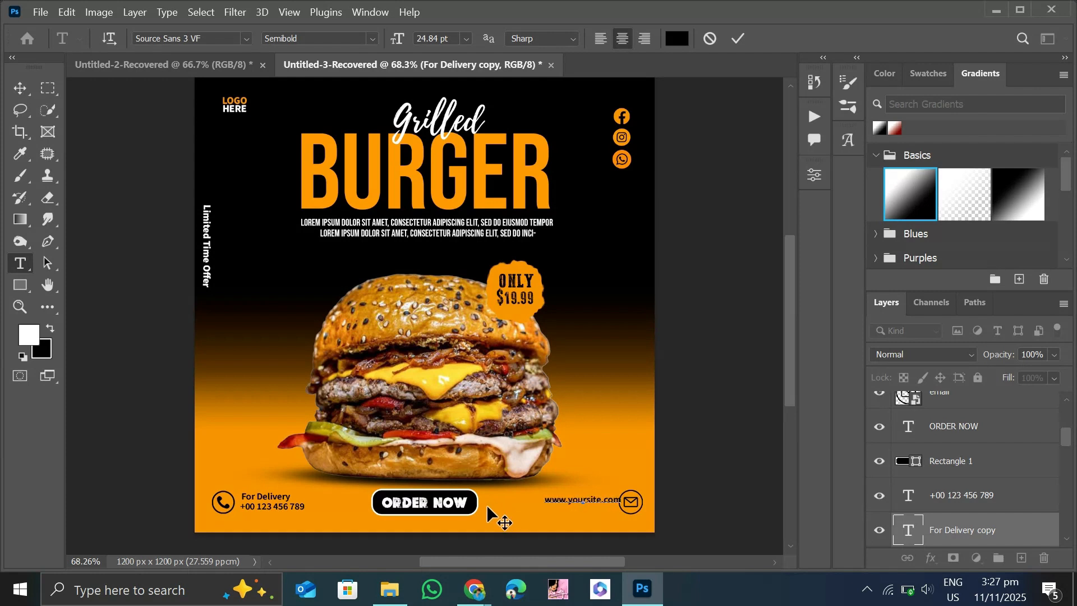
left_click(20, 88)
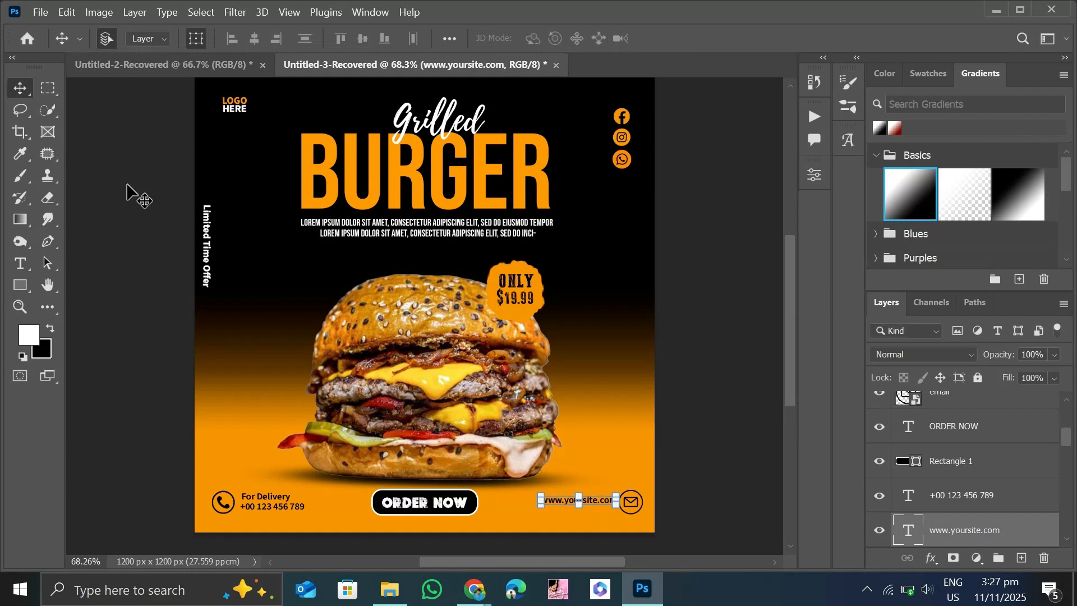
key("Down")
key("Down")
key("Down")
key("Down")
key("Down")
key("Down")
key("Down")
key("Down")
key("Down")
key("Down")
key("Down")
key("Down")
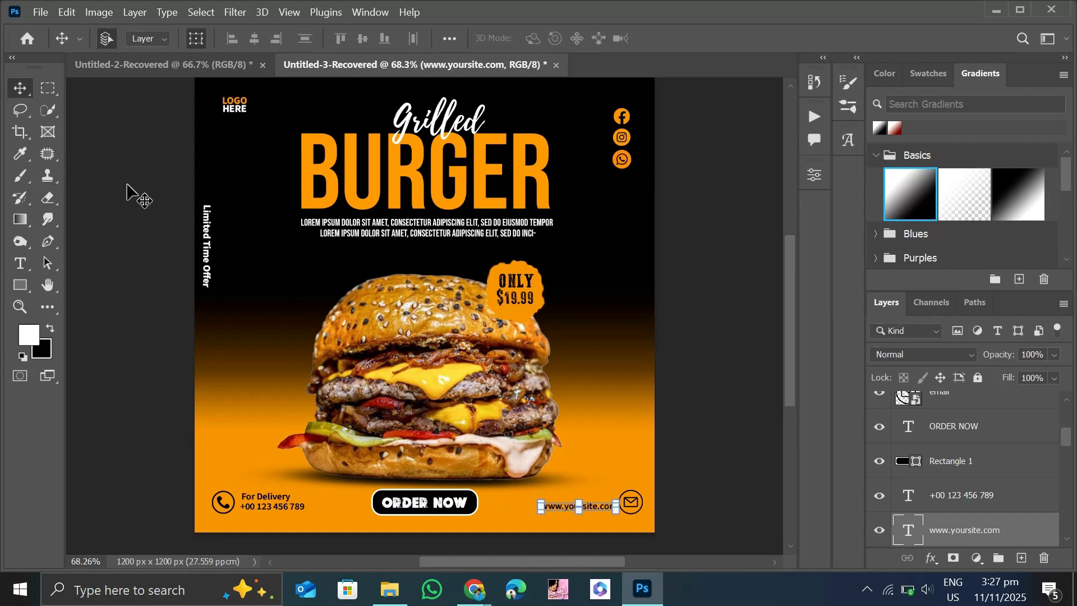
left_click(127, 180)
left_click_drag(564, 508, 455, 488)
left_click(15, 268)
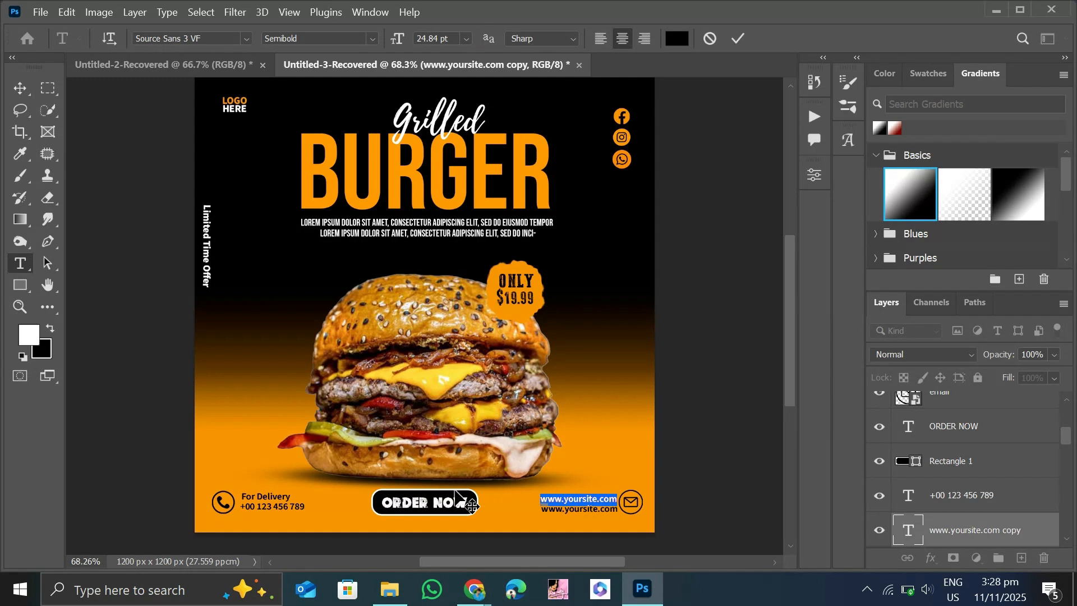
type("More Infor")
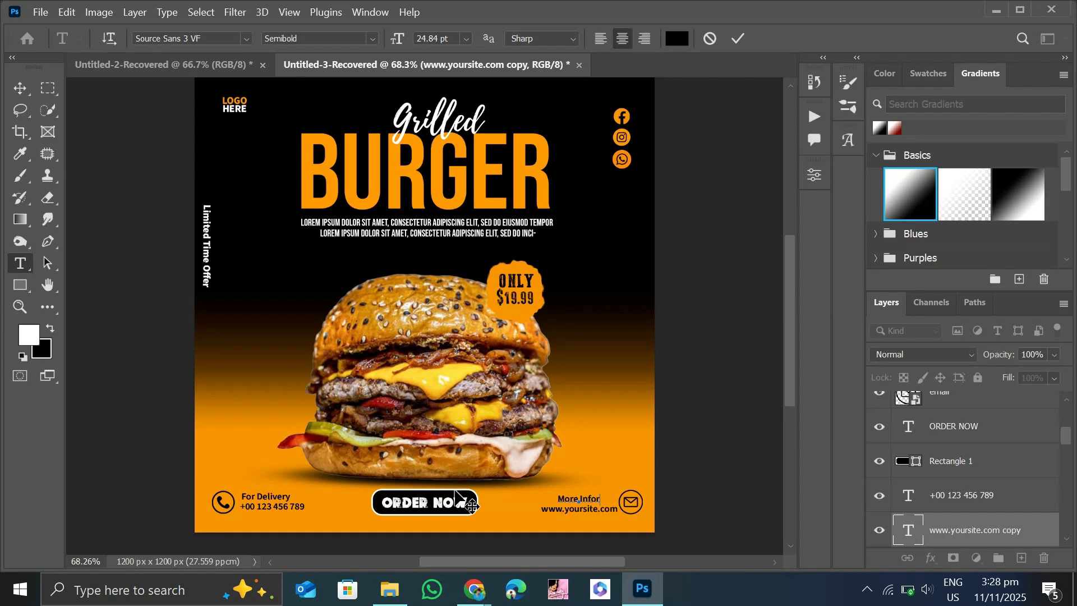
type("mation")
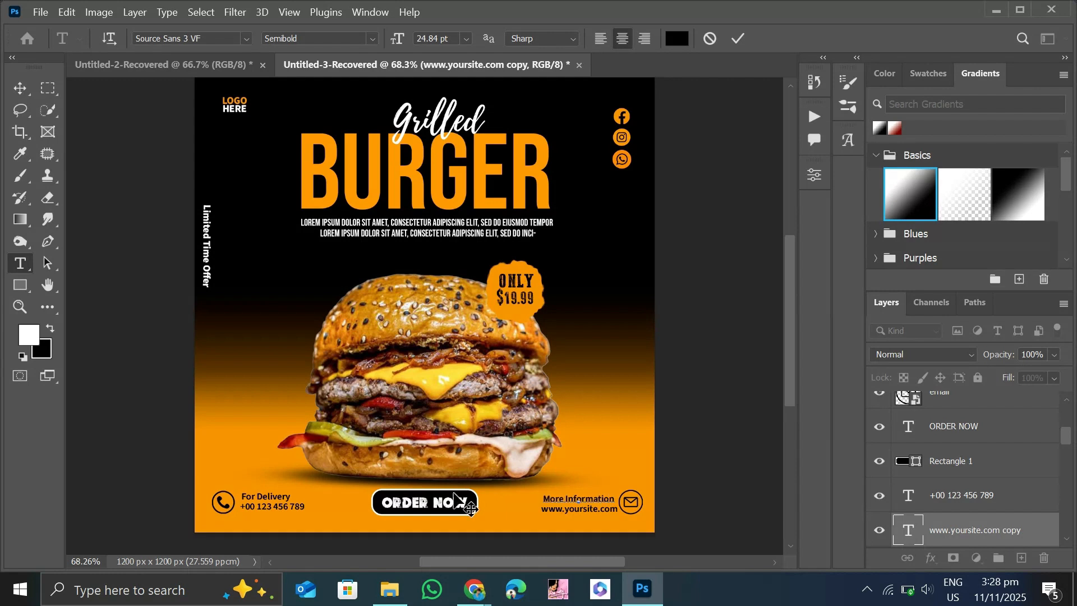
key("Escape")
key("v")
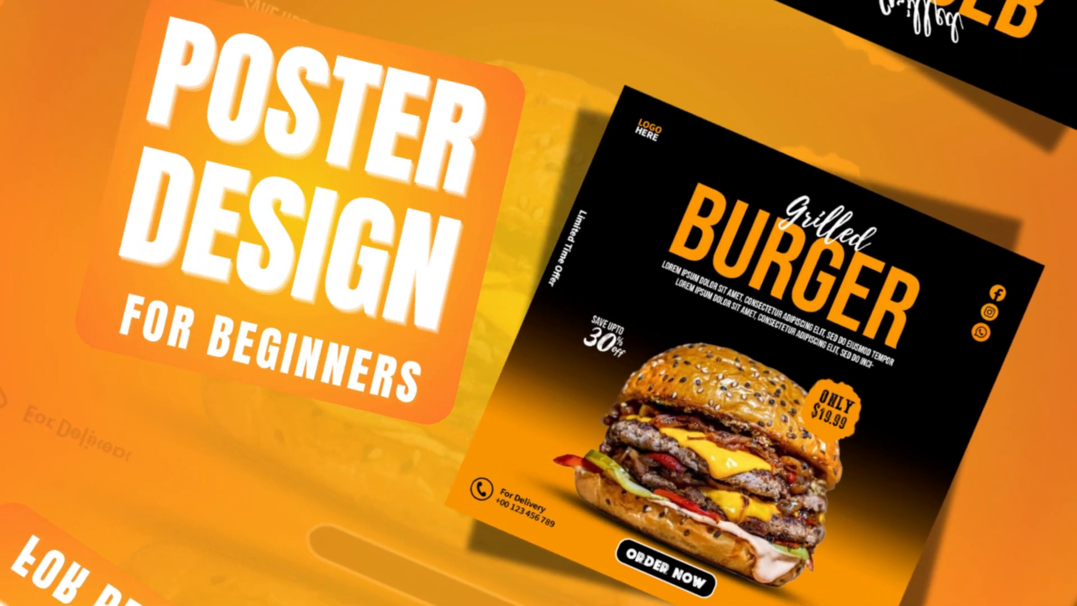